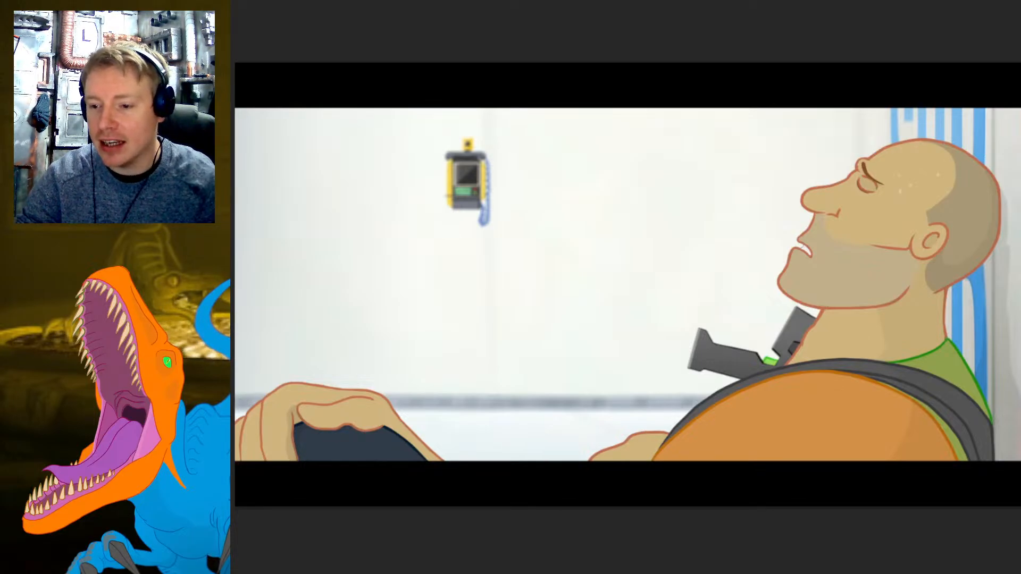
- Play back the timeline clip of the gunman standing over the seated man to review its camera movement
key(space)
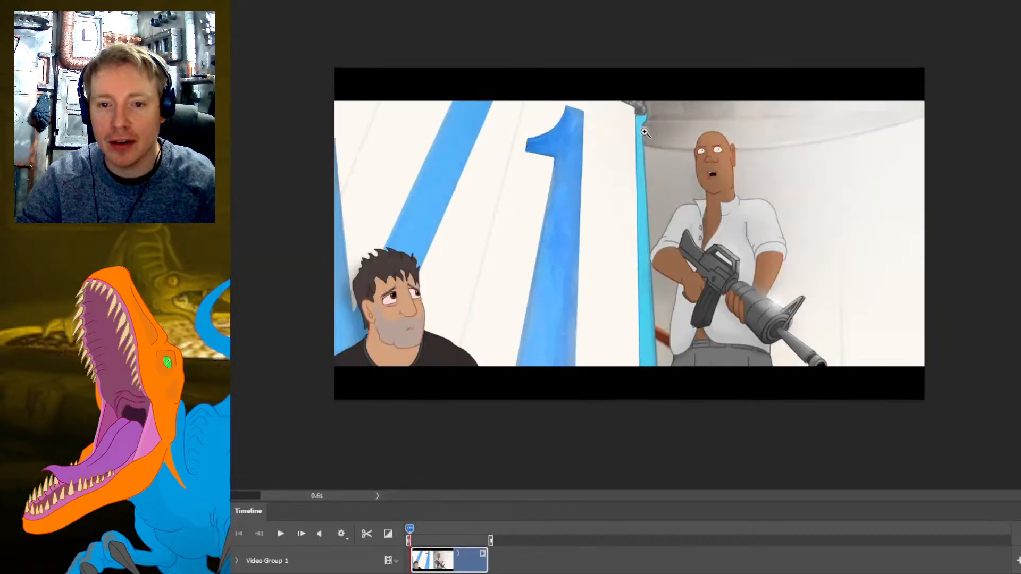
key(ctrl+0)
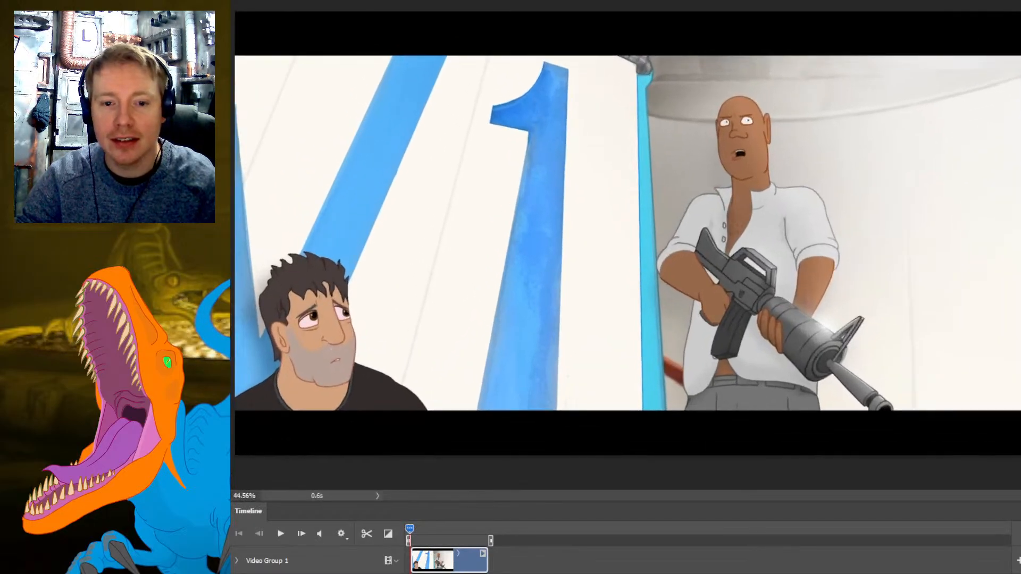
click(280, 535)
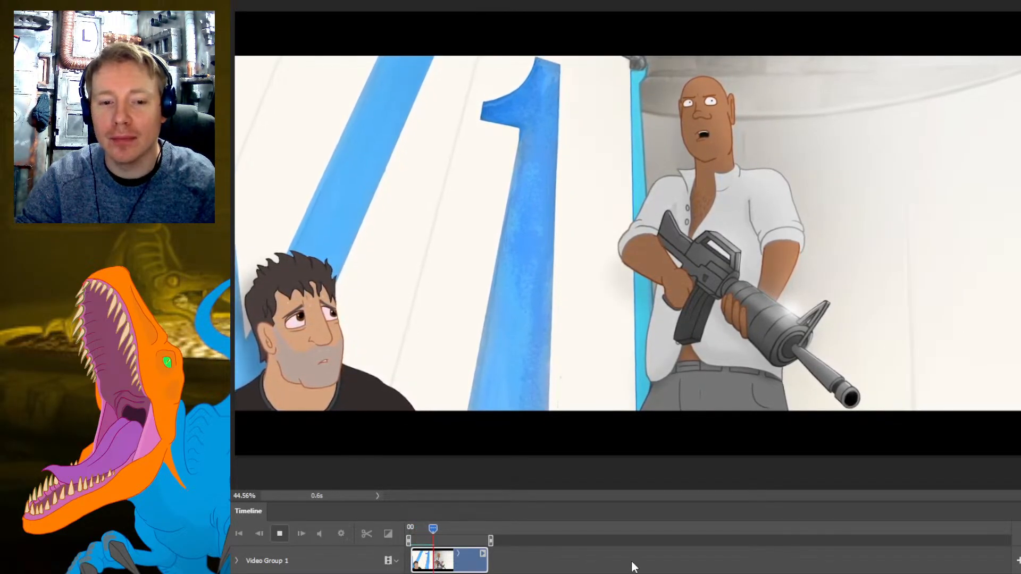
click(277, 535)
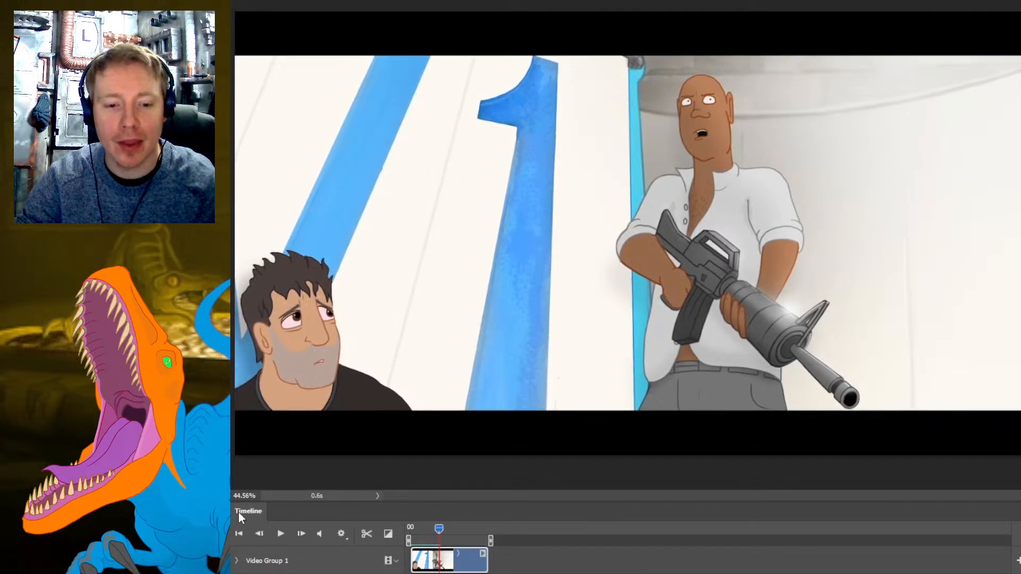
key(Tab)
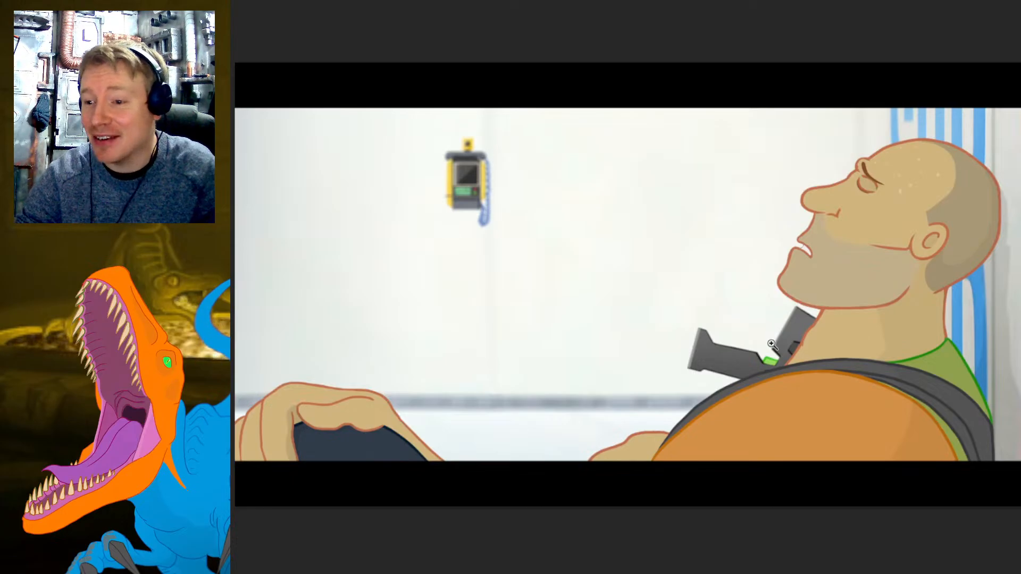
- View the neighbouring picture of the two seated characters, then return to the frame of the reclining bald man
key(Right)
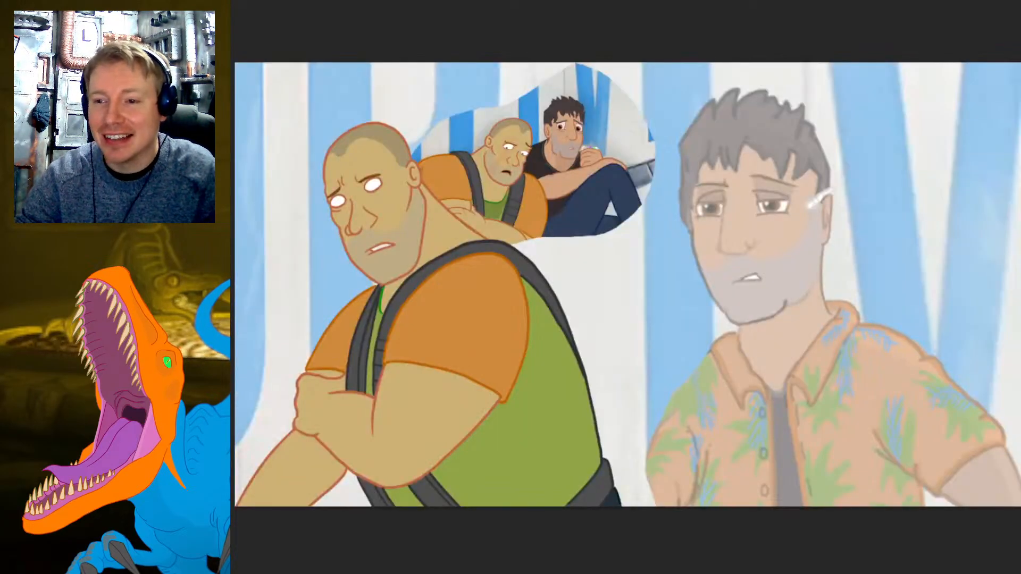
key(Left)
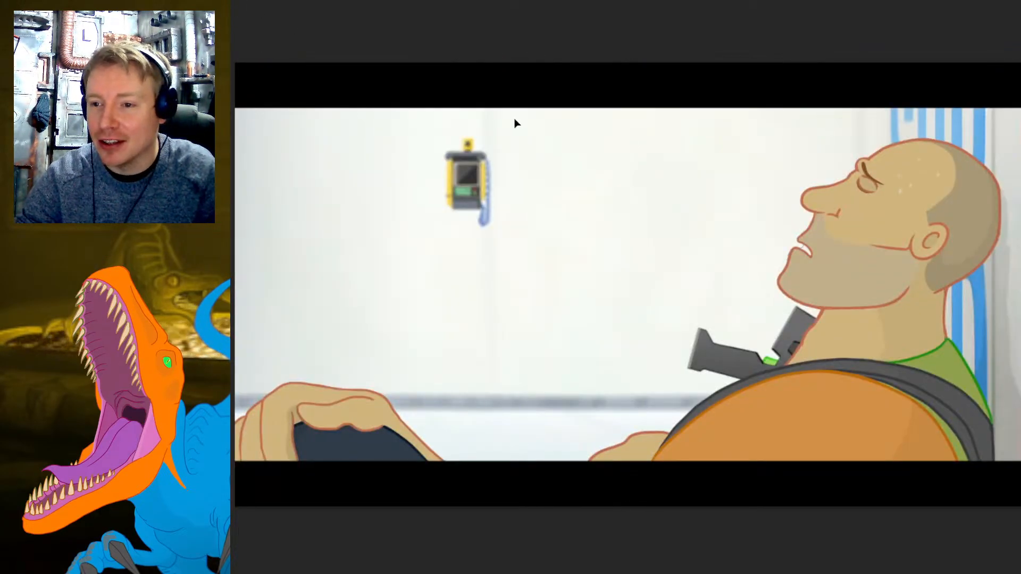
click(514, 119)
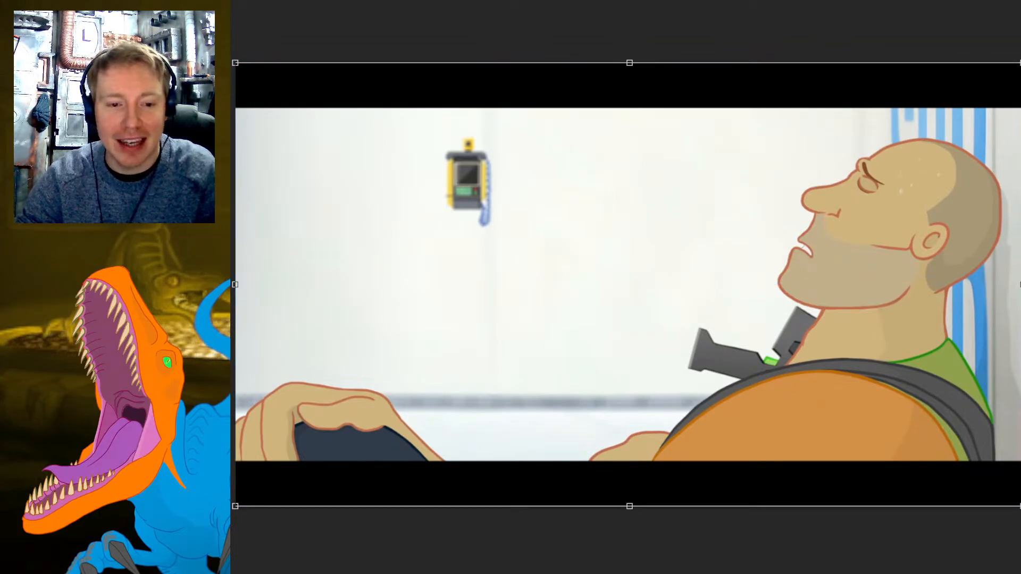
click(233, 234)
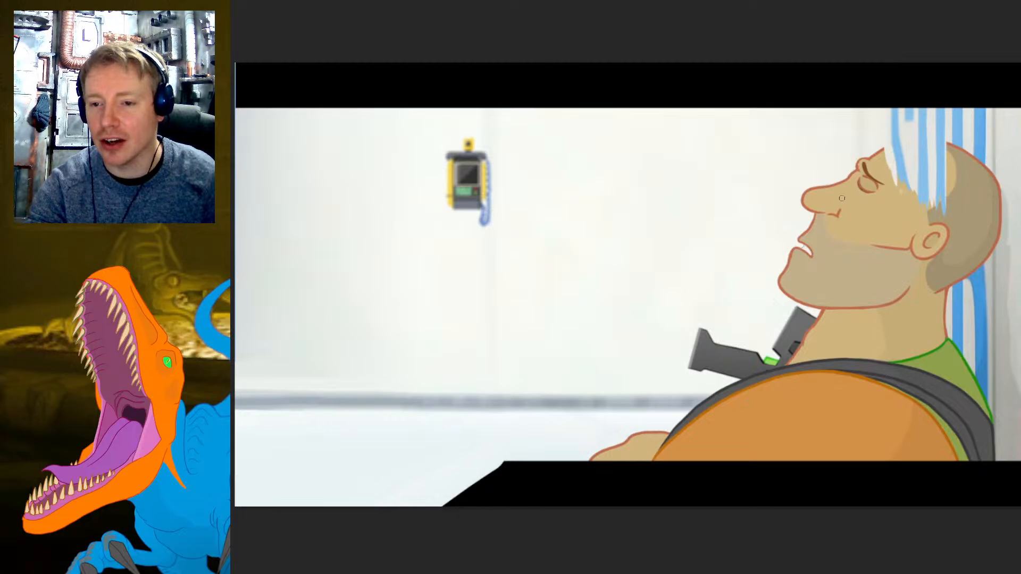
- Smudge the white wall and blue stripes down over the bald man's upper face and the crown of his head
mouse_move(867, 190)
mouse_down()
mouse_move(875, 139)
mouse_move(882, 245)
mouse_move(893, 190)
mouse_move(861, 133)
mouse_move(893, 171)
mouse_move(862, 171)
mouse_move(866, 246)
mouse_move(858, 147)
mouse_move(839, 189)
mouse_move(839, 131)
mouse_move(801, 180)
mouse_move(833, 223)
mouse_move(838, 183)
mouse_up()
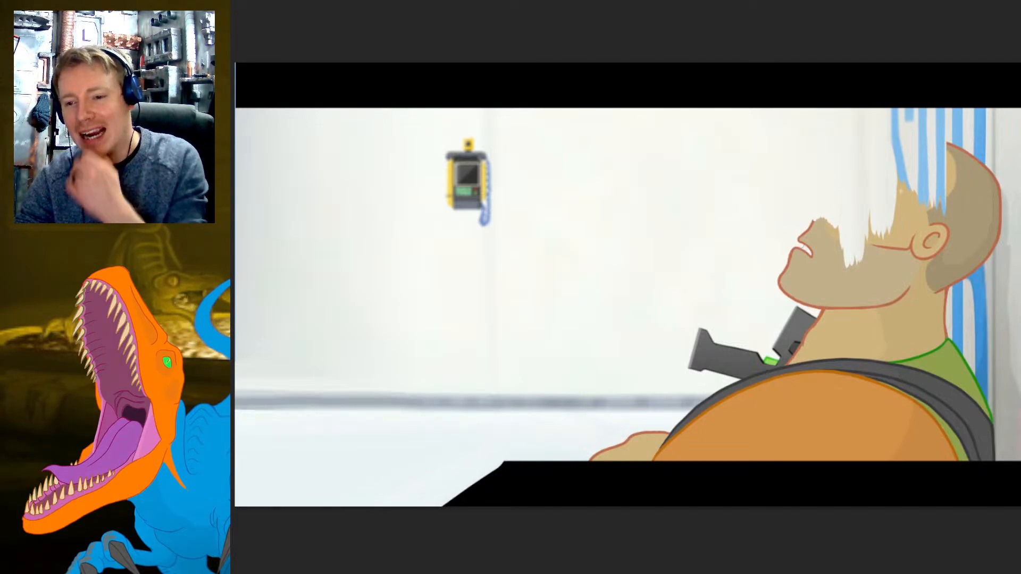
drag(947, 134, 953, 214)
drag(956, 139, 958, 219)
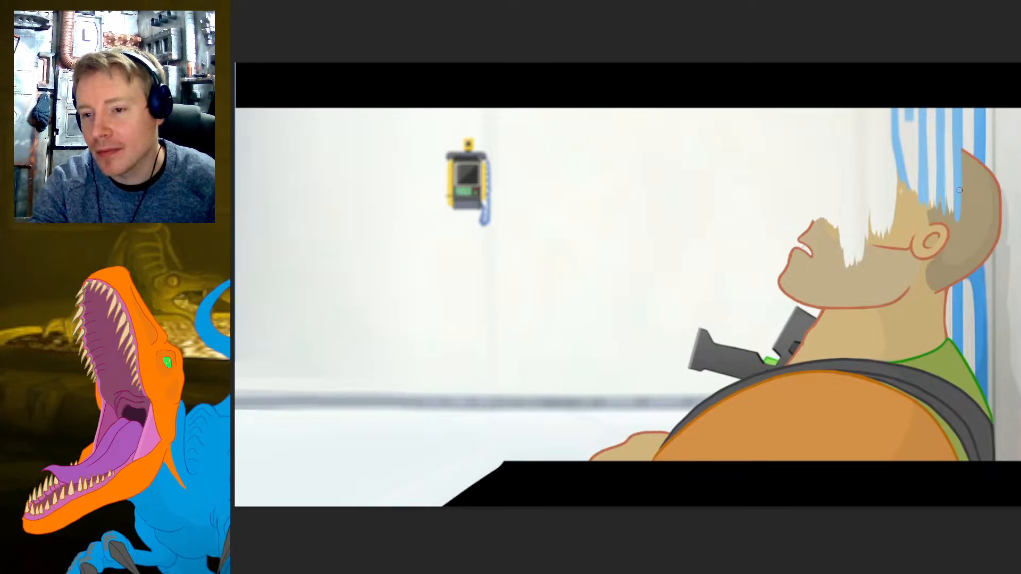
mouse_move(960, 136)
mouse_down()
mouse_move(959, 221)
mouse_move(966, 146)
mouse_move(969, 205)
mouse_up()
mouse_move(969, 158)
mouse_down()
mouse_move(968, 214)
mouse_move(971, 195)
mouse_up()
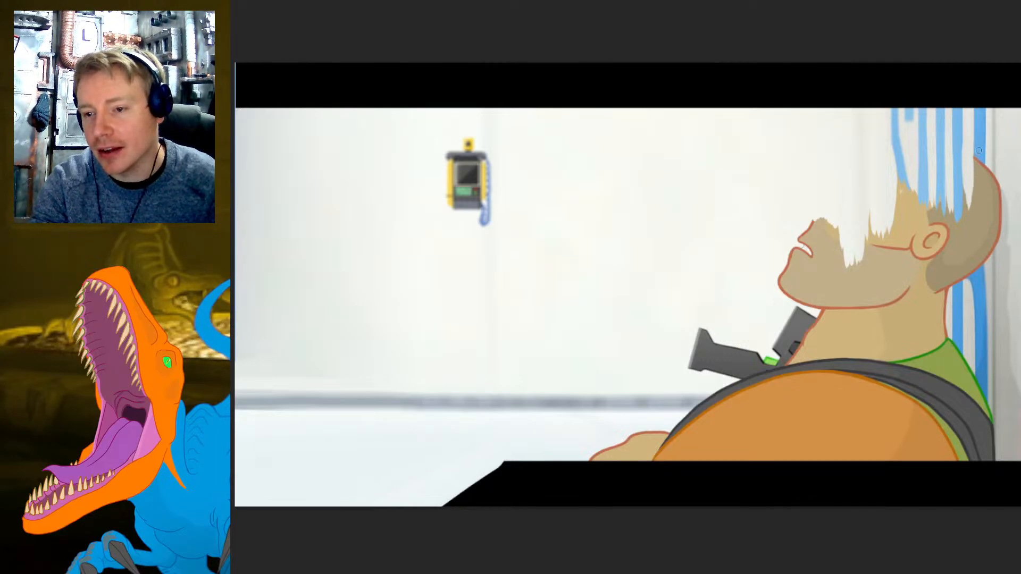
drag(976, 148, 973, 184)
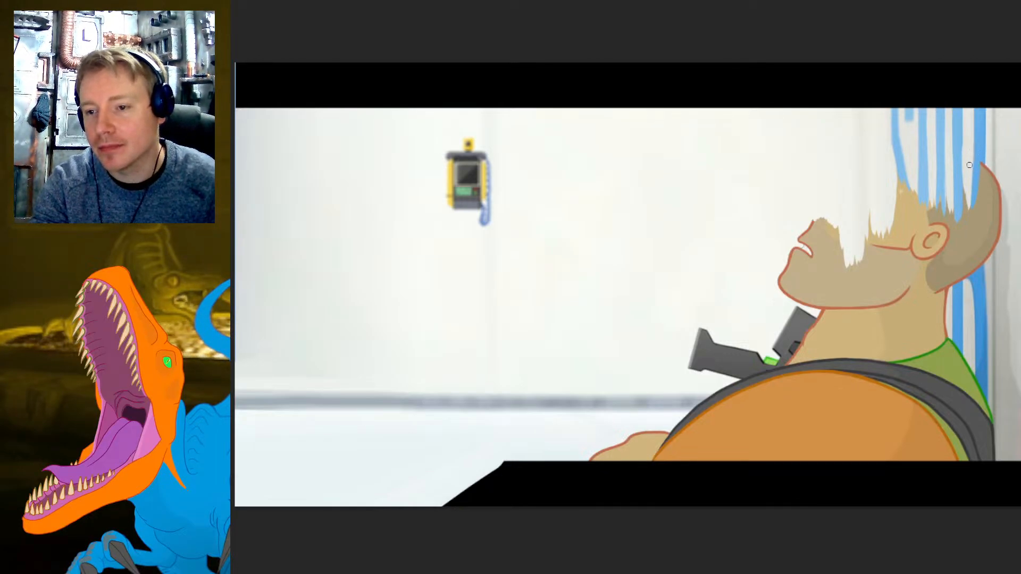
drag(961, 149, 961, 189)
drag(965, 138, 966, 200)
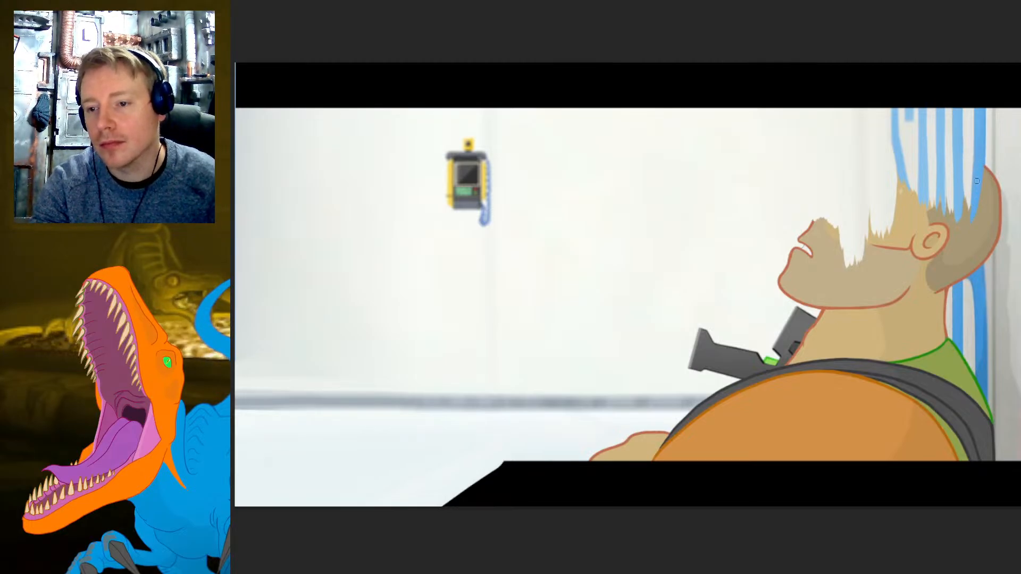
- Smudge the wall and blue stripes over the back of the man's head to cover its outline
drag(994, 171, 992, 229)
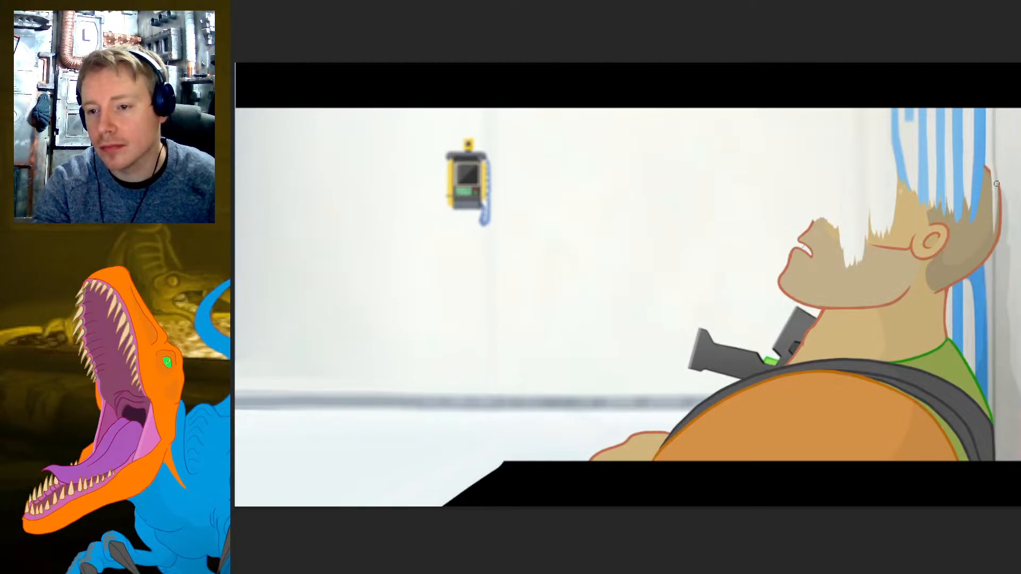
drag(996, 163, 994, 224)
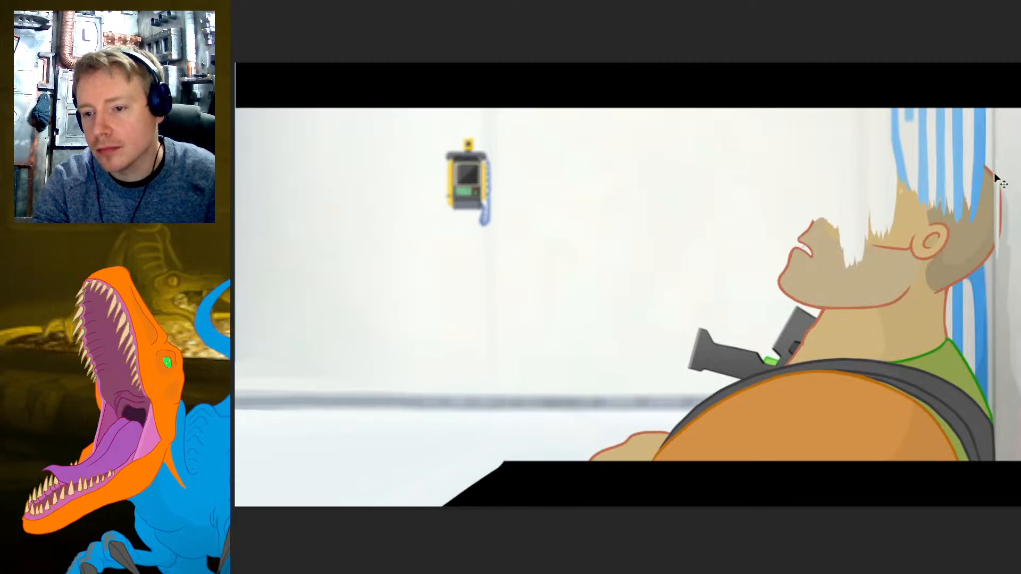
drag(994, 173, 995, 274)
drag(997, 171, 986, 286)
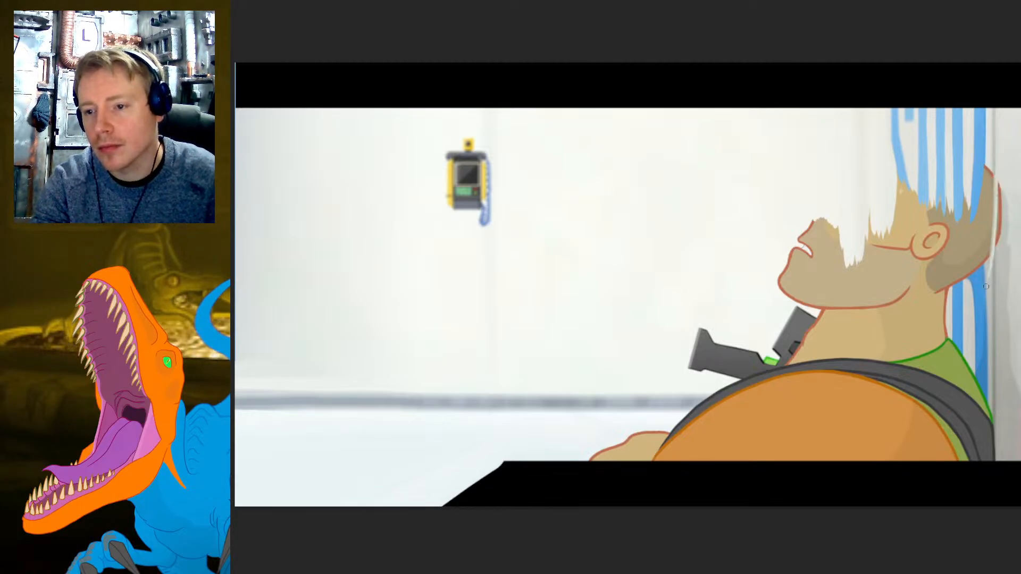
drag(994, 164, 986, 243)
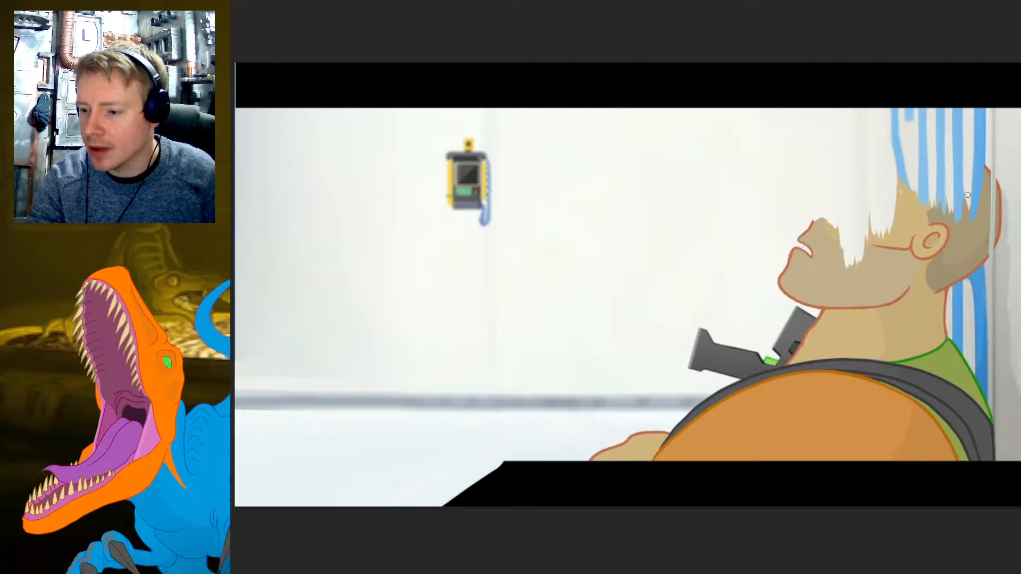
drag(1000, 261, 1001, 193)
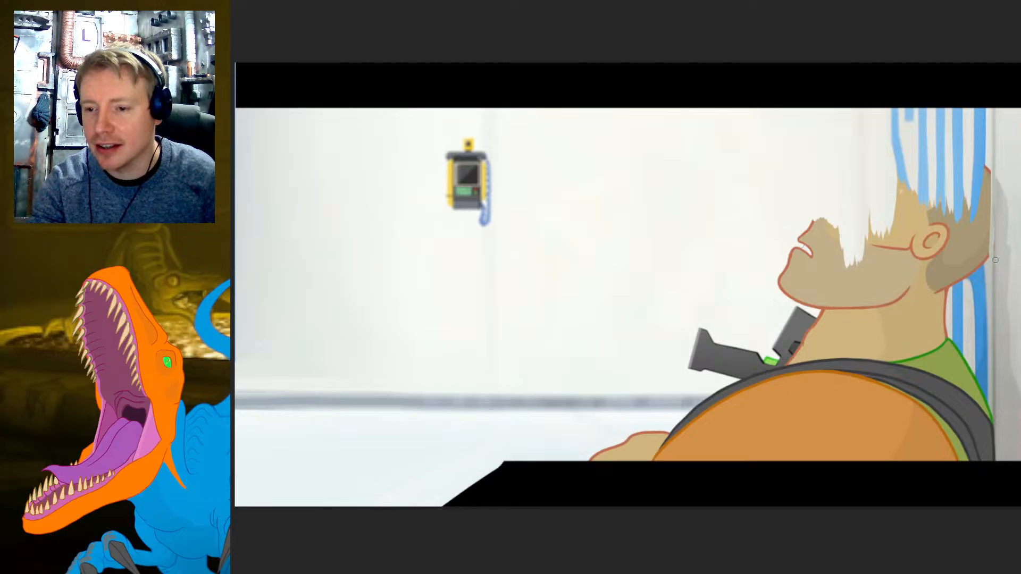
drag(995, 247, 995, 198)
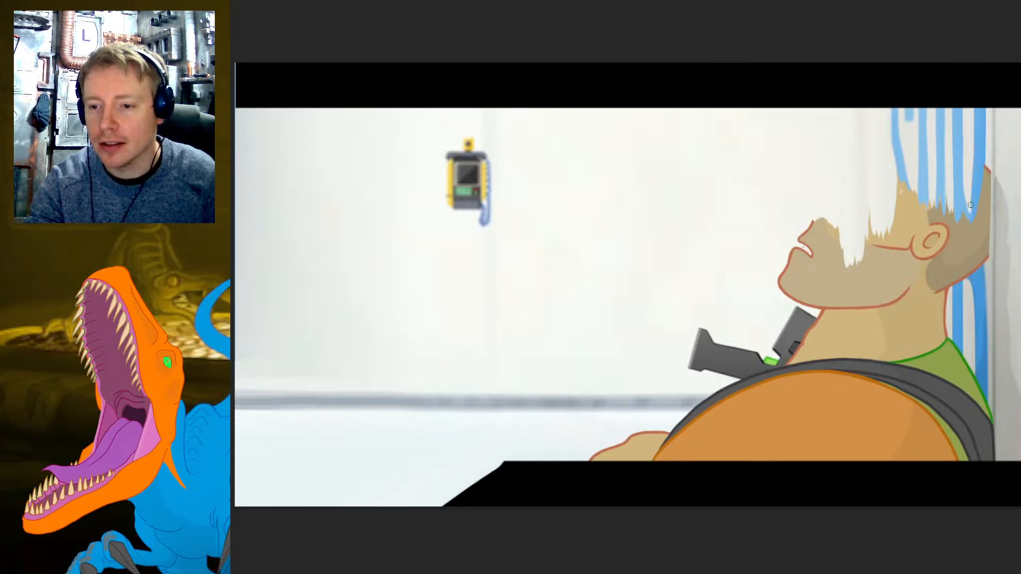
mouse_move(962, 222)
mouse_down()
mouse_move(958, 296)
mouse_move(957, 219)
mouse_move(961, 288)
mouse_up()
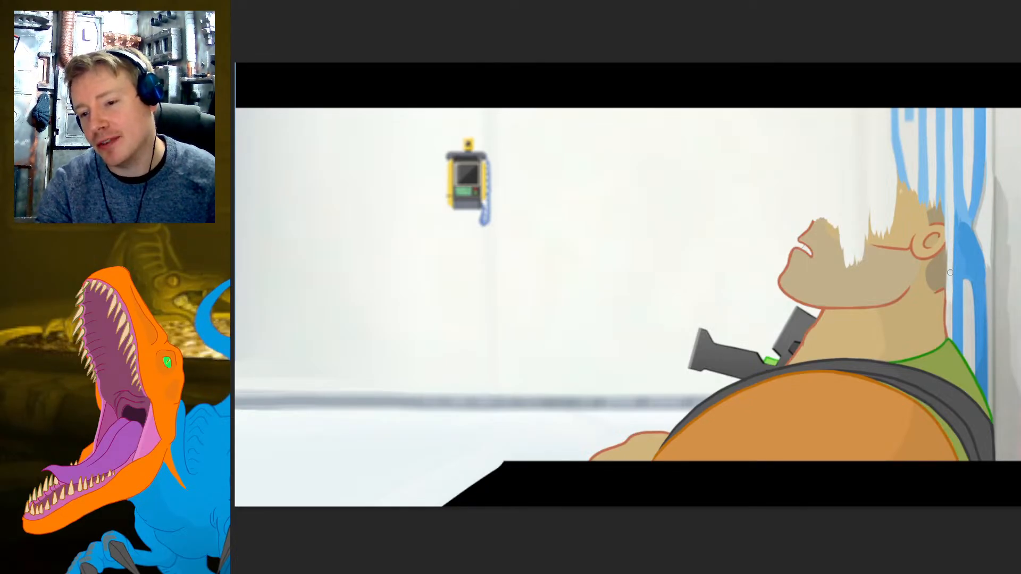
- Smudge the wall and stripes over the man's ear, cheek and nape, down to the jawline
drag(946, 204, 948, 300)
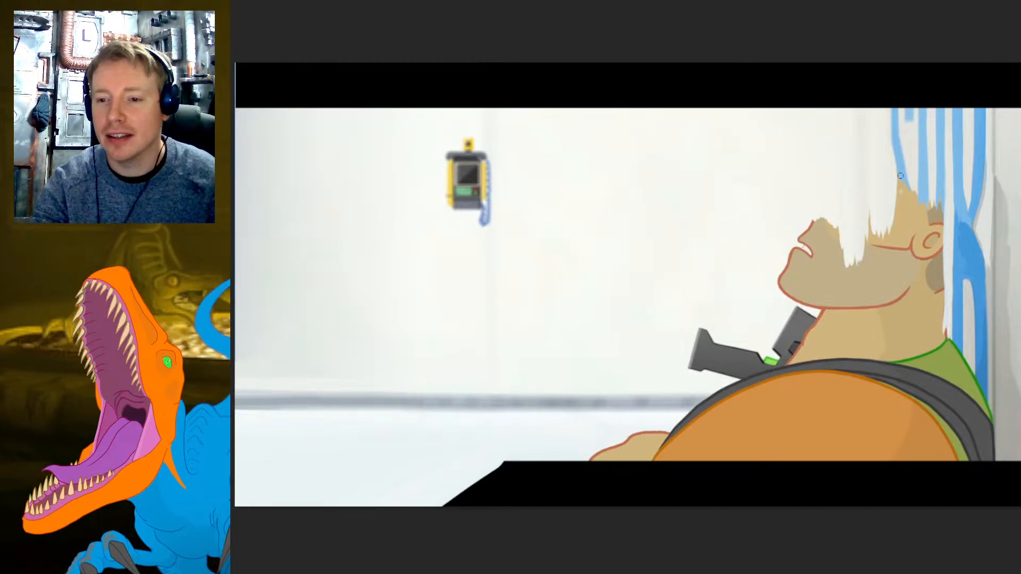
mouse_move(913, 212)
mouse_down()
mouse_move(912, 183)
mouse_move(922, 245)
mouse_up()
mouse_move(921, 185)
mouse_down()
mouse_move(927, 255)
mouse_move(932, 200)
mouse_move(924, 194)
mouse_move(925, 256)
mouse_move(923, 195)
mouse_move(919, 219)
mouse_up()
mouse_move(933, 184)
mouse_down()
mouse_move(928, 269)
mouse_move(940, 187)
mouse_move(939, 290)
mouse_up()
mouse_move(935, 189)
mouse_down()
mouse_move(932, 285)
mouse_move(920, 121)
mouse_move(909, 217)
mouse_move(893, 174)
mouse_move(895, 205)
mouse_move(889, 163)
mouse_move(905, 245)
mouse_up()
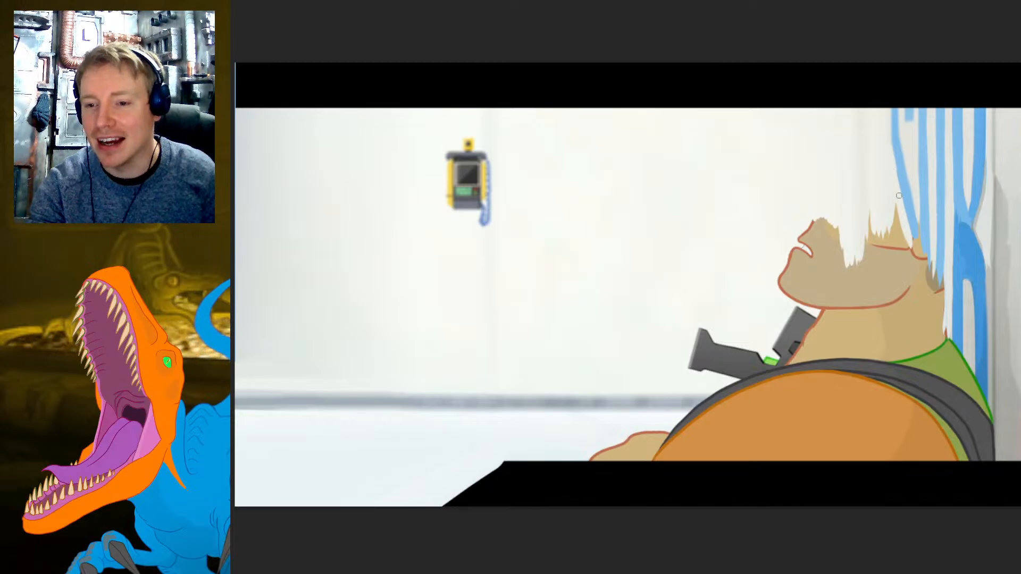
mouse_move(865, 211)
mouse_down()
mouse_move(873, 292)
mouse_move(878, 220)
mouse_move(884, 294)
mouse_move(890, 199)
mouse_move(893, 295)
mouse_move(903, 241)
mouse_move(912, 263)
mouse_move(917, 206)
mouse_move(918, 263)
mouse_move(905, 240)
mouse_move(915, 270)
mouse_move(923, 244)
mouse_move(934, 280)
mouse_move(932, 233)
mouse_move(937, 283)
mouse_up()
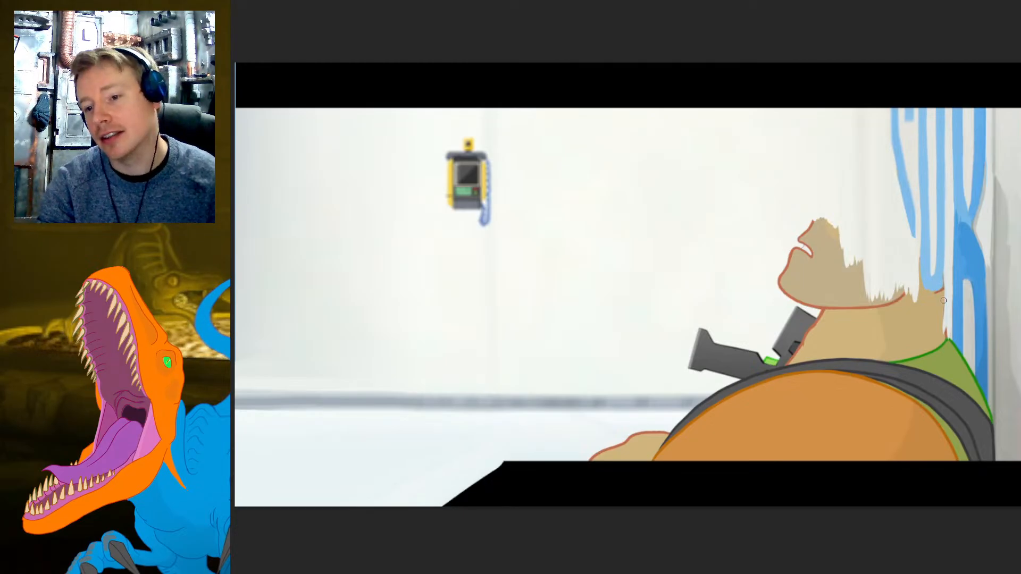
mouse_move(911, 295)
mouse_down()
mouse_move(918, 259)
mouse_move(923, 296)
mouse_move(942, 278)
mouse_up()
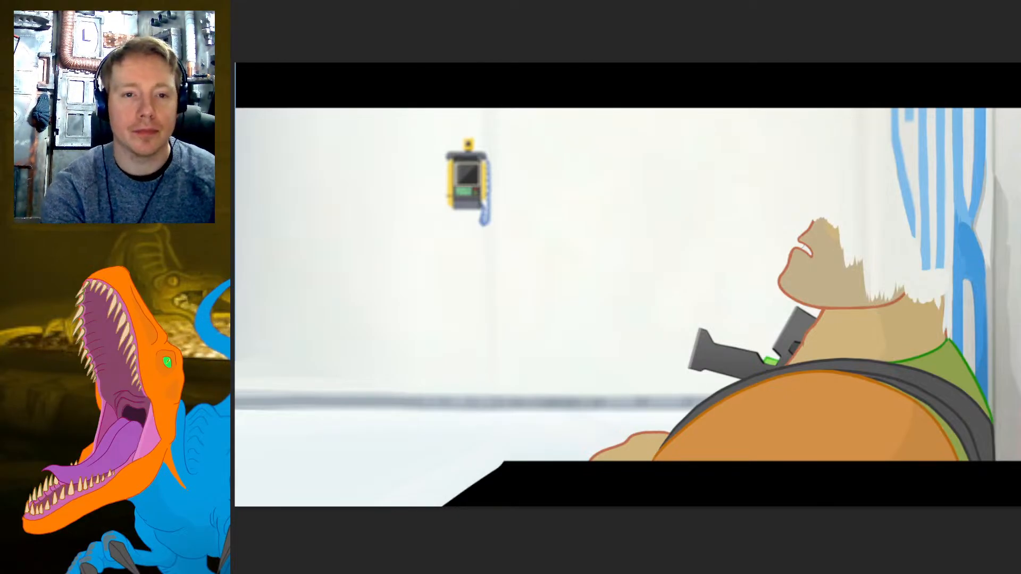
- Smudge the white wall down over the back of the man's neck, his shirt collar and the shoulder strap
drag(865, 250, 868, 378)
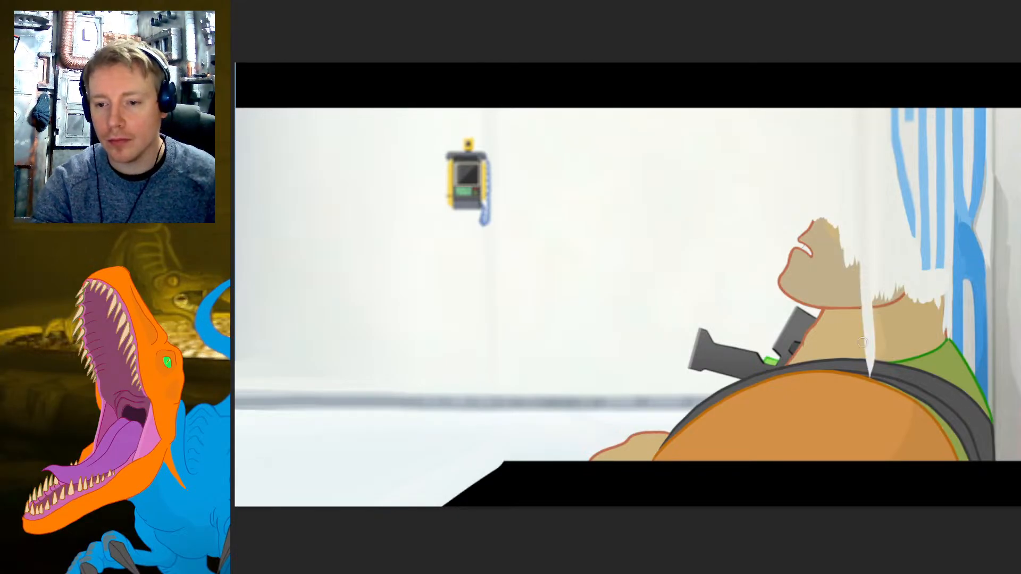
key(ctrl+z)
drag(867, 232, 867, 378)
mouse_move(882, 267)
mouse_down()
mouse_move(876, 393)
mouse_move(896, 388)
mouse_up()
mouse_move(895, 287)
mouse_down()
mouse_move(893, 364)
mouse_move(903, 389)
mouse_move(917, 291)
mouse_move(926, 293)
mouse_move(920, 396)
mouse_up()
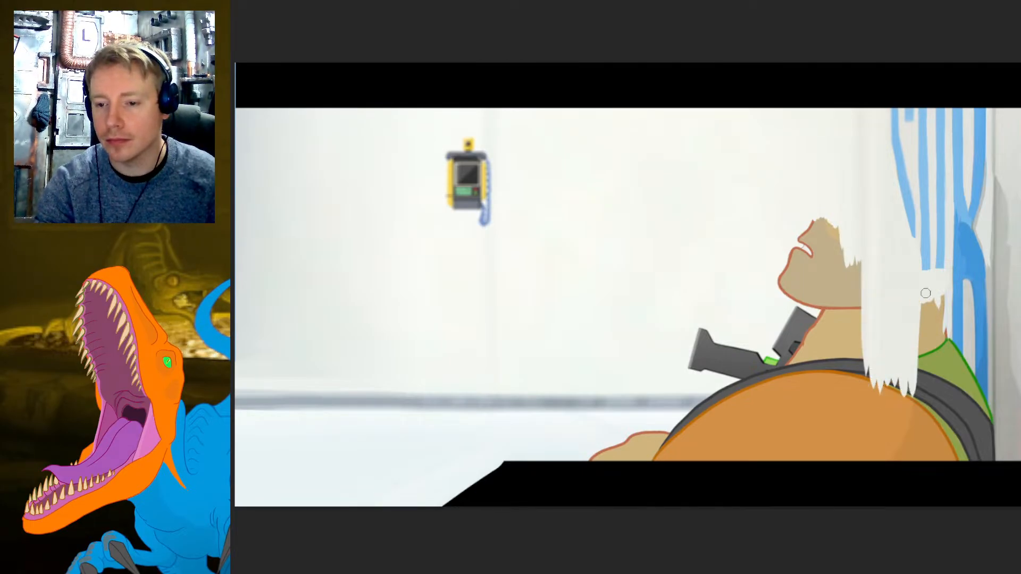
mouse_move(924, 299)
mouse_down()
mouse_move(920, 382)
mouse_move(929, 393)
mouse_move(943, 292)
mouse_move(938, 423)
mouse_up()
drag(939, 322, 947, 404)
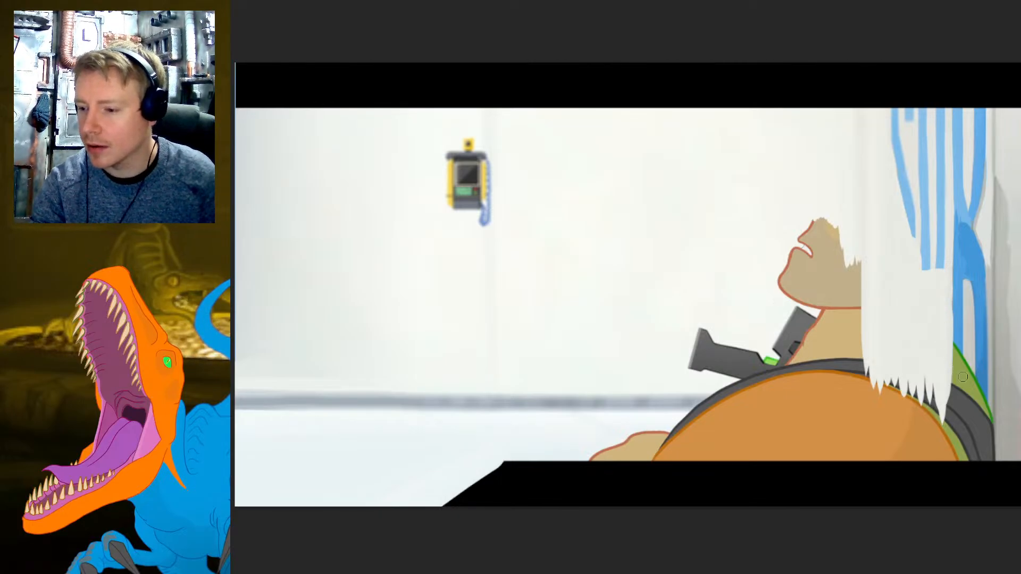
- Extend the blue wall stripes down over the green shirt and strap behind the man's shoulder
drag(957, 298, 959, 392)
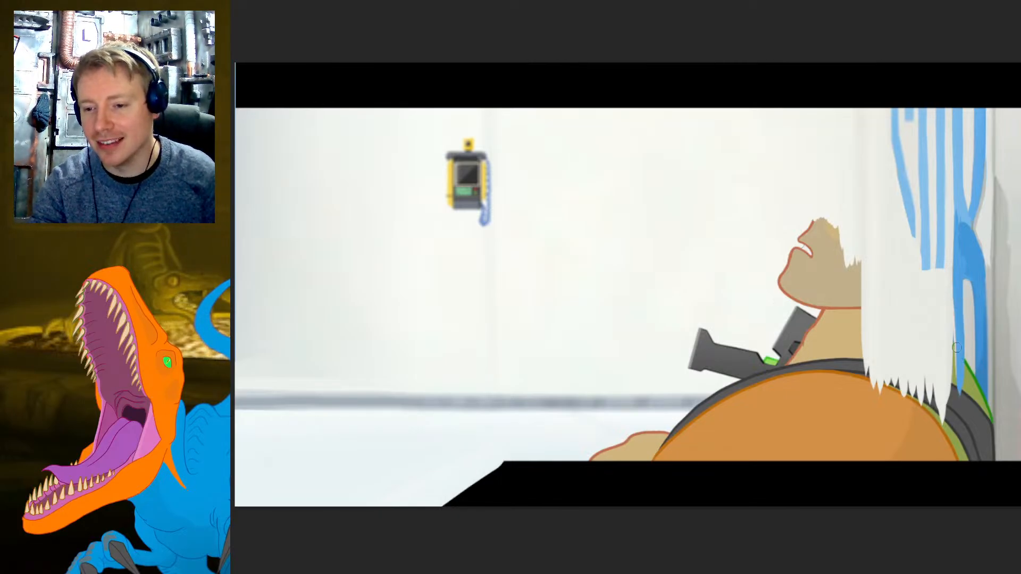
drag(957, 340, 959, 392)
drag(957, 280, 955, 393)
drag(960, 345, 959, 410)
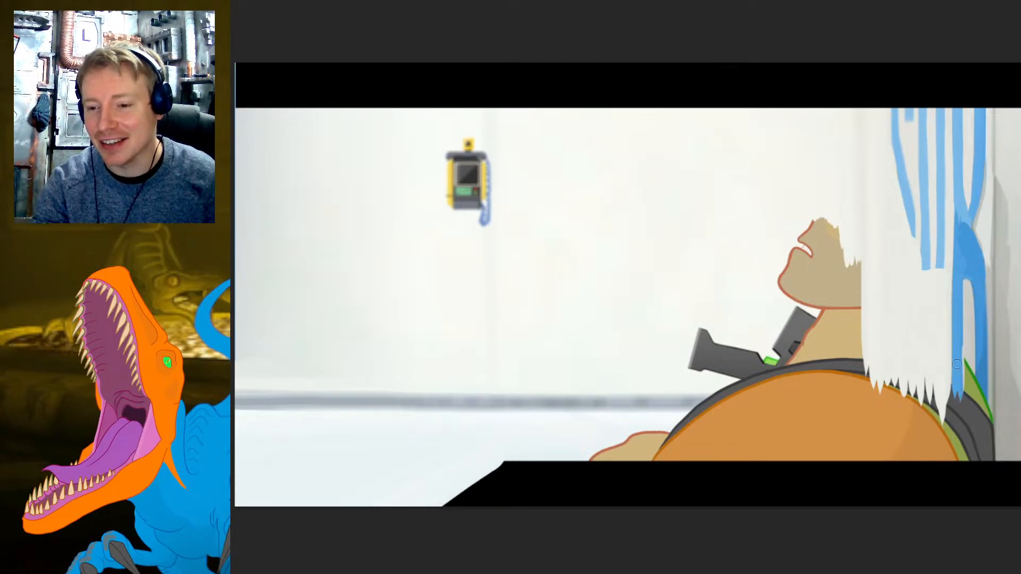
drag(960, 343, 960, 407)
mouse_move(956, 367)
mouse_down()
mouse_move(955, 414)
mouse_move(971, 412)
mouse_up()
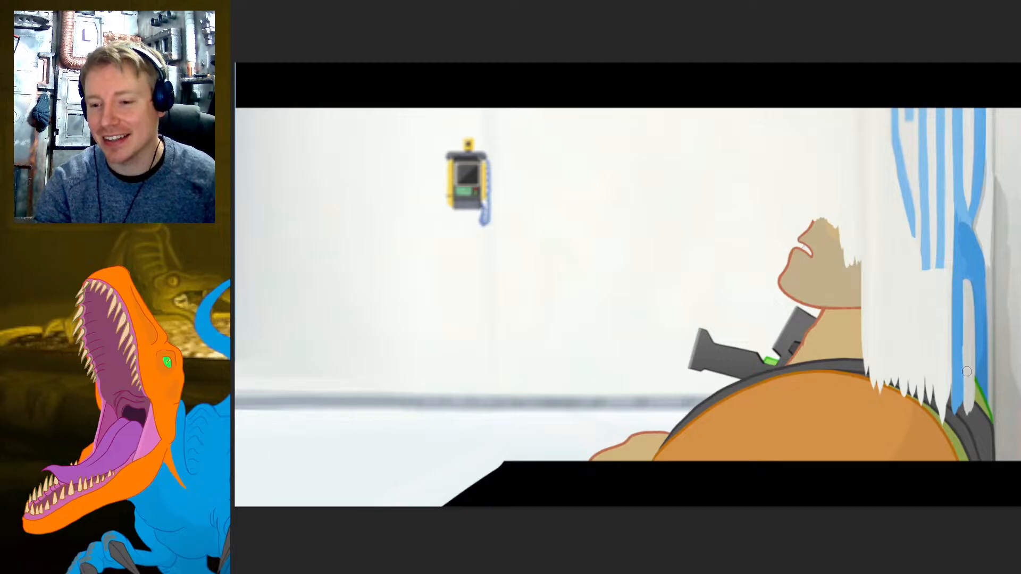
mouse_move(980, 373)
mouse_down()
mouse_move(970, 430)
mouse_move(980, 391)
mouse_move(972, 428)
mouse_move(987, 401)
mouse_move(988, 455)
mouse_up()
- Extend the grey wall beside the blue stripes down over the right end of the lower black letterbox bar
drag(989, 420, 988, 477)
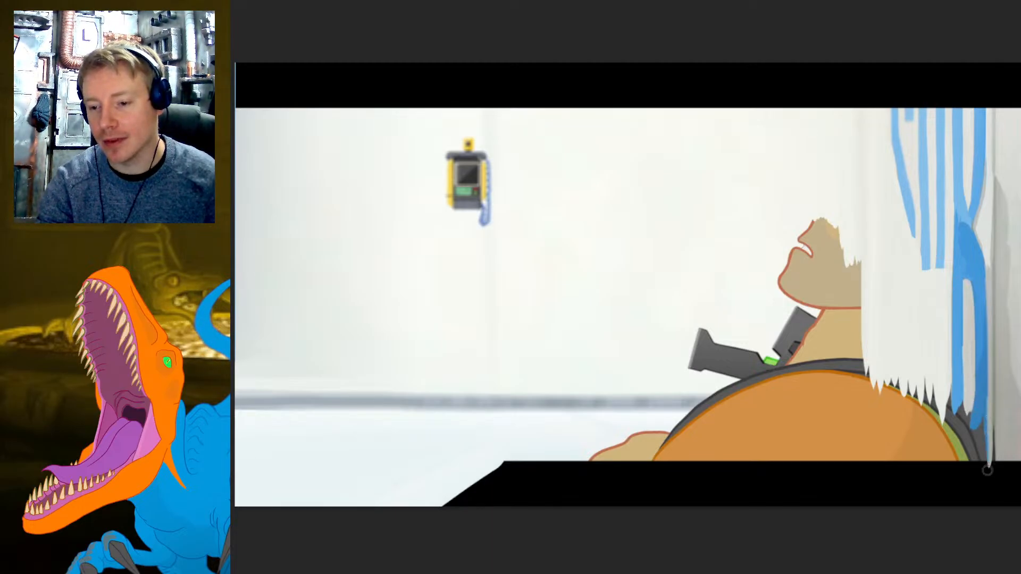
drag(993, 425, 992, 481)
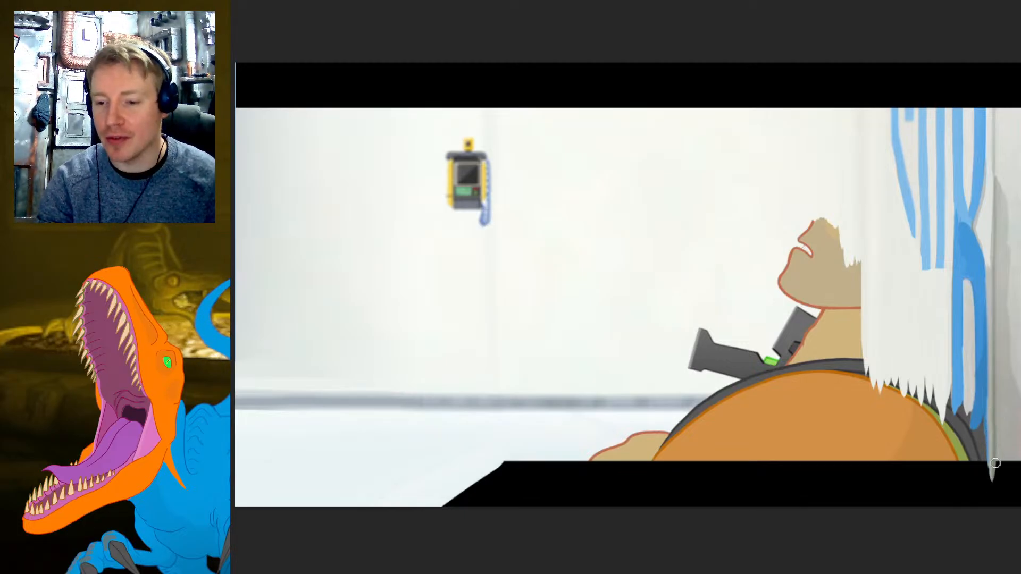
drag(995, 460, 995, 505)
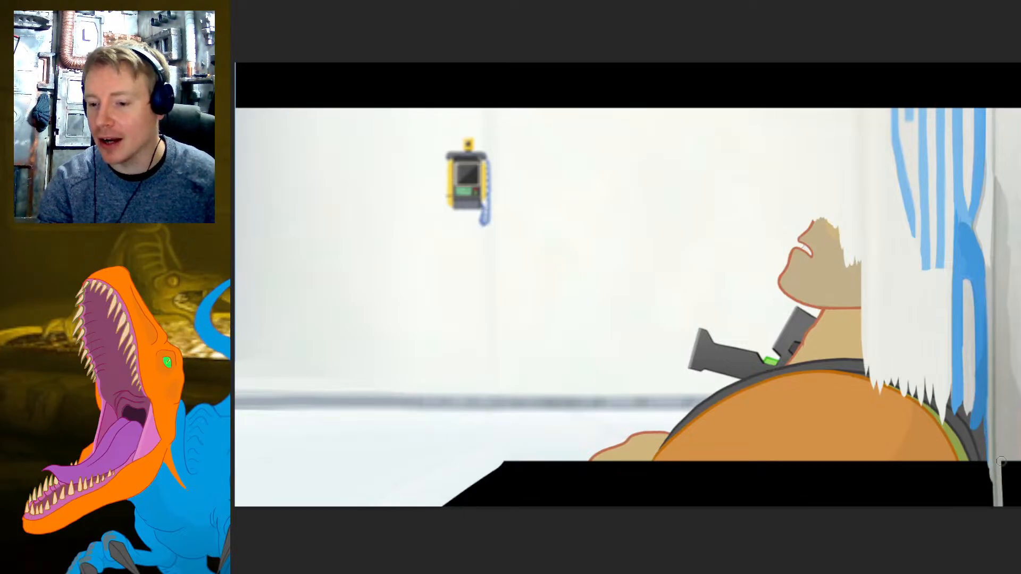
drag(993, 463, 993, 503)
mouse_move(999, 456)
mouse_down()
mouse_move(1000, 488)
mouse_move(1010, 434)
mouse_move(1017, 507)
mouse_up()
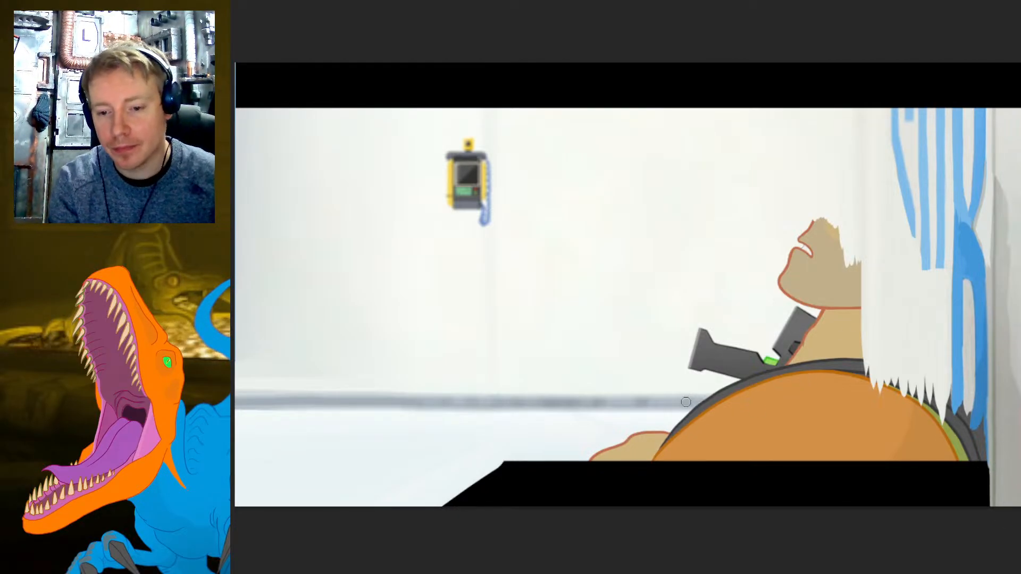
drag(695, 403, 888, 391)
key(ctrl+z)
drag(694, 399, 834, 392)
key(ctrl+z)
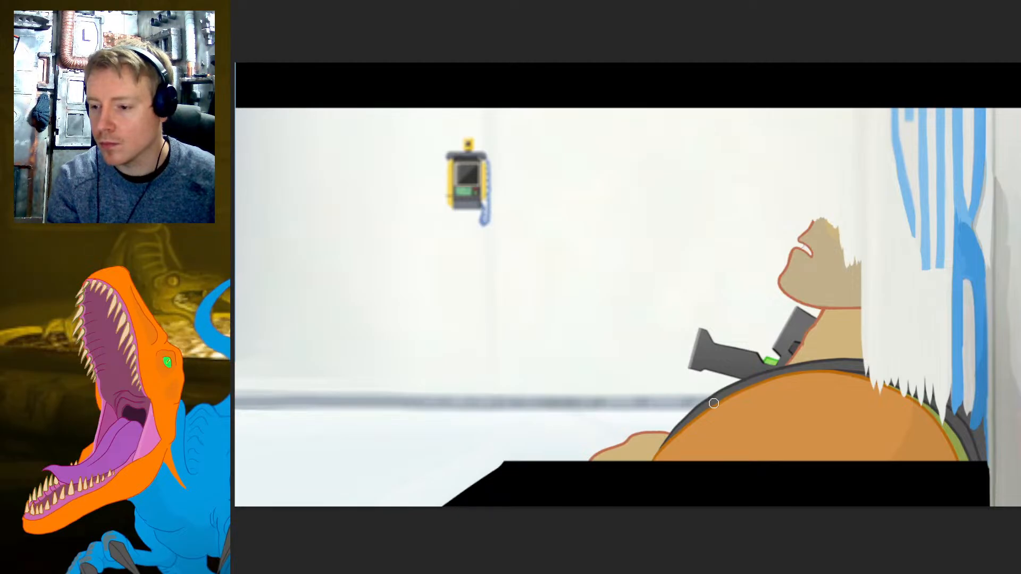
- Smudge the grey baseboard line across the man's orange shirt to the wall corner, and bring the corner's white edge down to meet it
drag(699, 397, 864, 392)
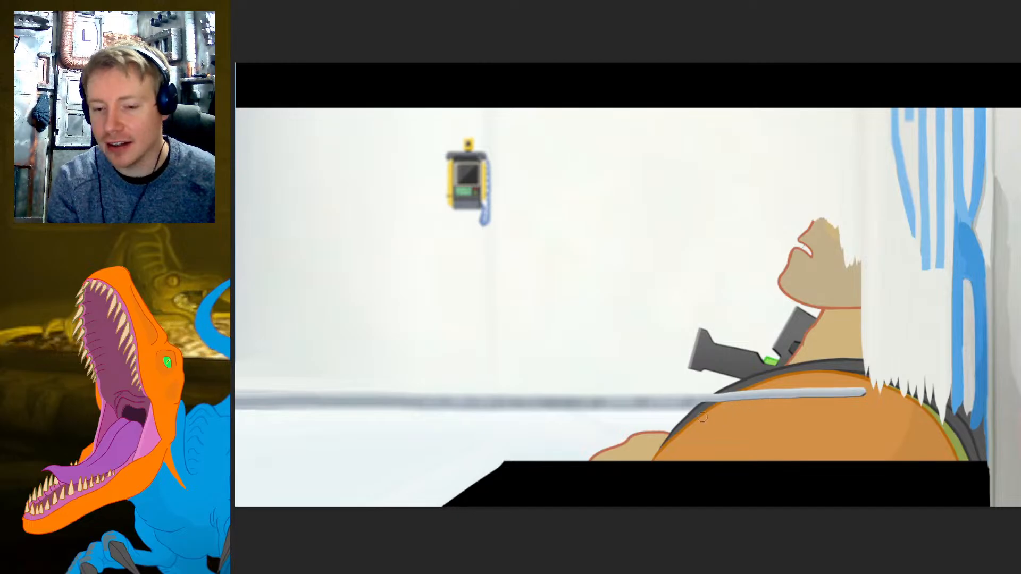
mouse_move(695, 405)
mouse_down()
mouse_move(792, 409)
mouse_move(720, 404)
mouse_move(847, 400)
mouse_move(713, 393)
mouse_move(859, 390)
mouse_move(705, 388)
mouse_move(860, 391)
mouse_up()
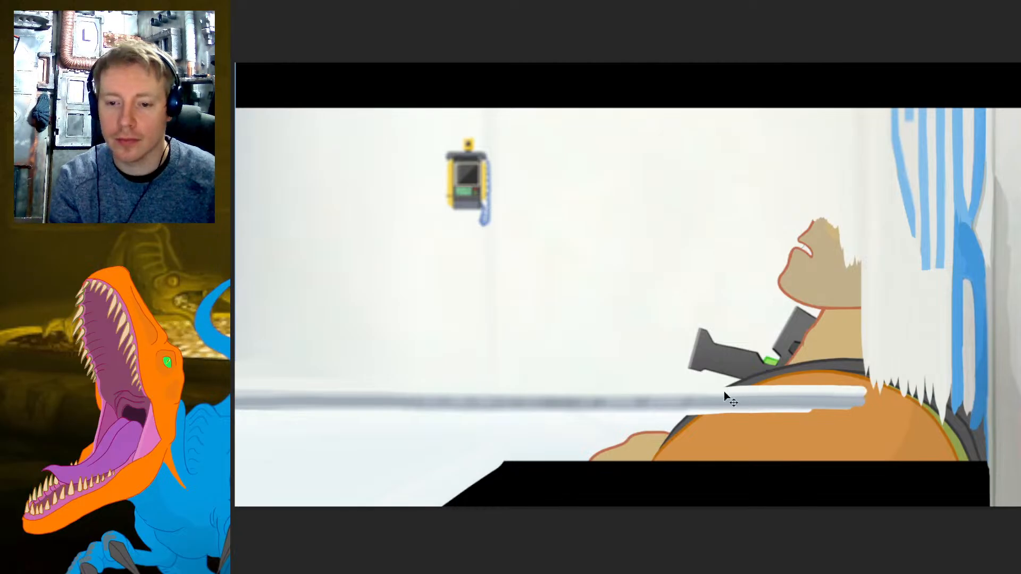
key(ctrl+z)
drag(713, 390, 865, 389)
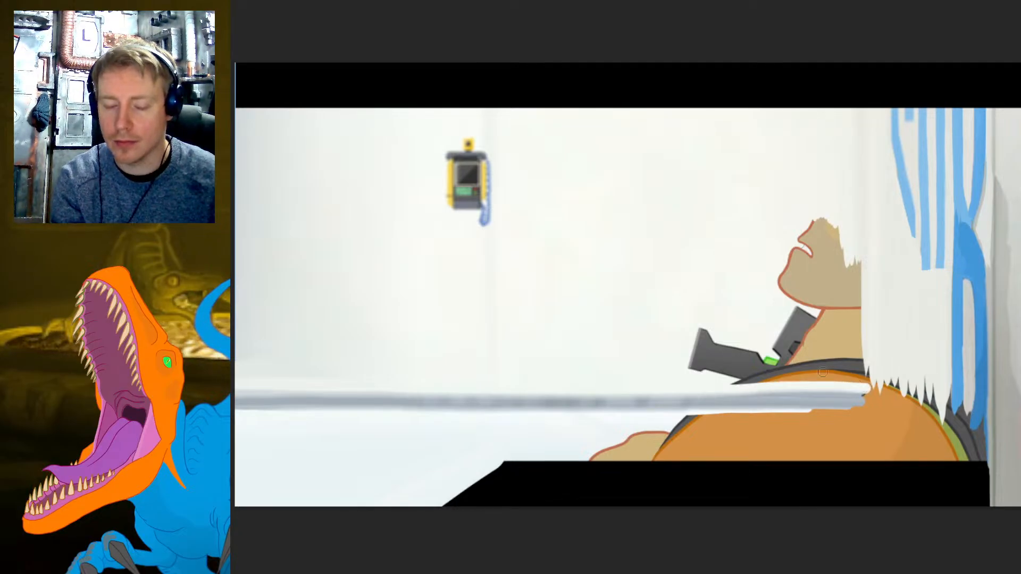
drag(859, 269, 866, 386)
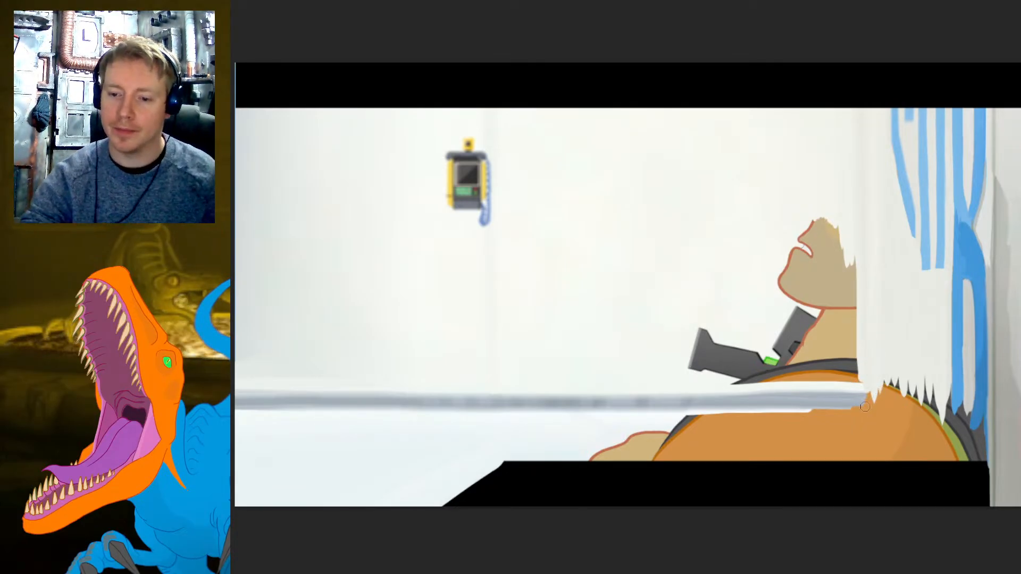
- Smudge the baseboard line diagonally from the wall corner over the orange shirt and lower black bar to the frame's bottom edge
mouse_move(865, 406)
mouse_down()
mouse_move(912, 481)
mouse_move(938, 502)
mouse_up()
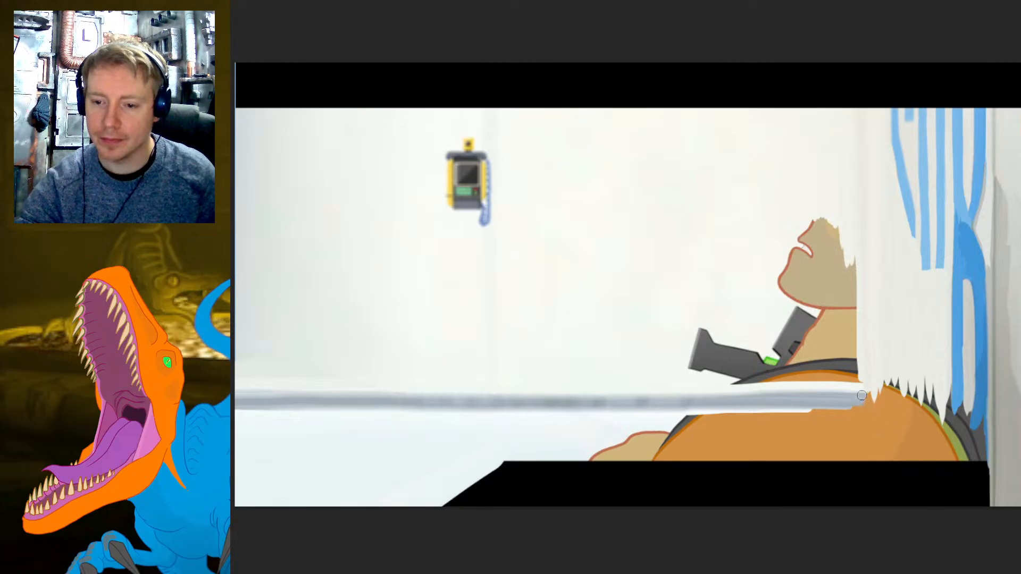
drag(865, 399, 928, 505)
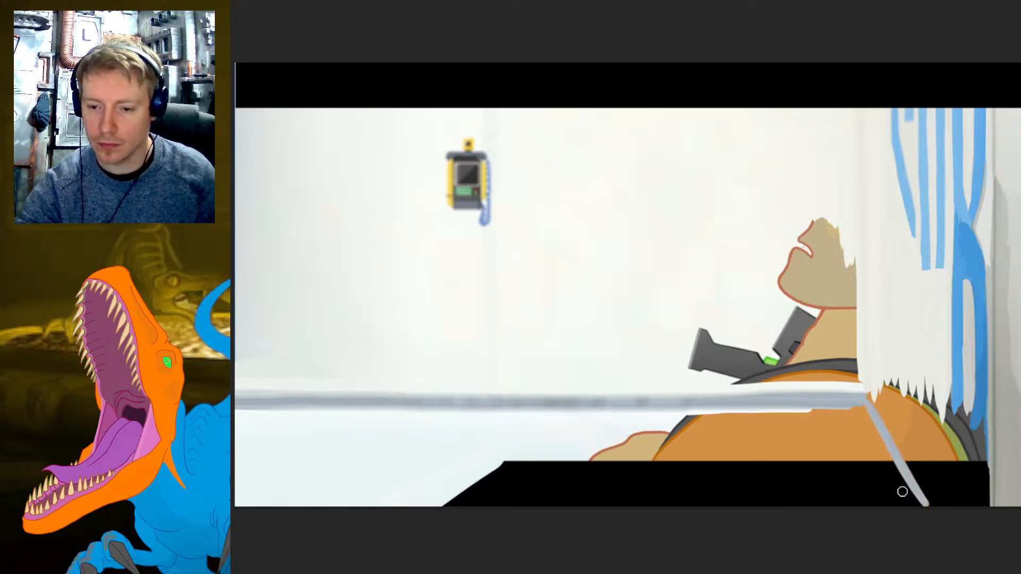
drag(870, 402, 957, 505)
drag(882, 432, 939, 529)
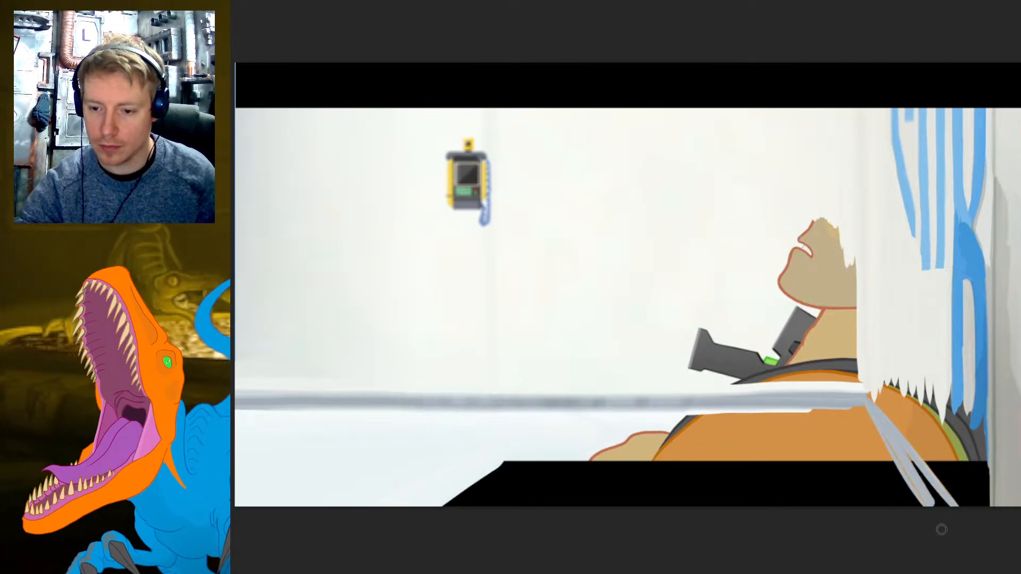
drag(884, 421, 928, 511)
mouse_move(897, 442)
mouse_down()
mouse_move(922, 488)
mouse_move(969, 526)
mouse_up()
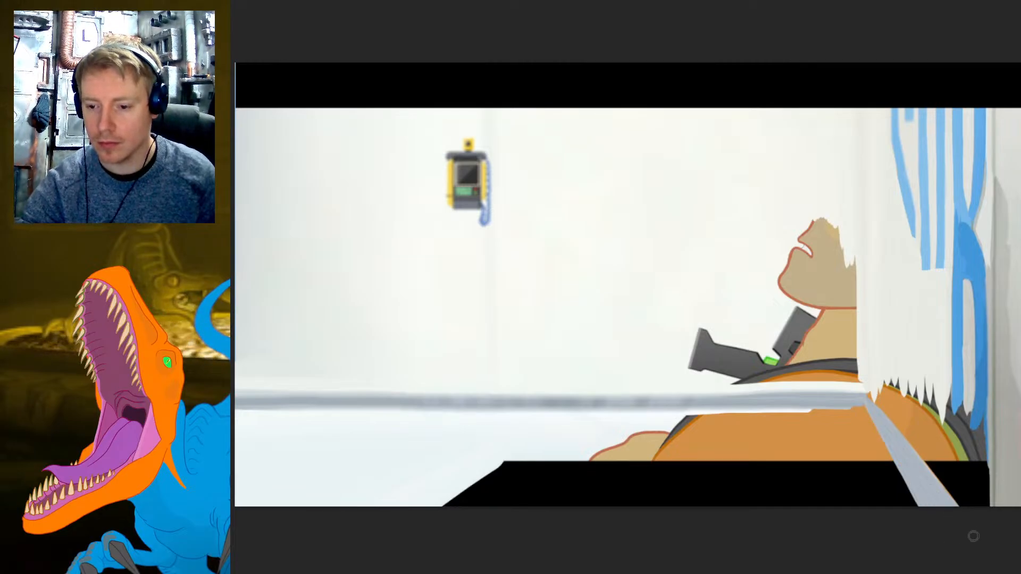
- Extend the thick blue stripe's lower end and the white wall around it down over the shirt and strap remnants
drag(958, 395, 968, 420)
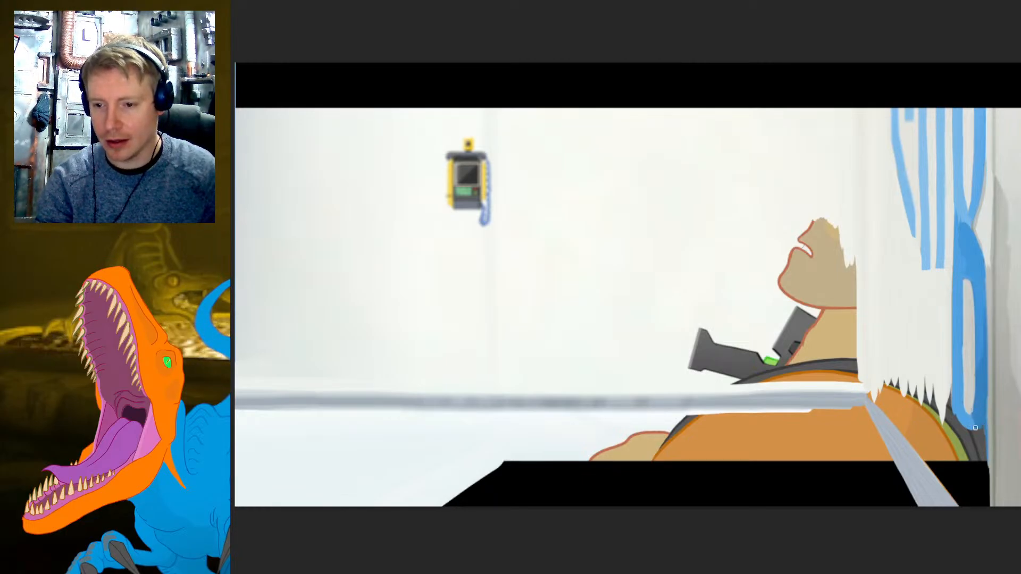
drag(949, 391, 949, 435)
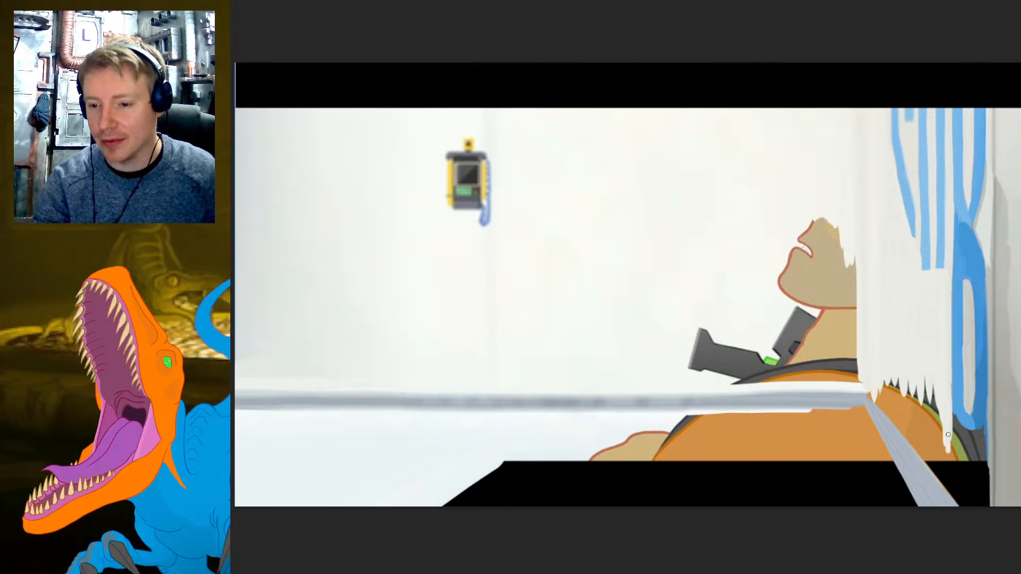
mouse_move(953, 387)
mouse_down()
mouse_move(952, 409)
mouse_move(957, 362)
mouse_move(954, 421)
mouse_move(960, 332)
mouse_move(957, 441)
mouse_move(961, 425)
mouse_move(969, 446)
mouse_move(977, 431)
mouse_move(984, 443)
mouse_move(986, 297)
mouse_move(969, 339)
mouse_move(979, 429)
mouse_move(980, 420)
mouse_move(970, 425)
mouse_move(985, 437)
mouse_move(974, 450)
mouse_move(958, 445)
mouse_move(955, 437)
mouse_move(970, 446)
mouse_move(948, 418)
mouse_move(961, 455)
mouse_move(953, 450)
mouse_move(949, 423)
mouse_move(950, 442)
mouse_move(950, 425)
mouse_move(951, 442)
mouse_move(951, 428)
mouse_move(951, 443)
mouse_move(973, 457)
mouse_move(990, 419)
mouse_move(989, 462)
mouse_up()
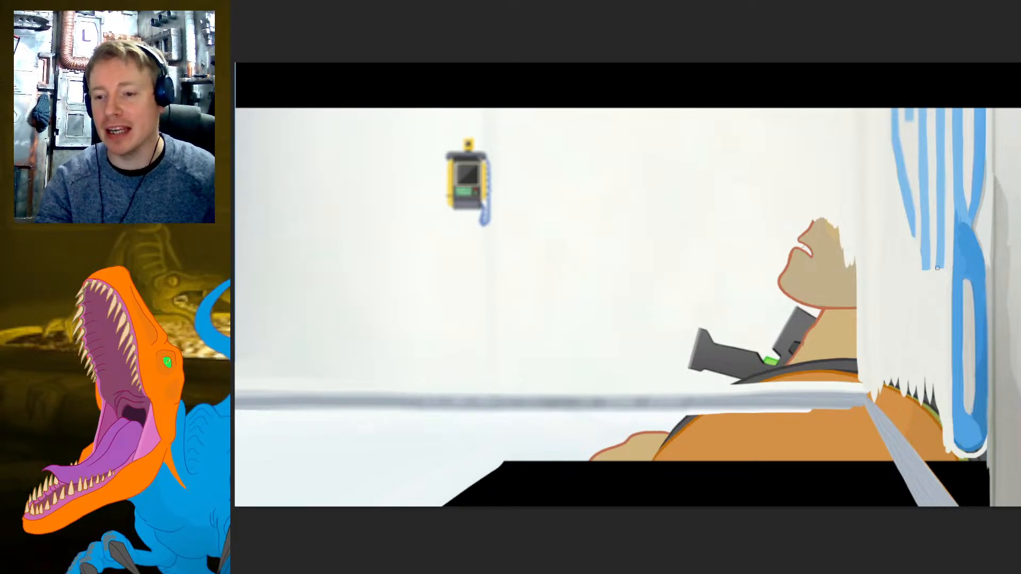
- Extend the thin blue stripes beside the thick one down the white wall, tapering them toward the baseboard
mouse_move(924, 273)
mouse_down()
mouse_move(926, 252)
mouse_move(927, 334)
mouse_up()
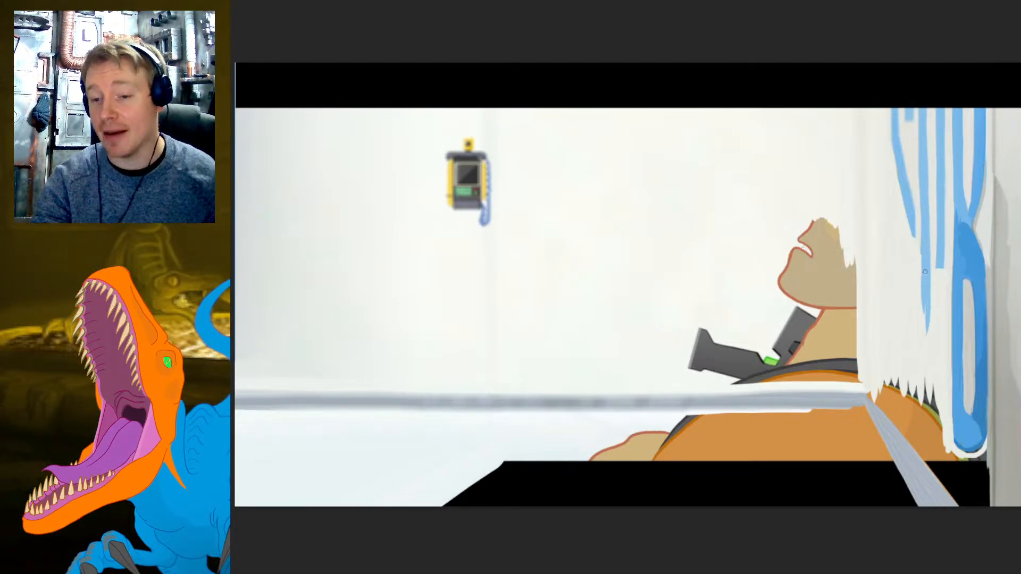
key(ctrl+z)
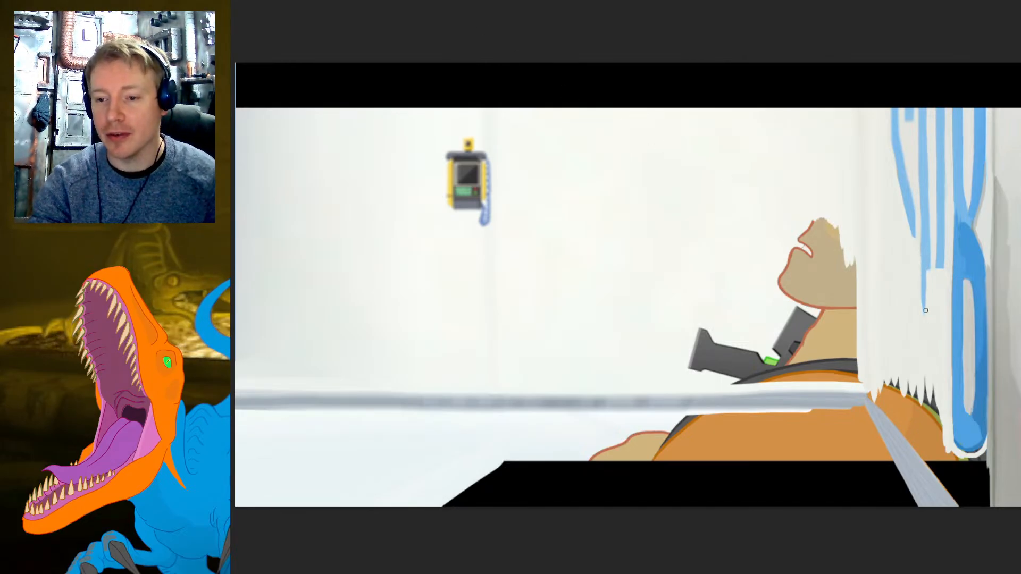
drag(926, 311, 927, 338)
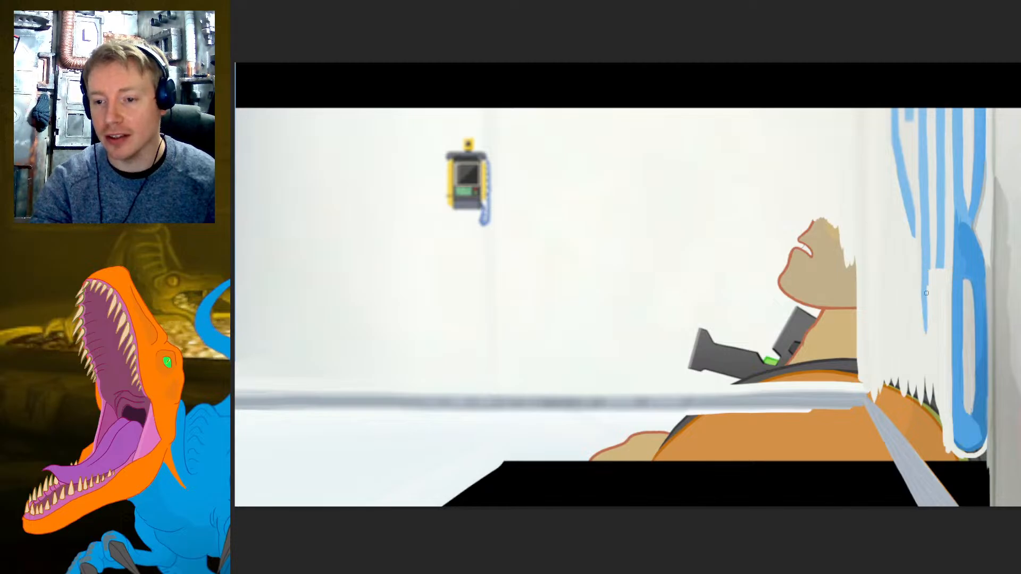
drag(926, 293, 928, 335)
drag(940, 268, 940, 343)
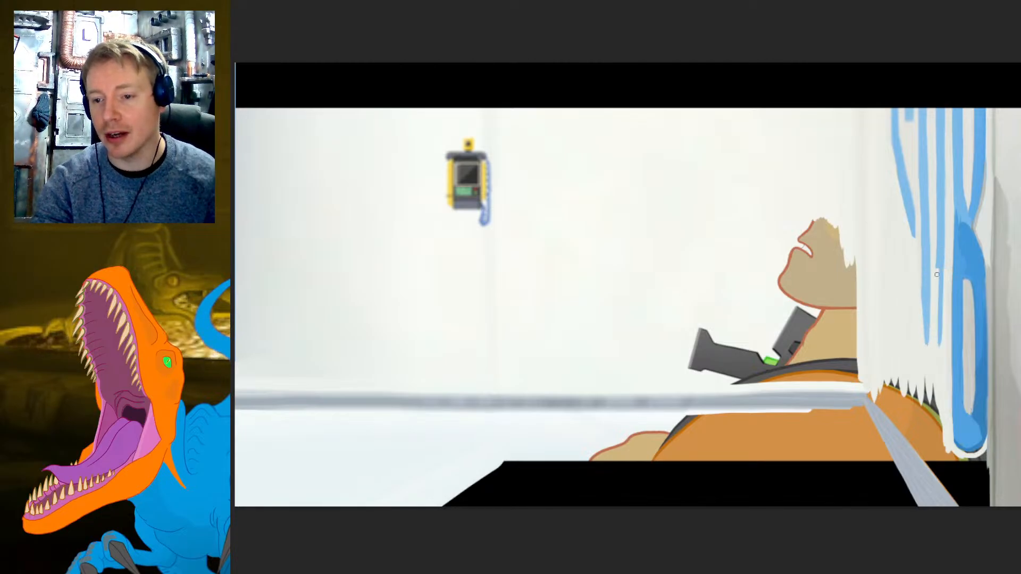
drag(935, 239, 938, 339)
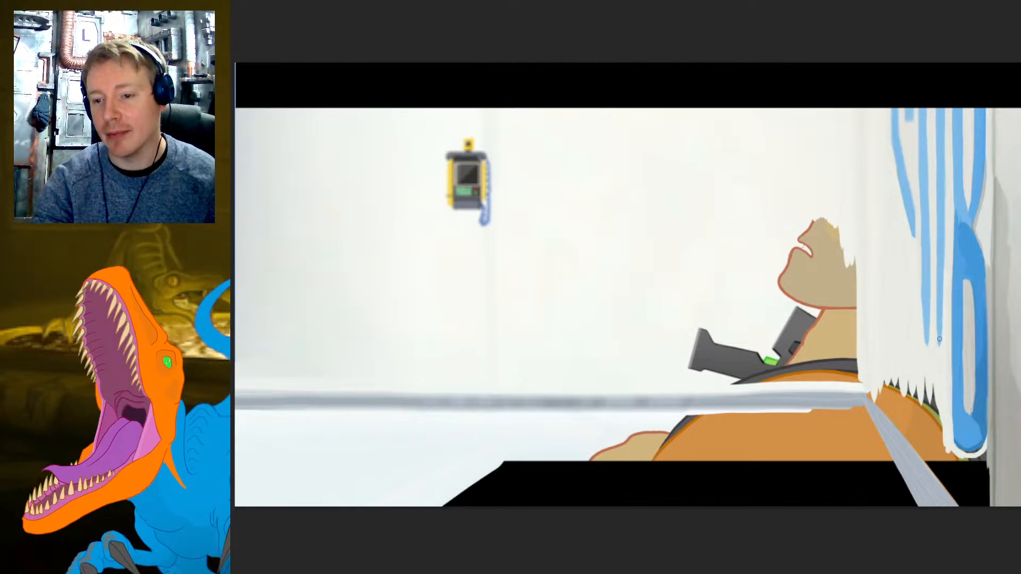
drag(943, 247, 938, 355)
drag(941, 229, 937, 282)
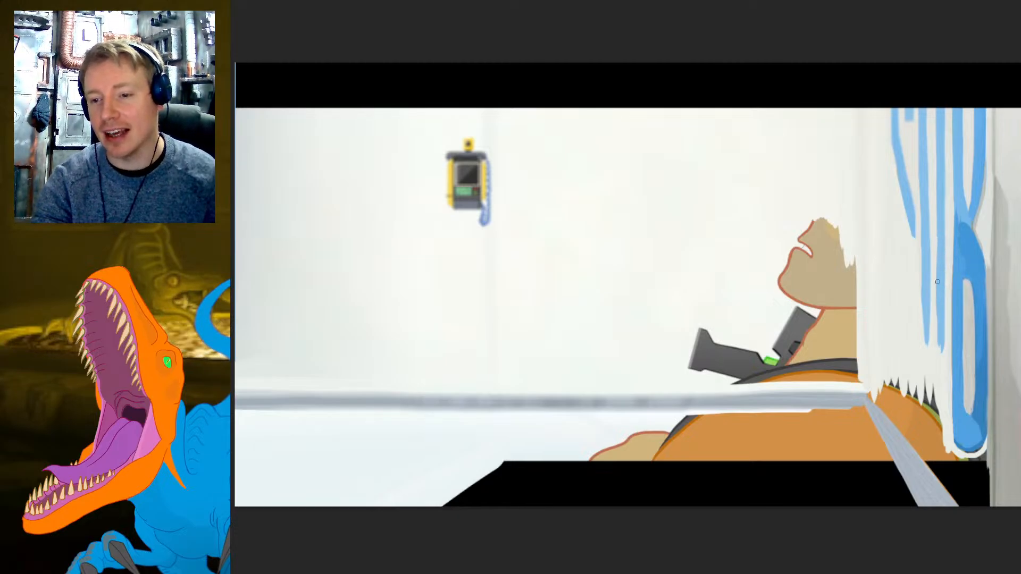
drag(933, 231, 922, 343)
drag(930, 287, 928, 367)
mouse_move(922, 307)
mouse_down()
mouse_move(919, 265)
mouse_move(930, 374)
mouse_up()
mouse_move(940, 338)
mouse_down()
mouse_move(942, 372)
mouse_move(949, 356)
mouse_move(941, 404)
mouse_move(926, 407)
mouse_move(946, 446)
mouse_up()
- Smudge the white wall down over the remaining shirt and black bar between the diagonal baseboard and the grey wall
mouse_move(922, 391)
mouse_down()
mouse_move(935, 446)
mouse_move(922, 436)
mouse_up()
mouse_move(895, 398)
mouse_down()
mouse_move(920, 420)
mouse_move(868, 392)
mouse_move(934, 469)
mouse_move(888, 404)
mouse_move(904, 414)
mouse_move(887, 384)
mouse_move(902, 381)
mouse_move(893, 374)
mouse_move(908, 451)
mouse_move(870, 397)
mouse_move(963, 504)
mouse_up()
drag(872, 396, 969, 512)
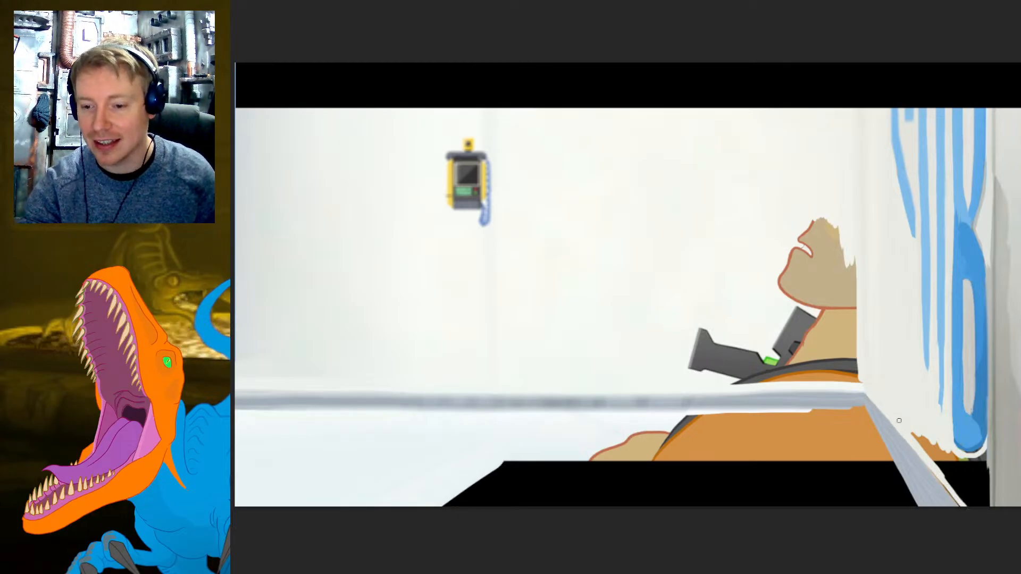
drag(900, 421, 984, 539)
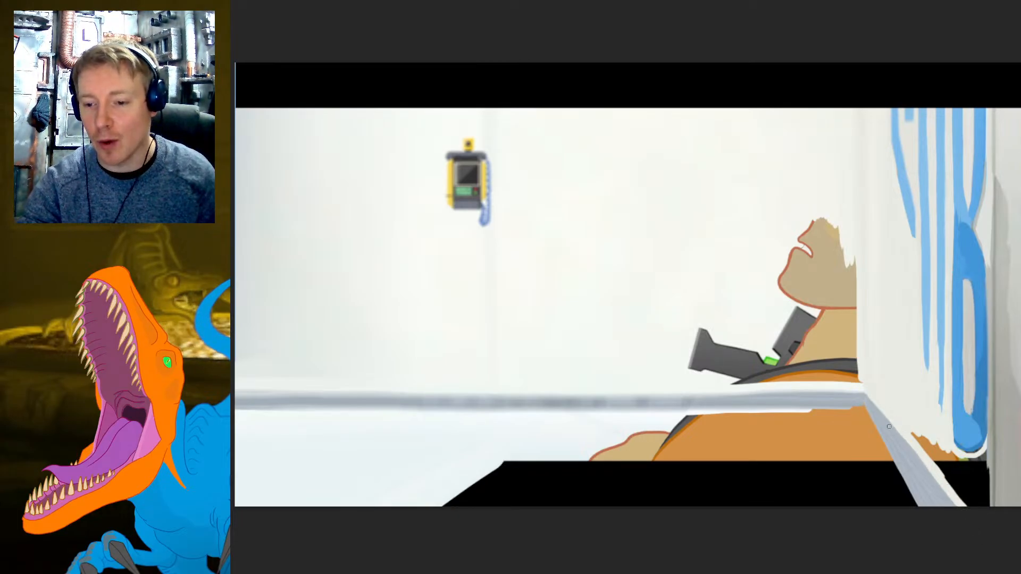
mouse_move(864, 397)
mouse_down()
mouse_move(906, 446)
mouse_move(879, 415)
mouse_move(874, 382)
mouse_move(975, 520)
mouse_move(950, 488)
mouse_move(951, 456)
mouse_move(970, 503)
mouse_move(968, 458)
mouse_up()
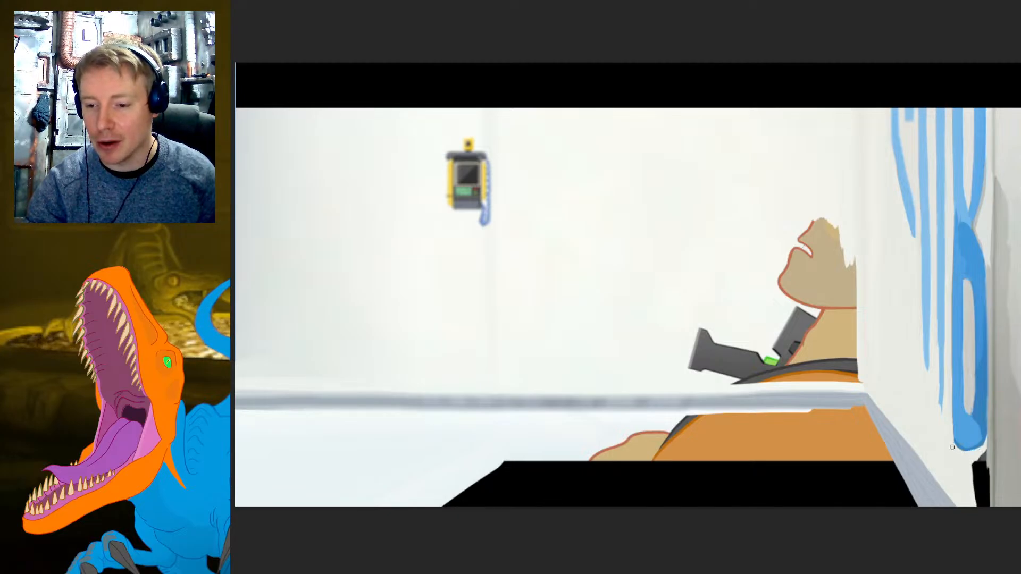
drag(982, 451, 983, 485)
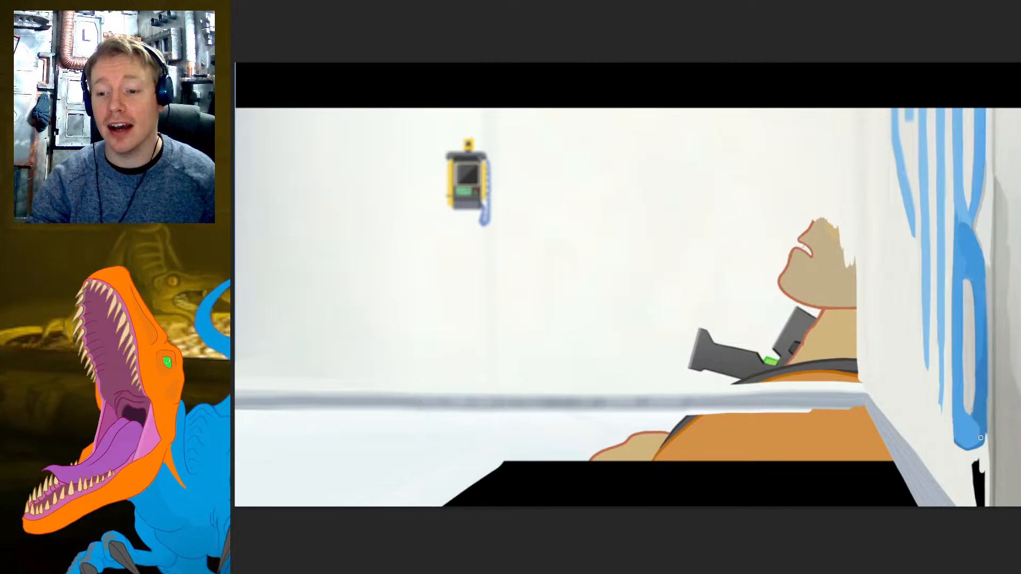
mouse_move(981, 424)
mouse_down()
mouse_move(984, 345)
mouse_move(982, 438)
mouse_move(986, 428)
mouse_move(970, 464)
mouse_move(974, 498)
mouse_move(986, 468)
mouse_move(985, 498)
mouse_up()
key(ctrl+z)
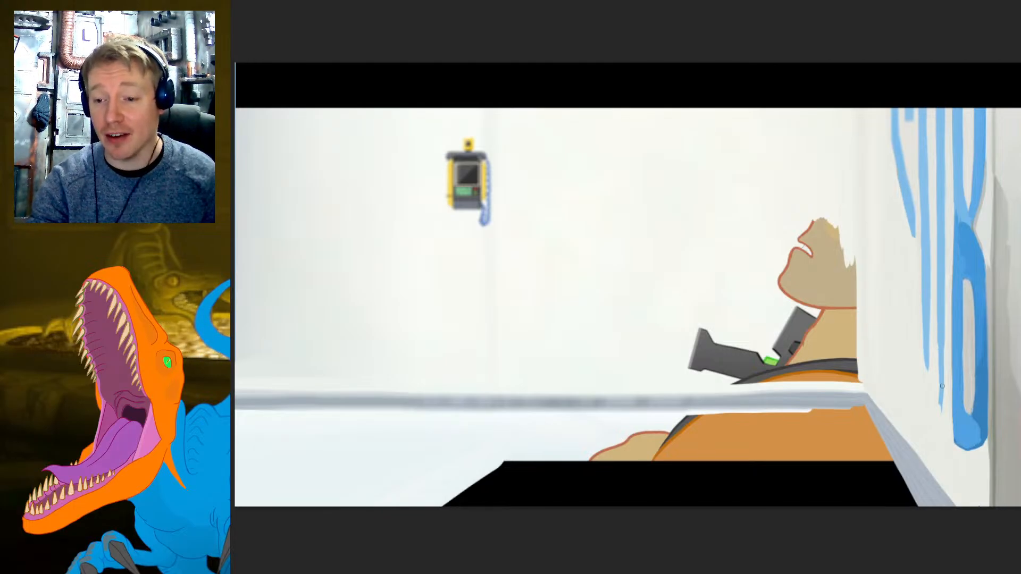
- Round off the lower ends of the thin blue stripes and extend the leftmost one down the wall into a hooked end
mouse_move(941, 401)
mouse_down()
mouse_move(926, 320)
mouse_move(932, 409)
mouse_move(941, 387)
mouse_move(934, 411)
mouse_move(941, 319)
mouse_up()
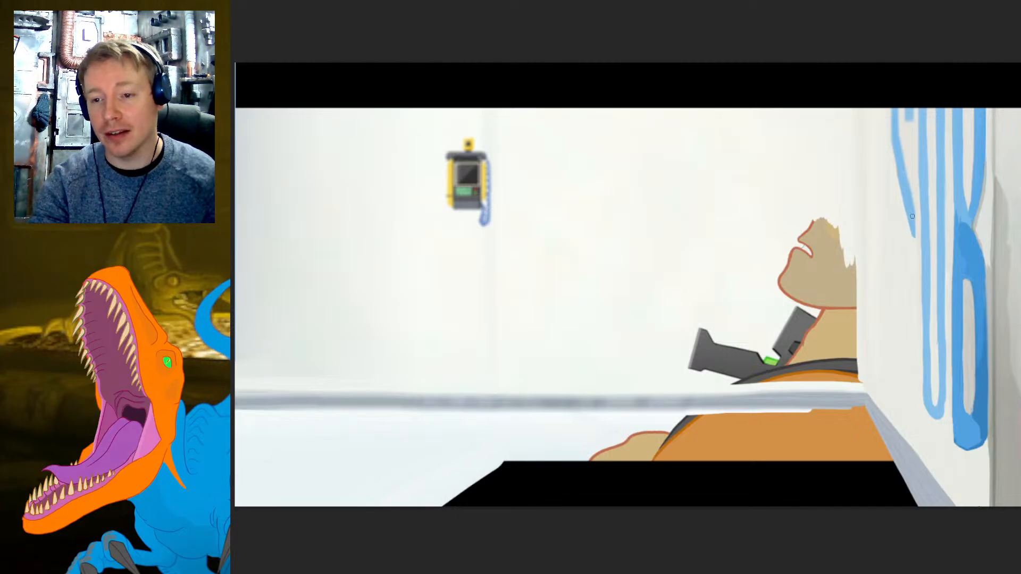
drag(912, 217, 903, 364)
key(ctrl+z)
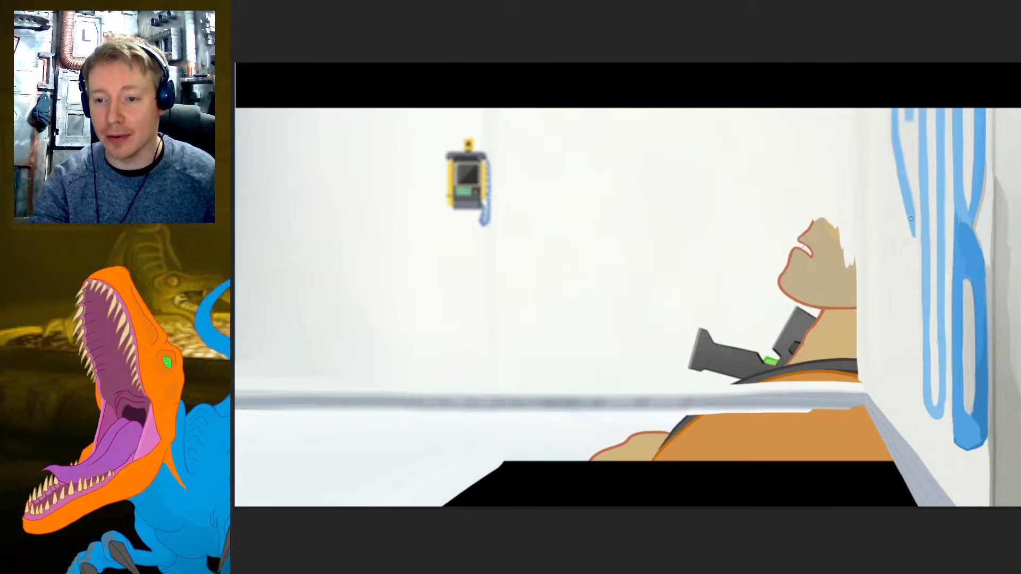
drag(912, 223, 911, 392)
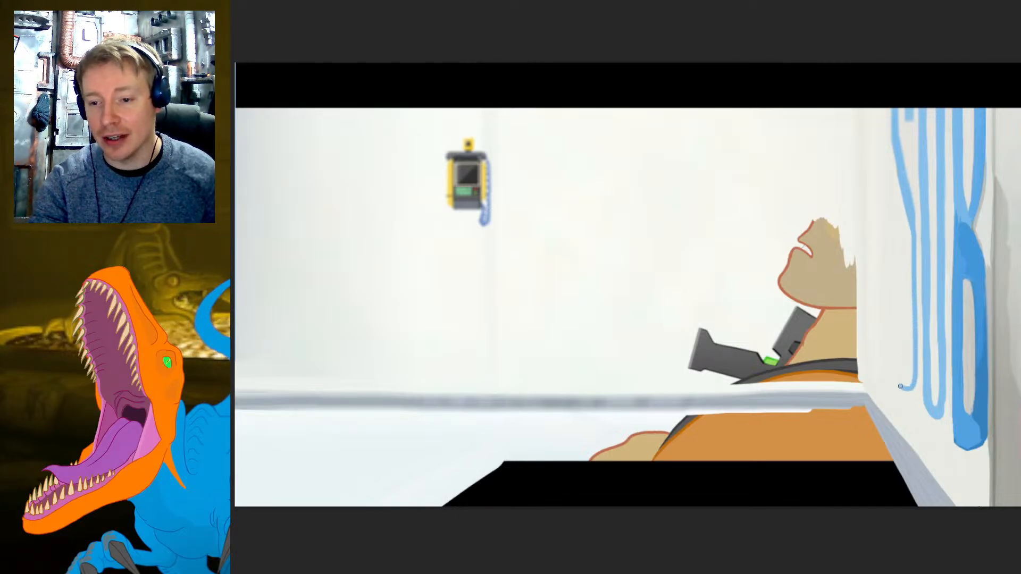
mouse_move(897, 357)
mouse_down()
mouse_move(898, 333)
mouse_move(901, 364)
mouse_up()
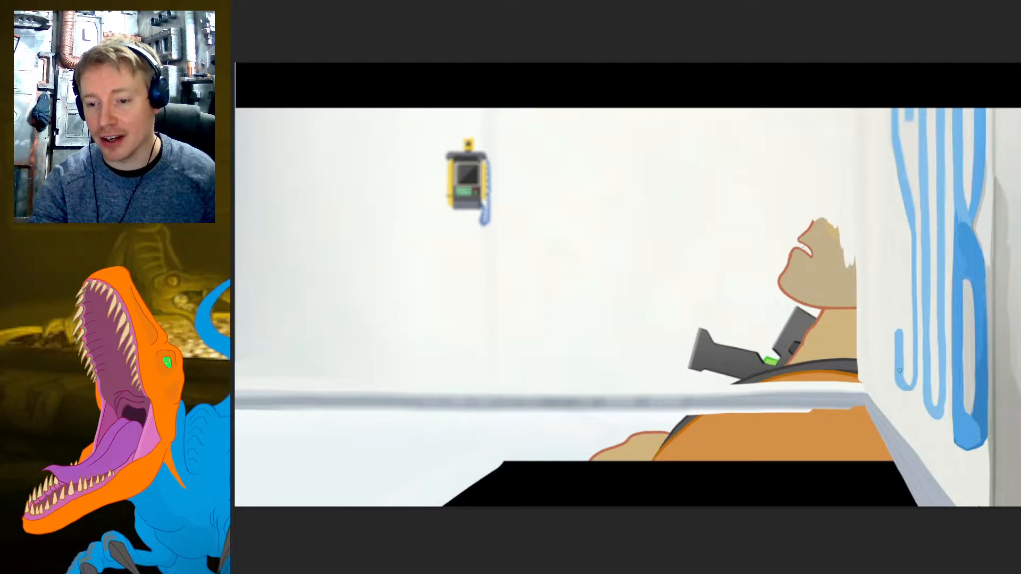
mouse_move(906, 383)
mouse_down()
mouse_move(908, 223)
mouse_move(906, 293)
mouse_up()
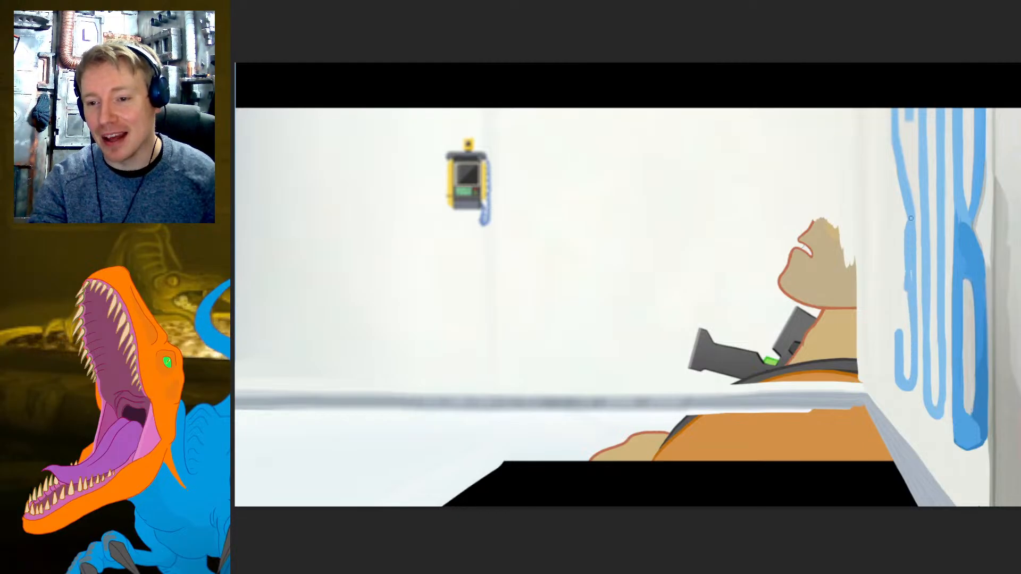
mouse_move(904, 237)
mouse_down()
mouse_move(903, 218)
mouse_move(908, 381)
mouse_up()
mouse_move(910, 327)
mouse_down()
mouse_move(906, 371)
mouse_move(903, 316)
mouse_move(904, 366)
mouse_move(906, 334)
mouse_up()
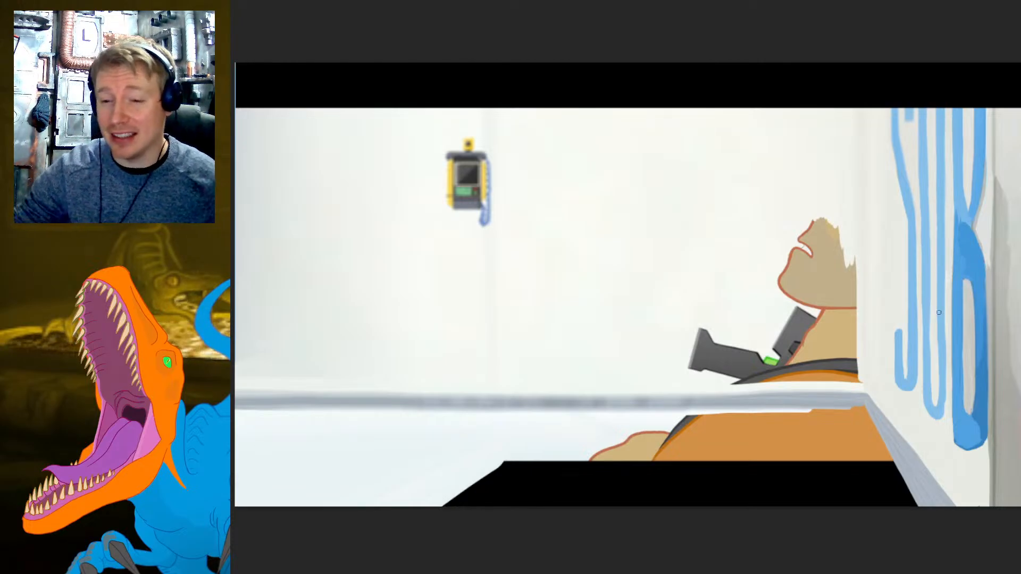
- Paint the white wall over the orange strap's lower edge and the cut-off edge of the character beside the wall corner
mouse_move(751, 381)
mouse_down()
mouse_move(720, 381)
mouse_move(858, 383)
mouse_up()
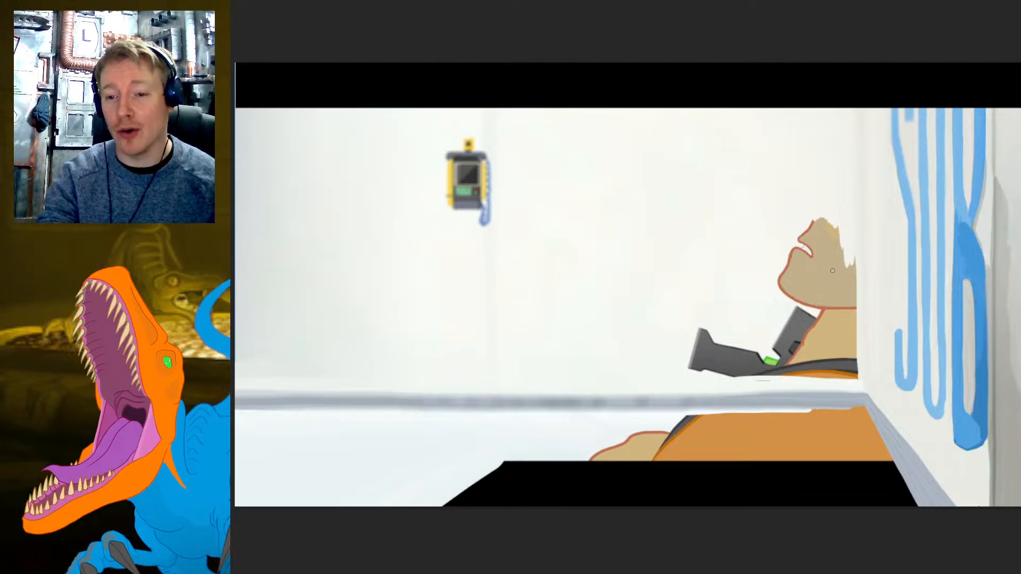
drag(855, 248, 857, 373)
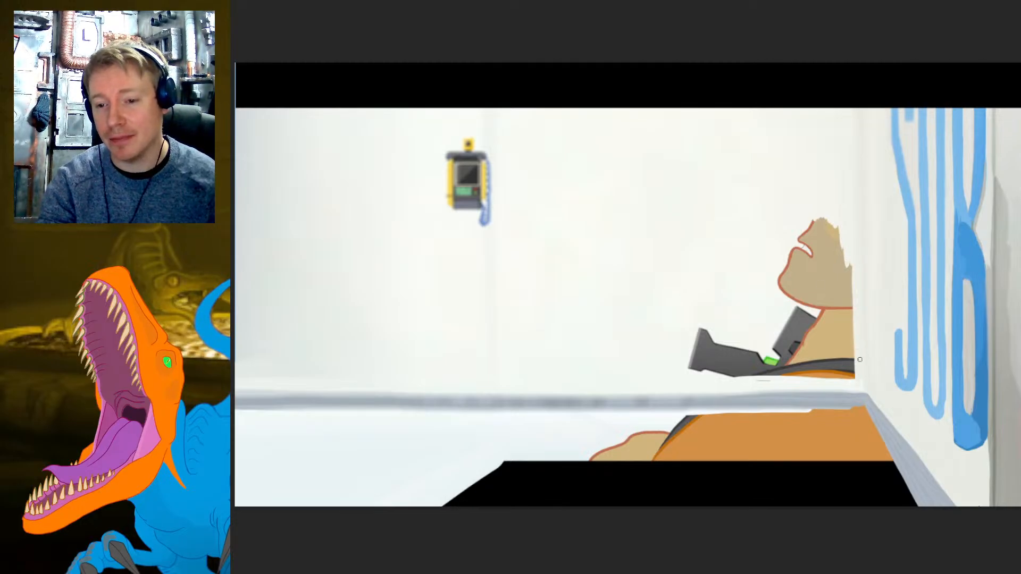
drag(849, 264, 853, 385)
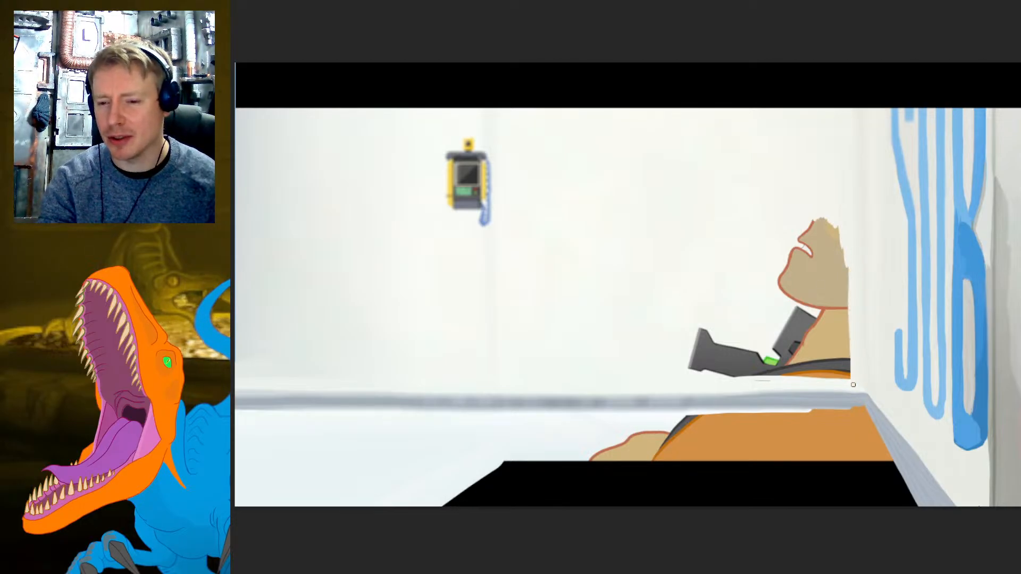
drag(849, 244, 848, 381)
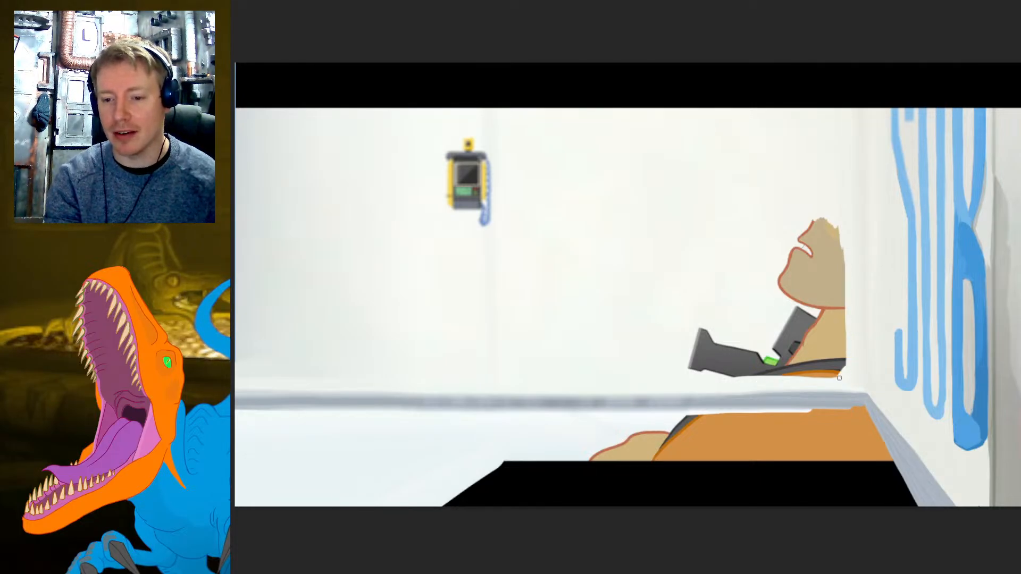
mouse_move(839, 378)
mouse_down()
mouse_move(822, 366)
mouse_move(826, 380)
mouse_up()
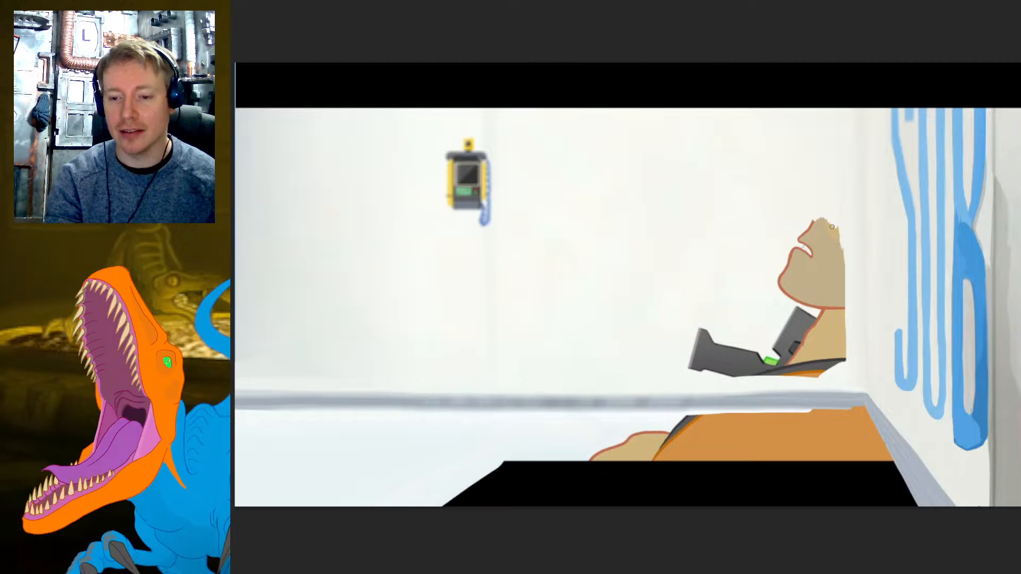
- Cover the character's remaining head, torso and gun above the baseboard with the white back wall
drag(844, 248, 849, 373)
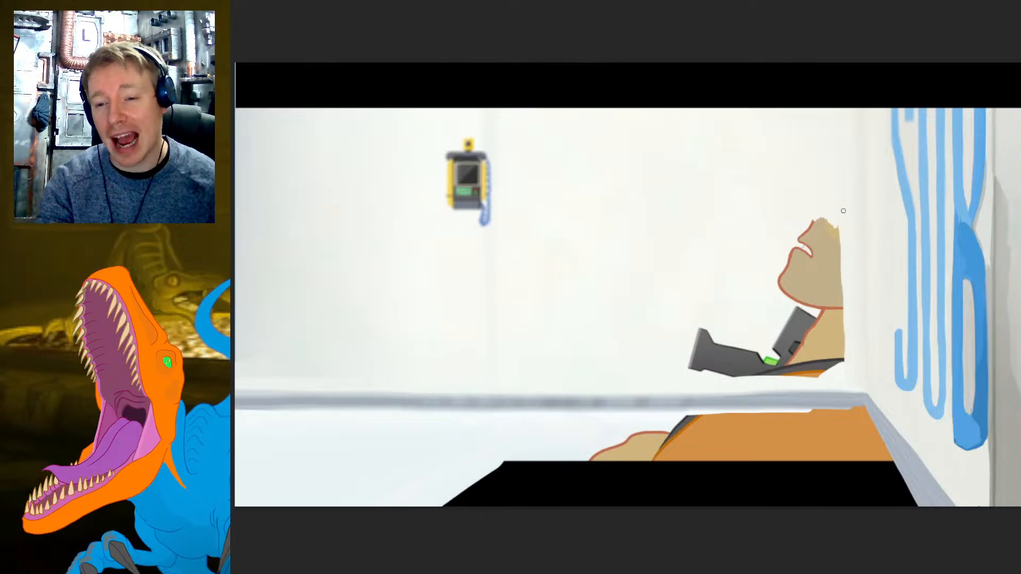
mouse_move(843, 211)
mouse_down()
mouse_move(844, 367)
mouse_move(840, 223)
mouse_move(837, 343)
mouse_up()
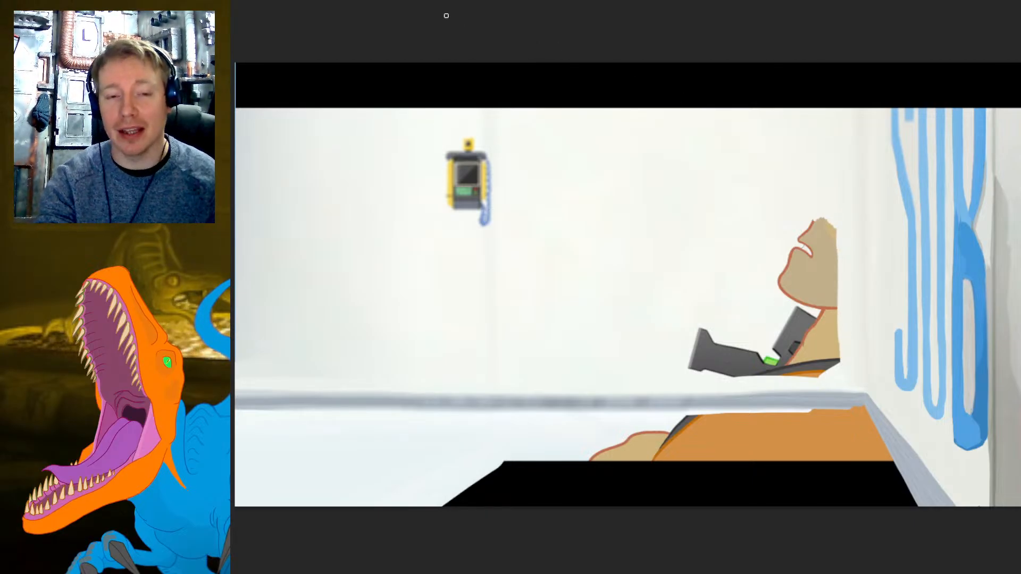
mouse_move(718, 314)
mouse_down()
mouse_move(696, 351)
mouse_move(709, 333)
mouse_move(713, 373)
mouse_move(744, 354)
mouse_move(780, 371)
mouse_move(835, 362)
mouse_move(836, 335)
mouse_up()
mouse_move(835, 225)
mouse_down()
mouse_move(846, 363)
mouse_move(828, 208)
mouse_move(809, 351)
mouse_move(777, 357)
mouse_up()
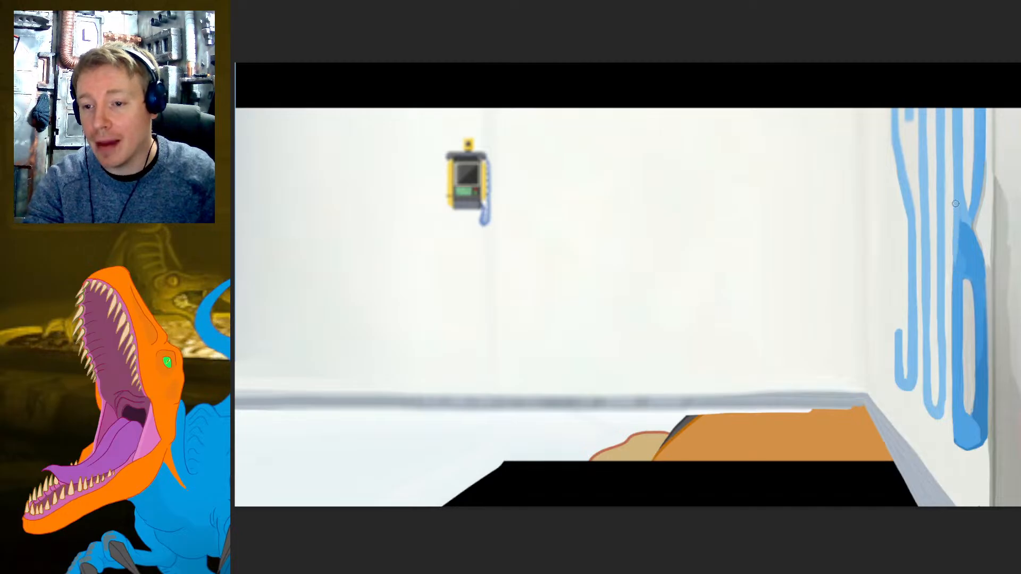
- Repaint the thick stripe of the wall lettering in lighter blue from its fork down to its rounded lower end
drag(955, 204, 954, 275)
mouse_move(957, 213)
mouse_down()
mouse_move(953, 314)
mouse_move(962, 215)
mouse_move(961, 250)
mouse_move(967, 227)
mouse_move(976, 265)
mouse_move(960, 269)
mouse_move(956, 311)
mouse_move(955, 290)
mouse_move(952, 327)
mouse_move(959, 282)
mouse_move(959, 423)
mouse_move(966, 298)
mouse_move(961, 372)
mouse_move(955, 333)
mouse_move(959, 424)
mouse_move(957, 373)
mouse_move(955, 422)
mouse_move(956, 385)
mouse_up()
mouse_move(971, 270)
mouse_down()
mouse_move(982, 419)
mouse_move(980, 379)
mouse_up()
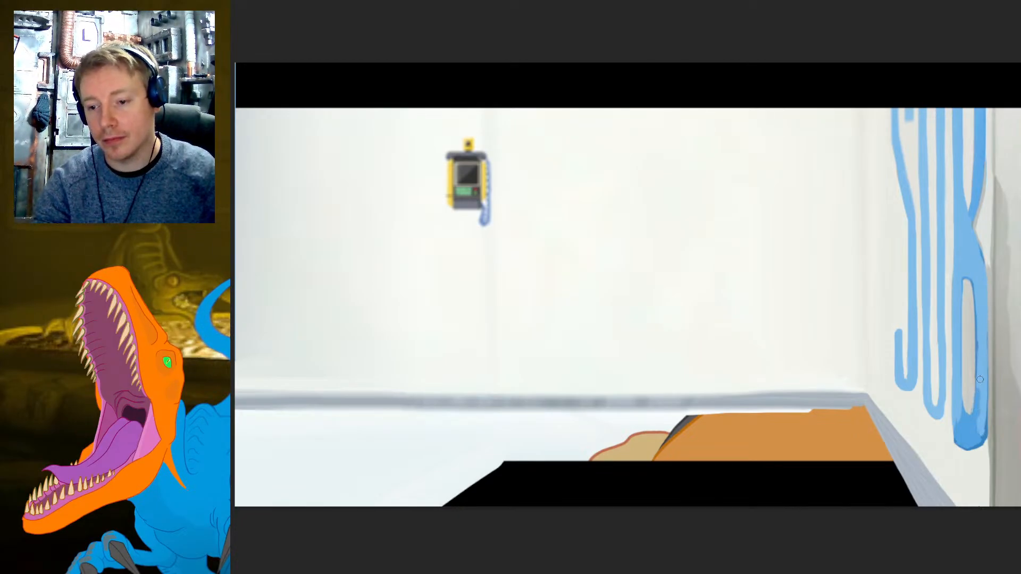
drag(981, 431, 979, 307)
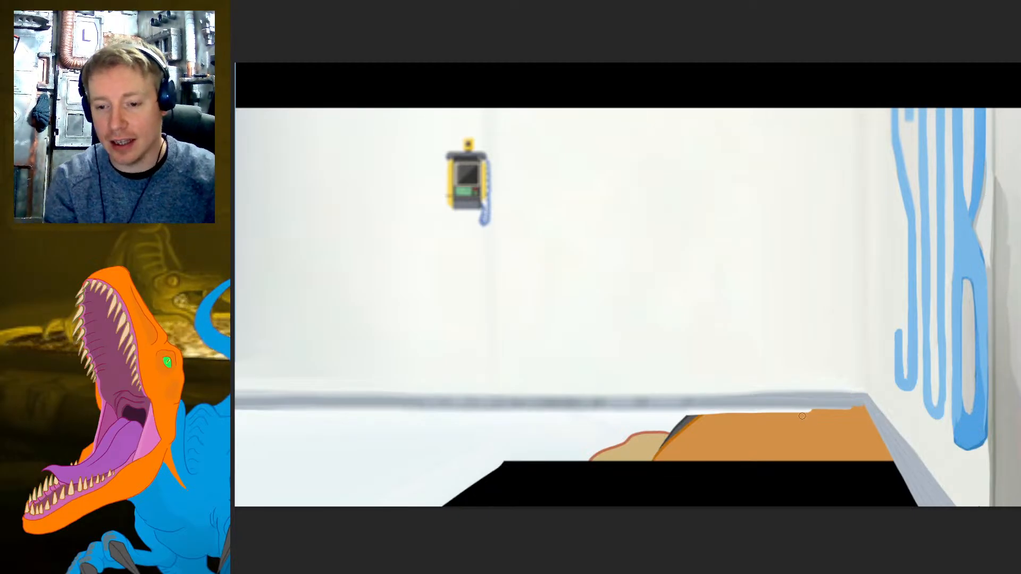
- Straighten the back baseboard's lower edge and paint the pale floor over most of the black bar, the hand and the shirt's upper edge
drag(800, 412, 862, 410)
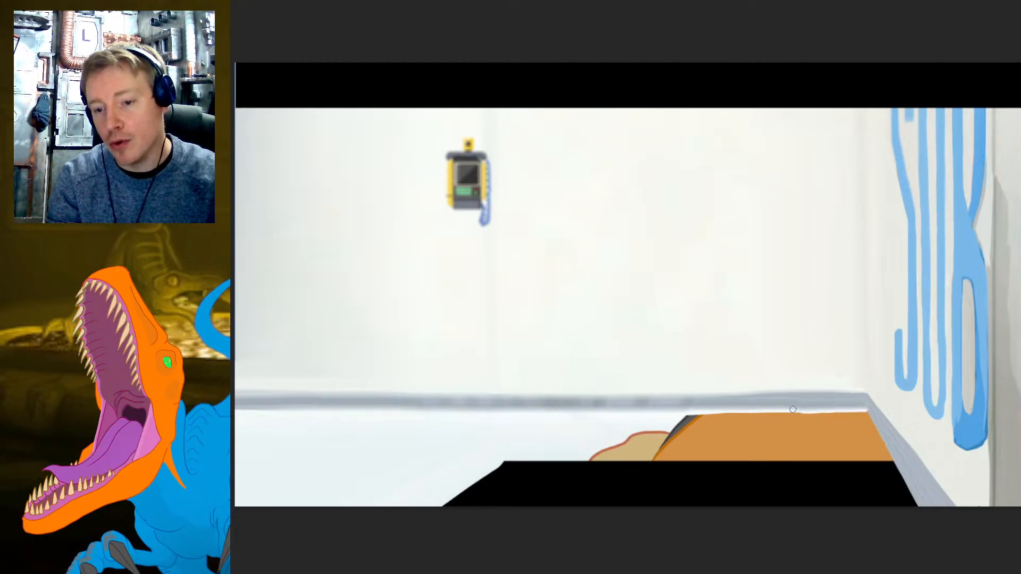
drag(793, 410, 867, 408)
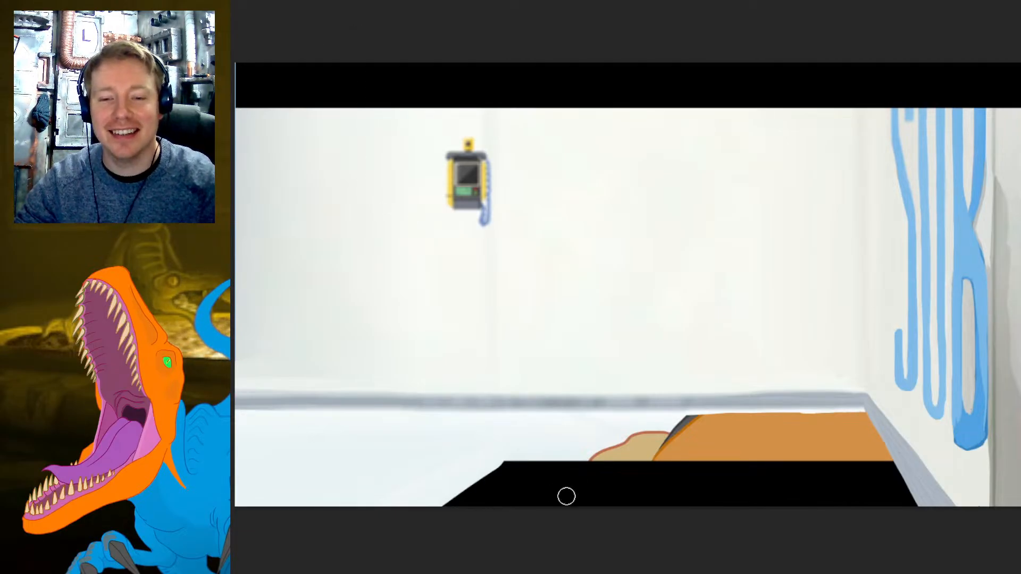
mouse_move(552, 467)
mouse_down()
mouse_move(497, 465)
mouse_move(411, 502)
mouse_move(535, 463)
mouse_move(479, 481)
mouse_move(468, 505)
mouse_up()
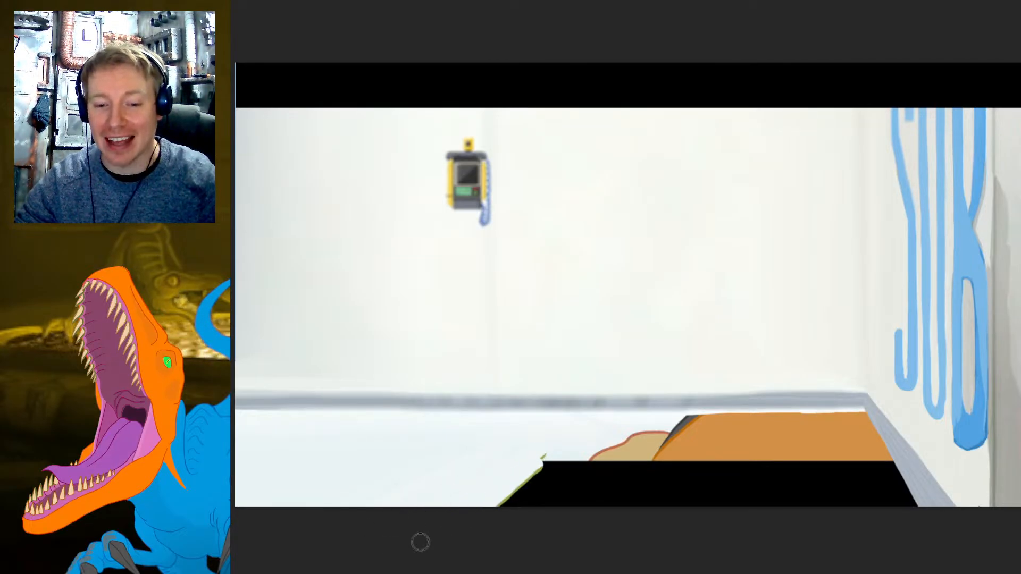
mouse_move(556, 451)
mouse_down()
mouse_move(538, 491)
mouse_move(571, 484)
mouse_move(880, 507)
mouse_move(852, 497)
mouse_move(602, 490)
mouse_move(778, 490)
mouse_move(657, 472)
mouse_move(586, 433)
mouse_up()
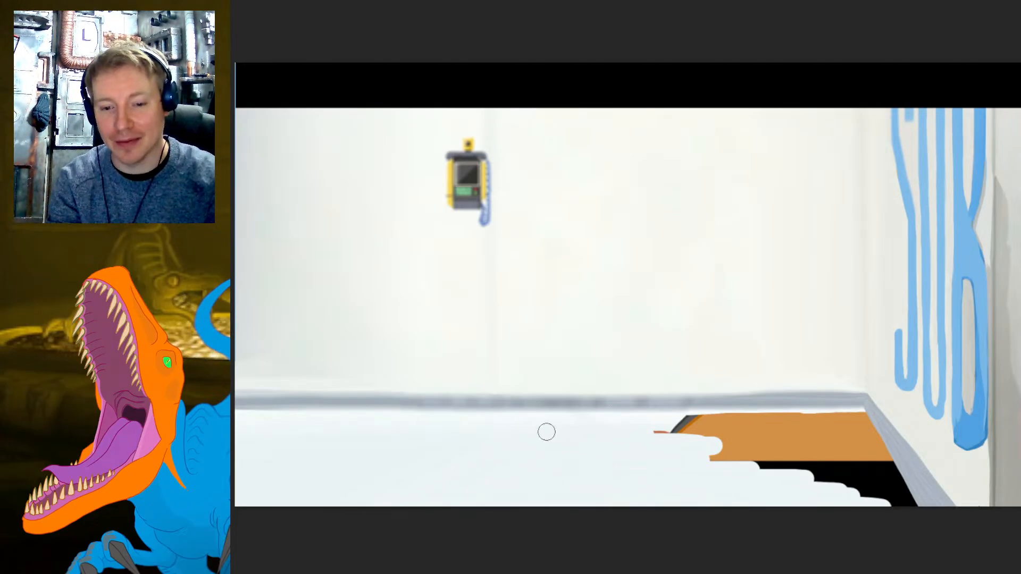
mouse_move(665, 423)
mouse_down()
mouse_move(775, 417)
mouse_move(813, 396)
mouse_move(791, 401)
mouse_move(859, 404)
mouse_move(781, 406)
mouse_move(854, 411)
mouse_up()
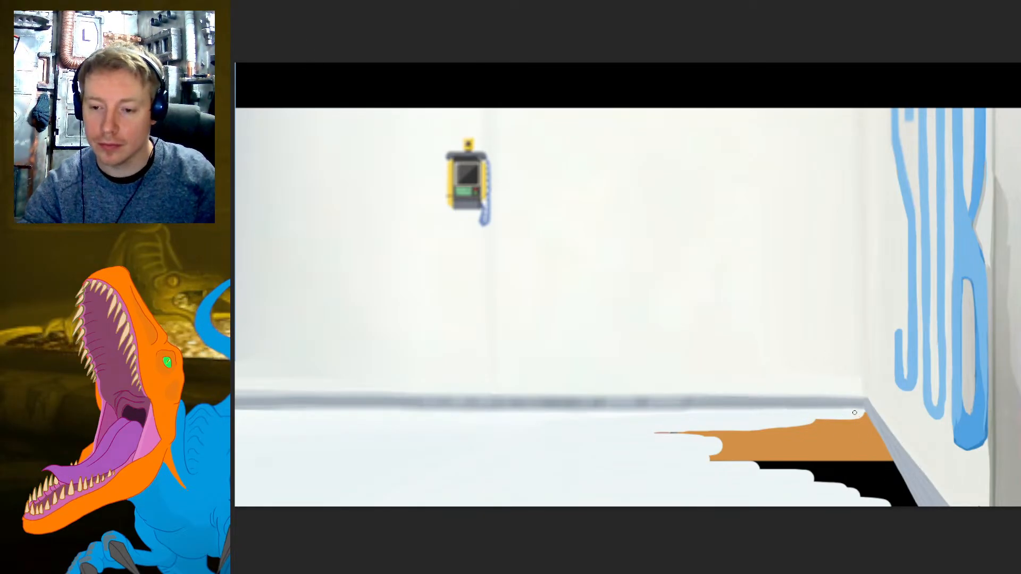
- Paint a clean strip of pale floor along the diagonal baseboard over the shirt and black bar edges
drag(863, 412, 920, 525)
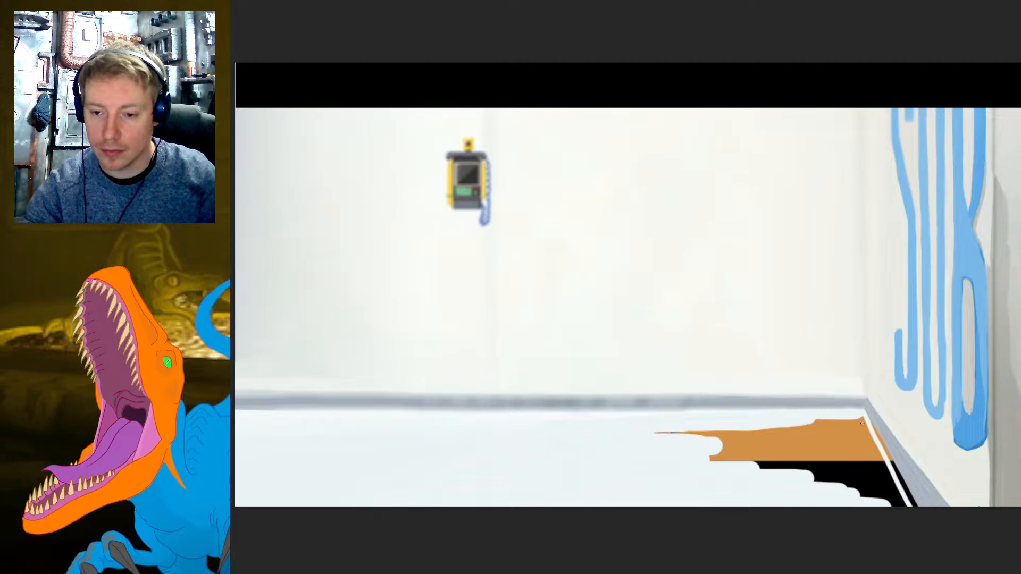
mouse_move(863, 423)
mouse_down()
mouse_move(917, 537)
mouse_move(881, 463)
mouse_move(899, 495)
mouse_up()
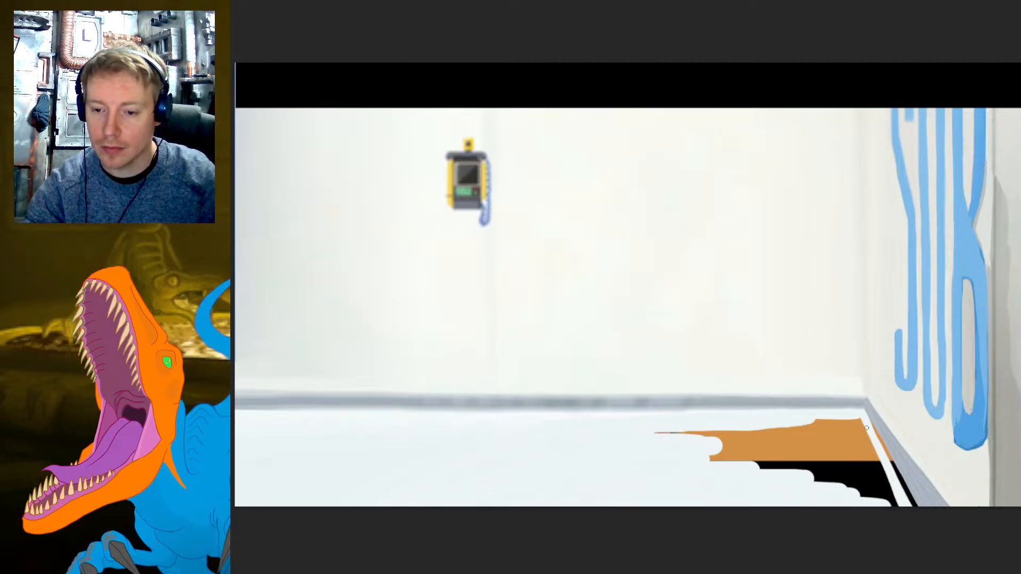
drag(863, 413, 910, 512)
drag(864, 413, 924, 528)
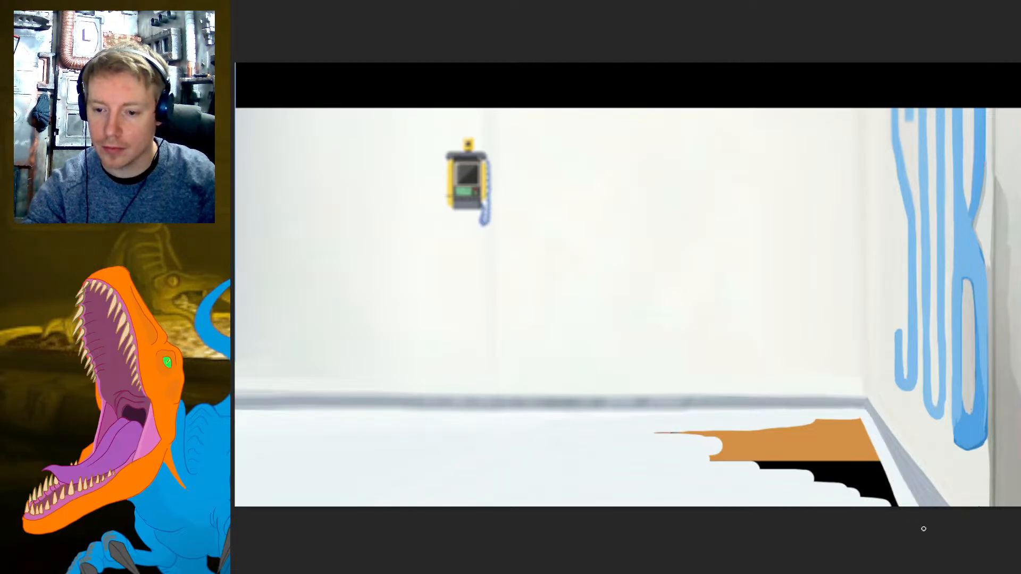
drag(870, 420, 941, 542)
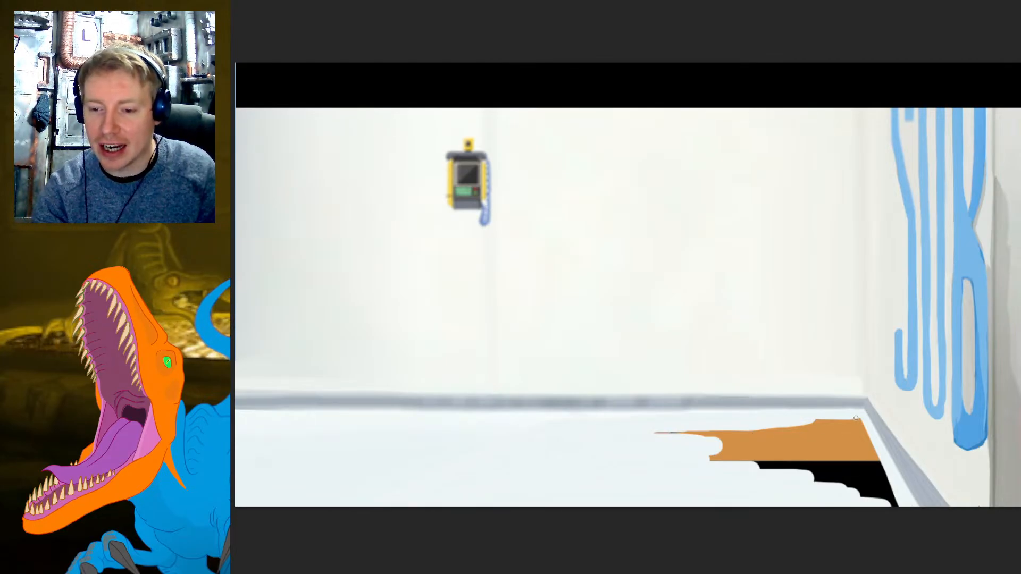
- Paint the pale floor inward from the diagonal baseboard over the remaining orange shirt and black bar patches
mouse_move(856, 418)
mouse_down()
mouse_move(889, 495)
mouse_move(877, 463)
mouse_up()
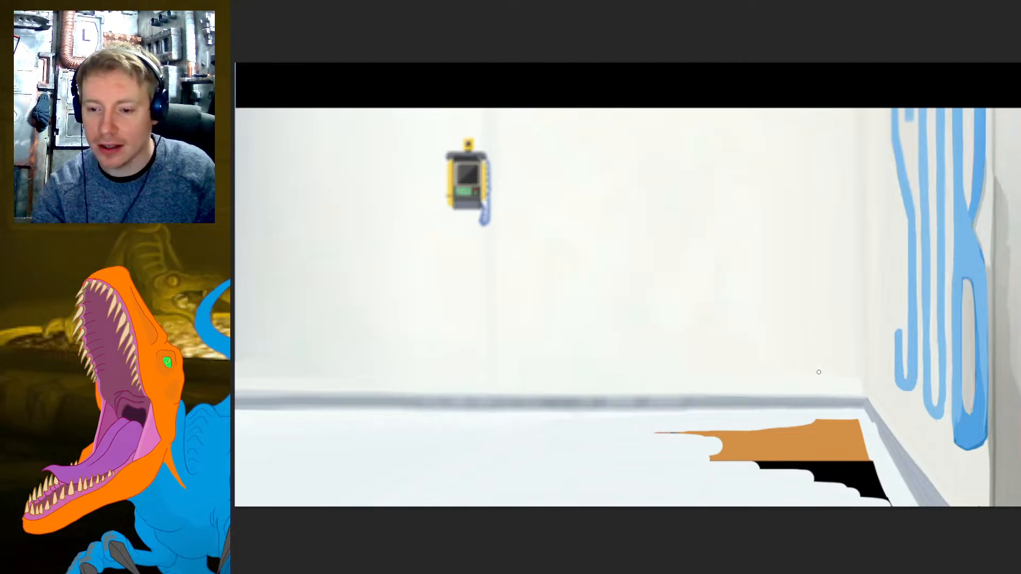
key(ctrl+z)
mouse_move(860, 422)
mouse_down()
mouse_move(886, 481)
mouse_move(860, 420)
mouse_move(867, 437)
mouse_up()
mouse_move(901, 515)
mouse_down()
mouse_move(861, 430)
mouse_move(887, 480)
mouse_move(857, 425)
mouse_move(872, 492)
mouse_move(832, 417)
mouse_move(844, 430)
mouse_up()
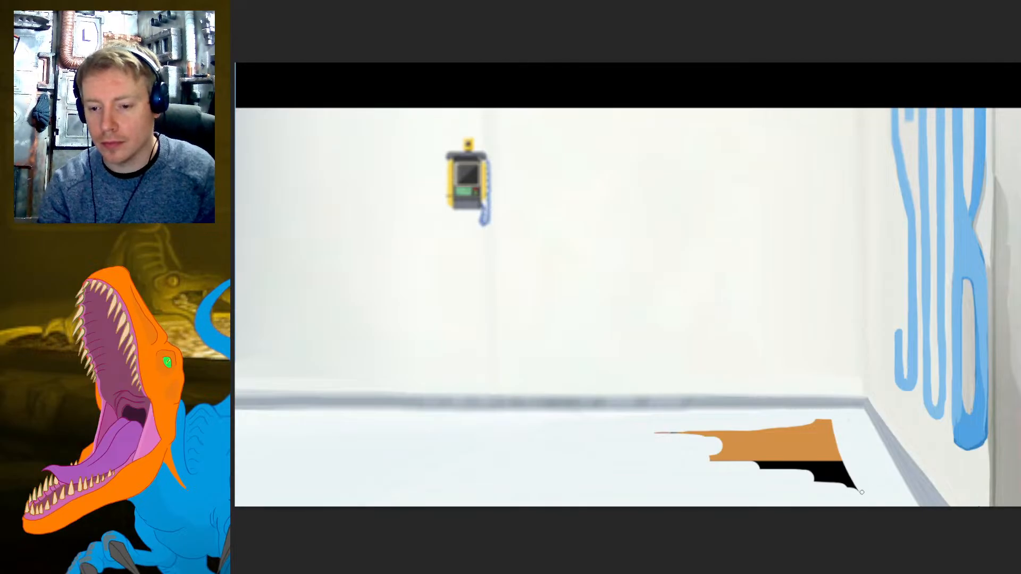
mouse_move(866, 492)
mouse_down()
mouse_move(835, 491)
mouse_move(803, 468)
mouse_move(772, 475)
mouse_move(839, 456)
mouse_move(766, 465)
mouse_up()
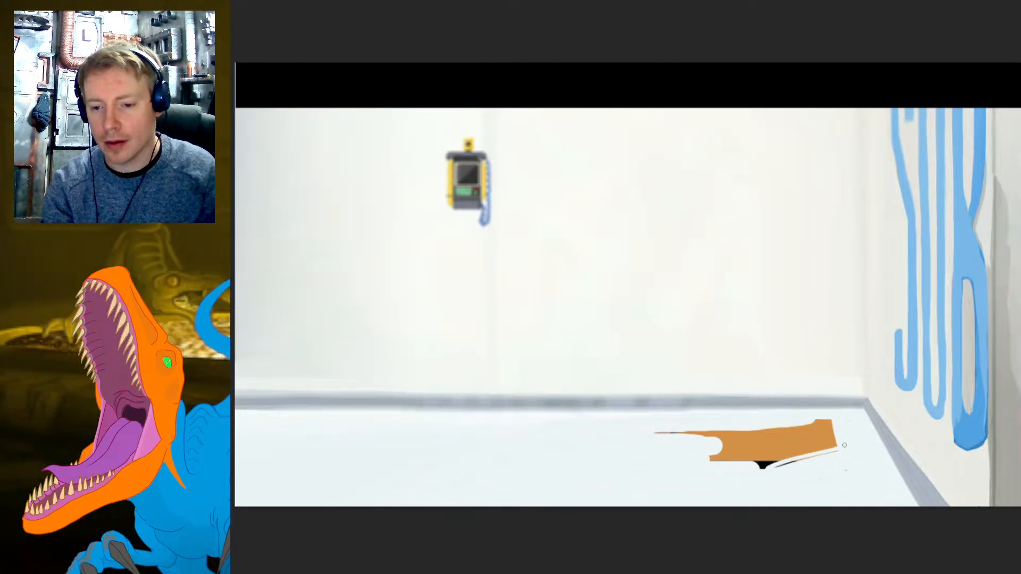
mouse_move(837, 452)
mouse_down()
mouse_move(774, 465)
mouse_move(761, 462)
mouse_move(806, 449)
mouse_move(740, 449)
mouse_up()
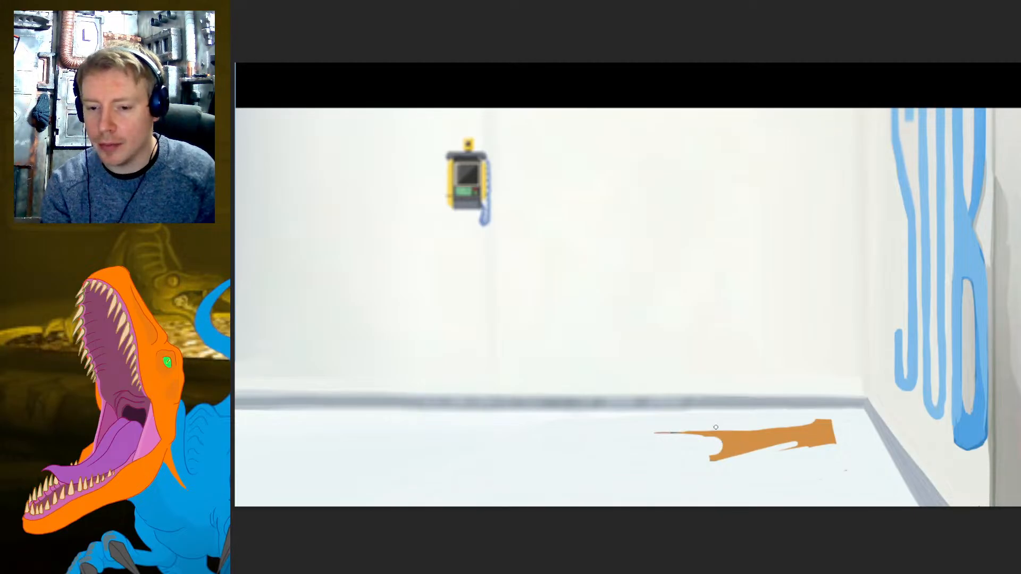
mouse_move(647, 433)
mouse_down()
mouse_move(836, 422)
mouse_move(817, 439)
mouse_move(837, 445)
mouse_move(730, 462)
mouse_move(808, 435)
mouse_move(793, 427)
mouse_move(816, 428)
mouse_move(722, 426)
mouse_up()
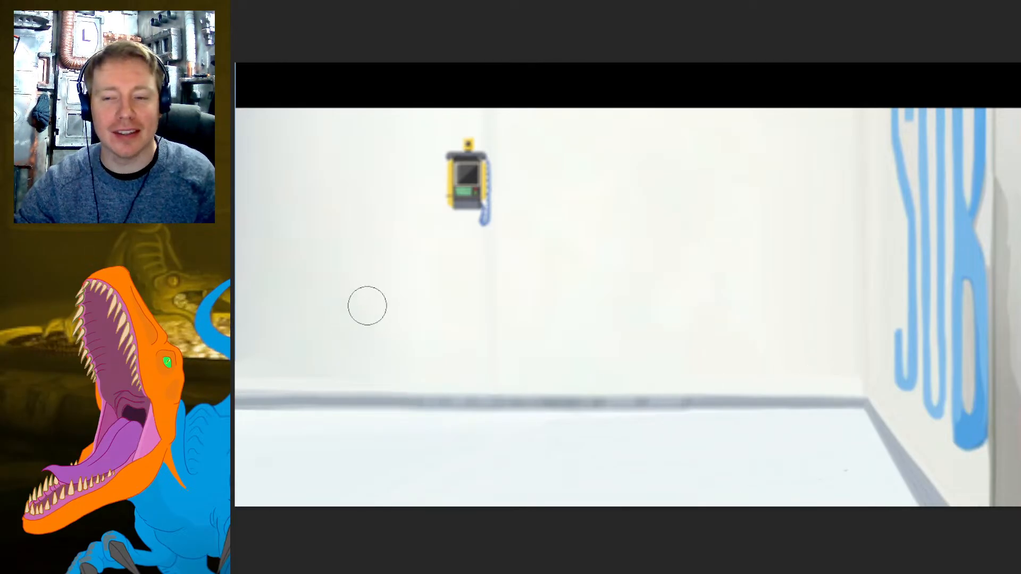
- Scale up and reposition the cleaned background so it fills the canvas and pushes the upper black bar out of frame
key(ctrl+t)
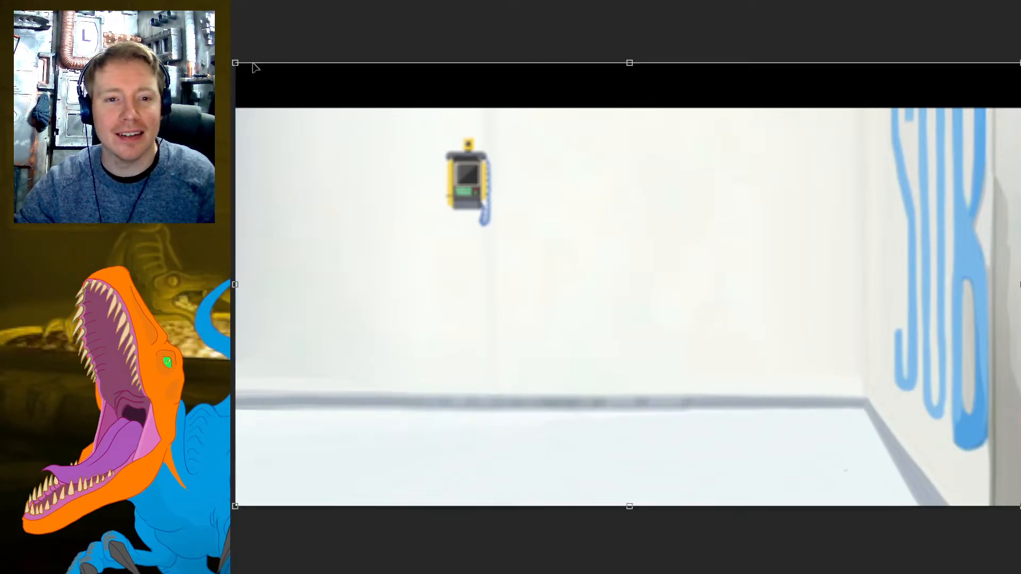
drag(235, 62, 167, 24)
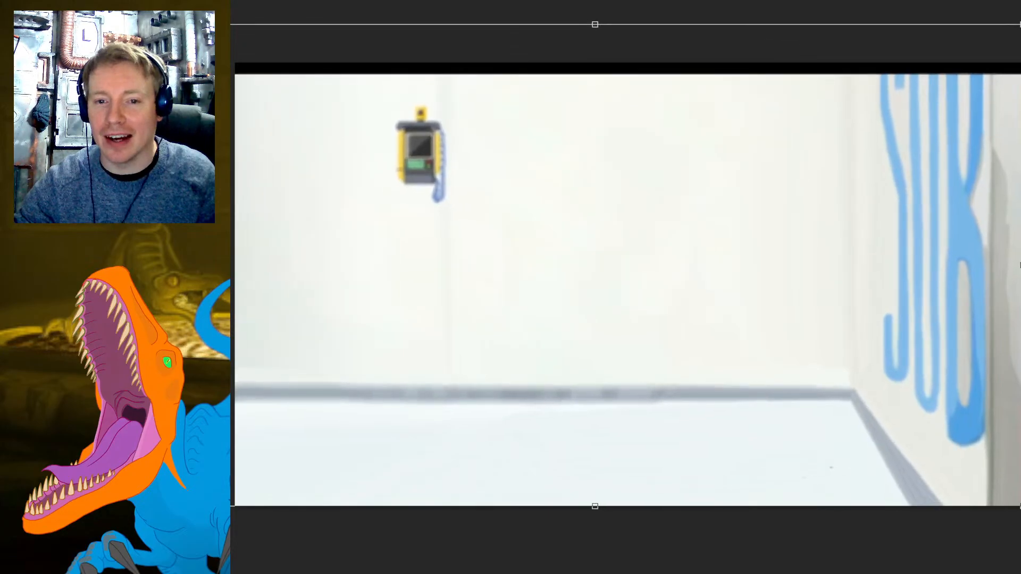
drag(1017, 23, 1020, 9)
mouse_move(945, 159)
mouse_down()
mouse_move(907, 171)
mouse_move(952, 171)
mouse_up()
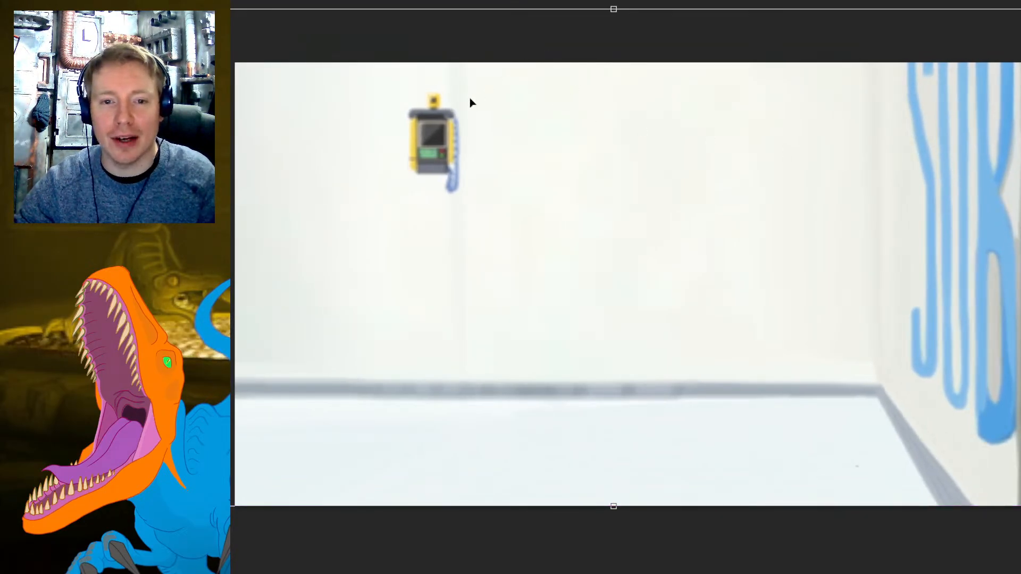
key(Return)
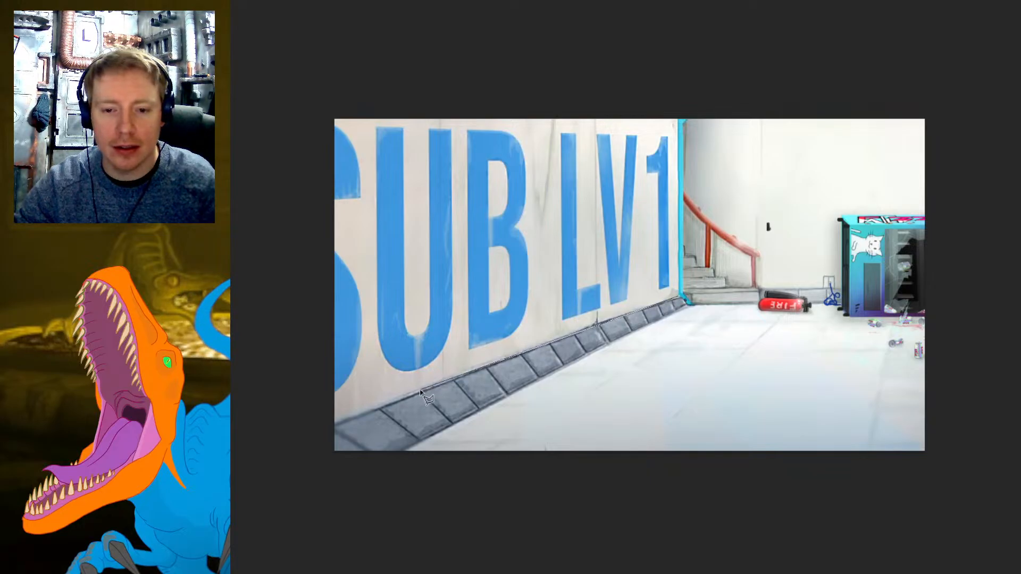
- Select the tiled baseboard below the SUB LV 1 lettering with the Polygonal Lasso and copy it into the background plate
click(298, 438)
click(358, 473)
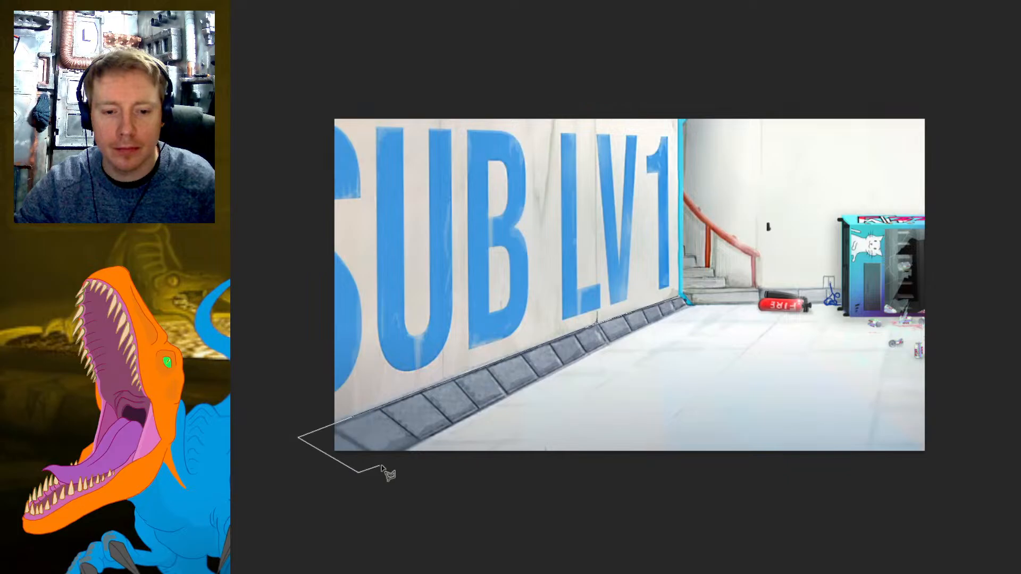
click(407, 452)
click(611, 351)
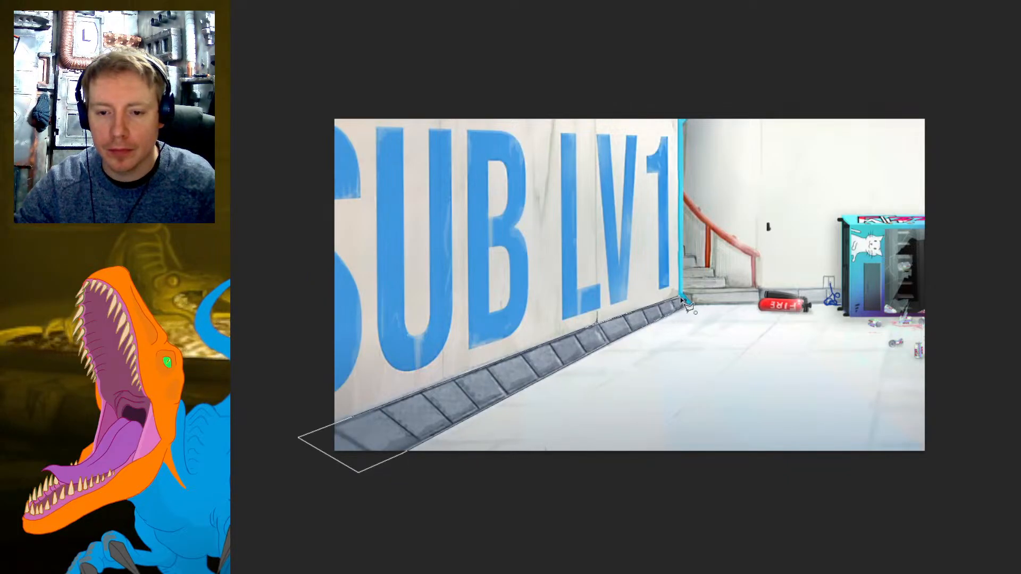
click(685, 306)
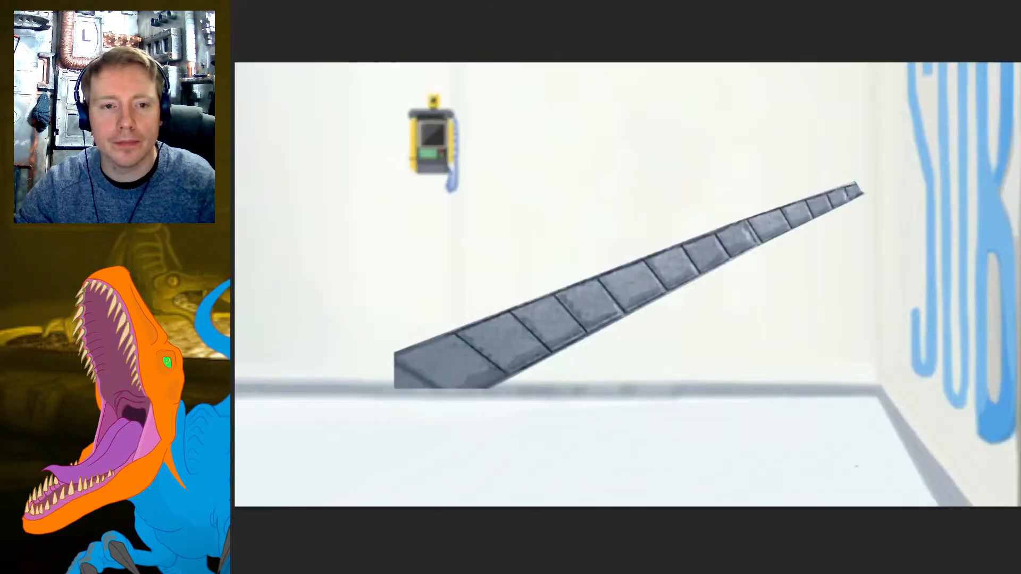
- Flip the pasted tiled baseboard horizontally and distort it to fit over the diagonal baseboard under the blue lettering
key(ctrl+t)
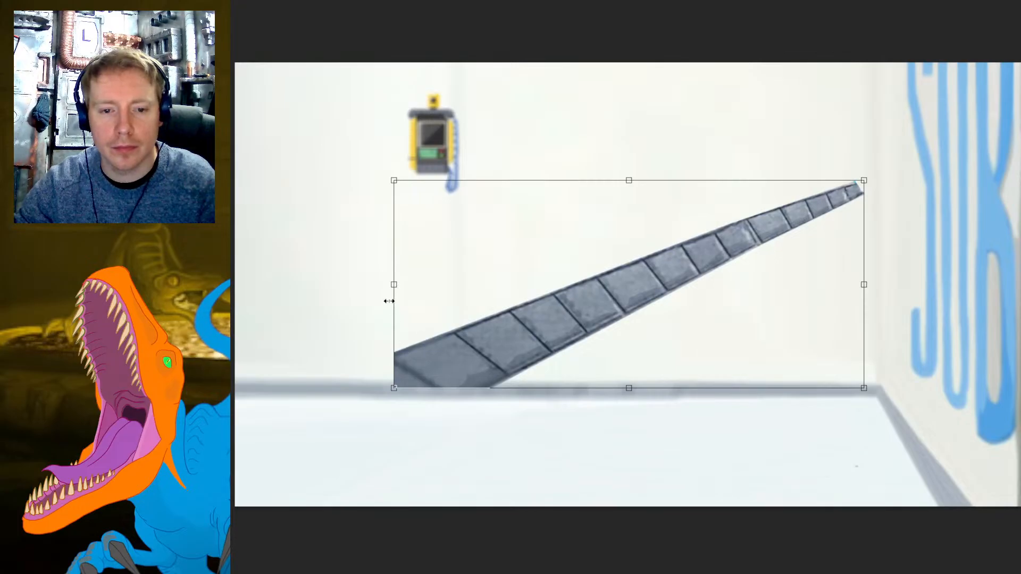
drag(391, 287, 899, 371)
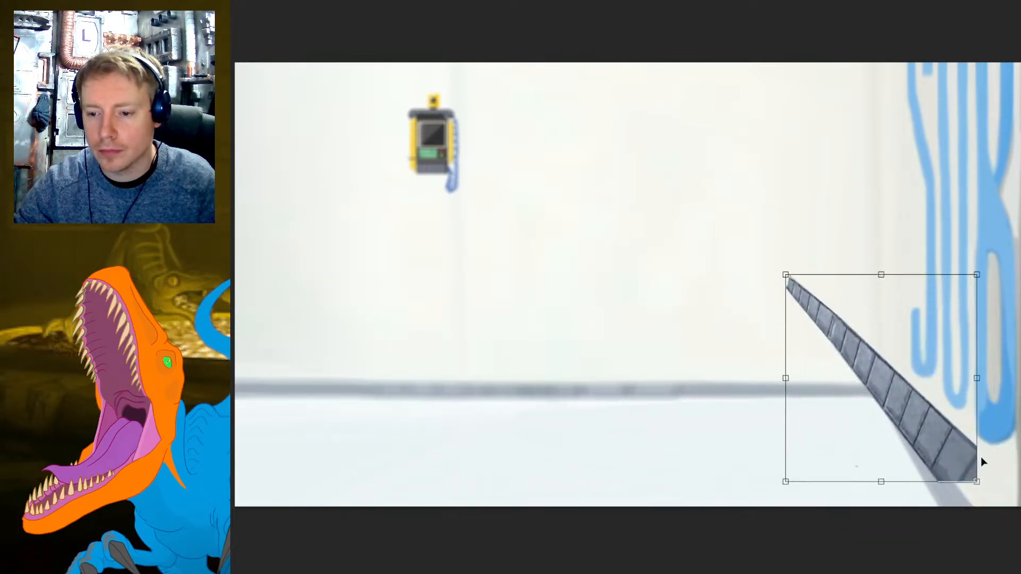
drag(986, 405, 984, 461)
drag(848, 383, 932, 491)
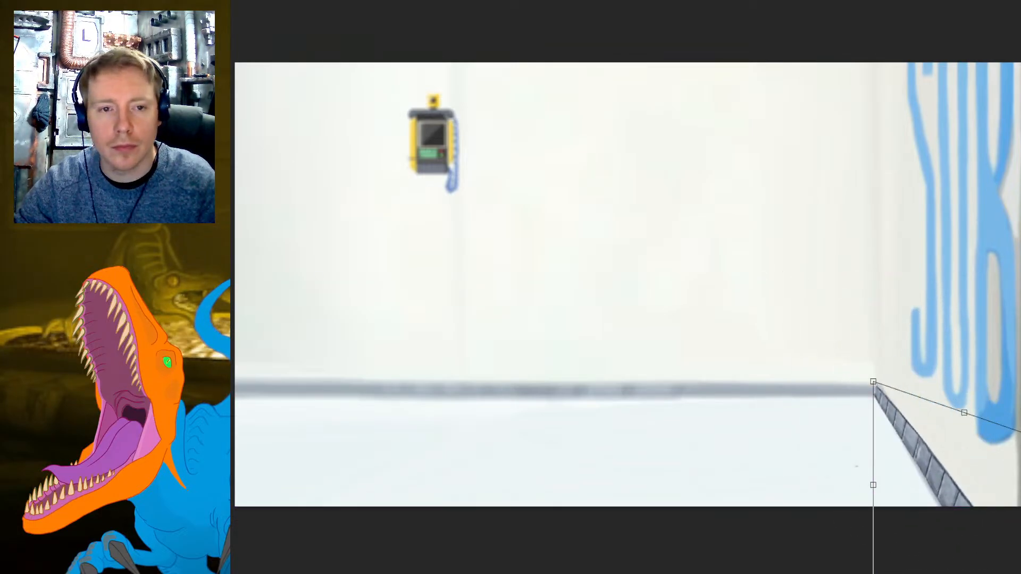
key(Return)
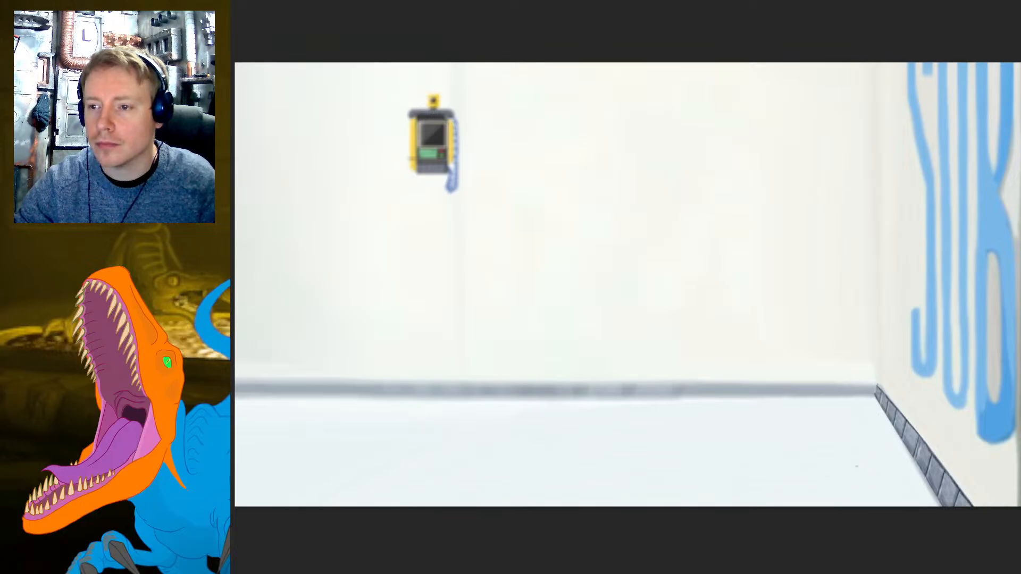
- Duplicate the diagonal tiled baseboard strip onto the back wall and distort the copy until it lies nearly horizontal
key(ctrl+t)
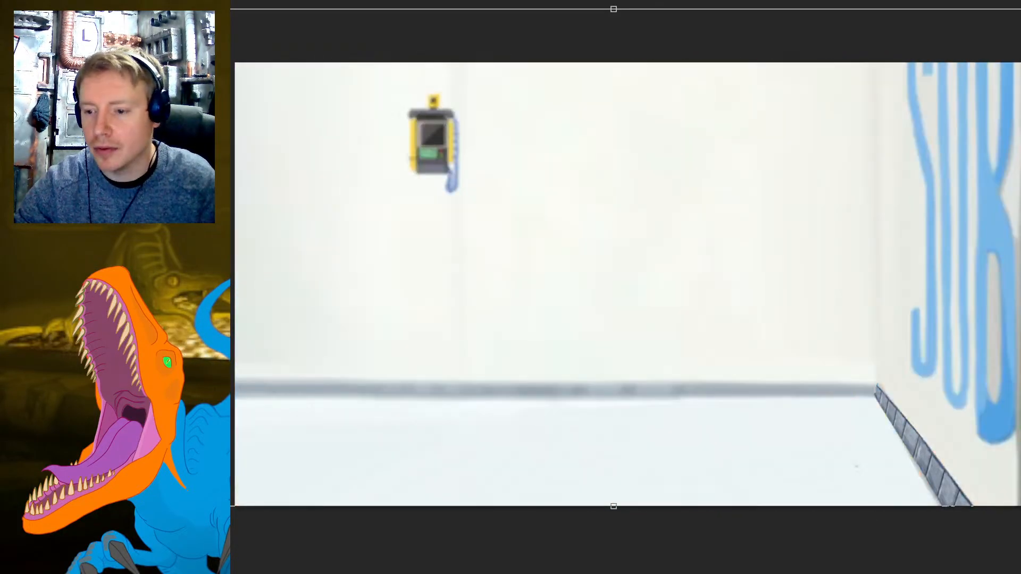
drag(931, 488, 593, 255)
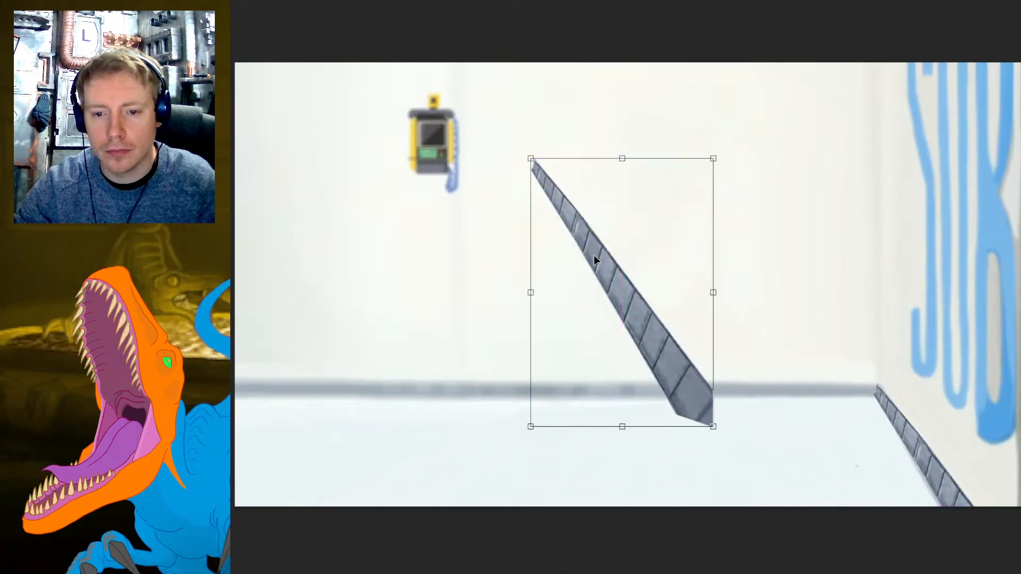
drag(713, 427, 750, 214)
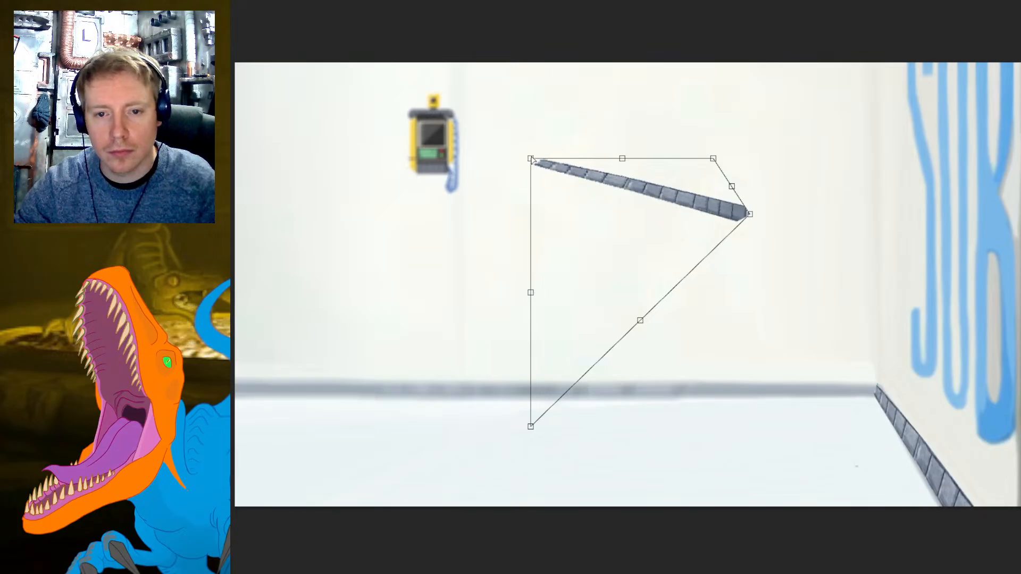
drag(531, 159, 508, 181)
mouse_move(617, 168)
mouse_down()
mouse_move(580, 145)
mouse_move(601, 159)
mouse_move(648, 164)
mouse_move(627, 154)
mouse_up()
key(Return)
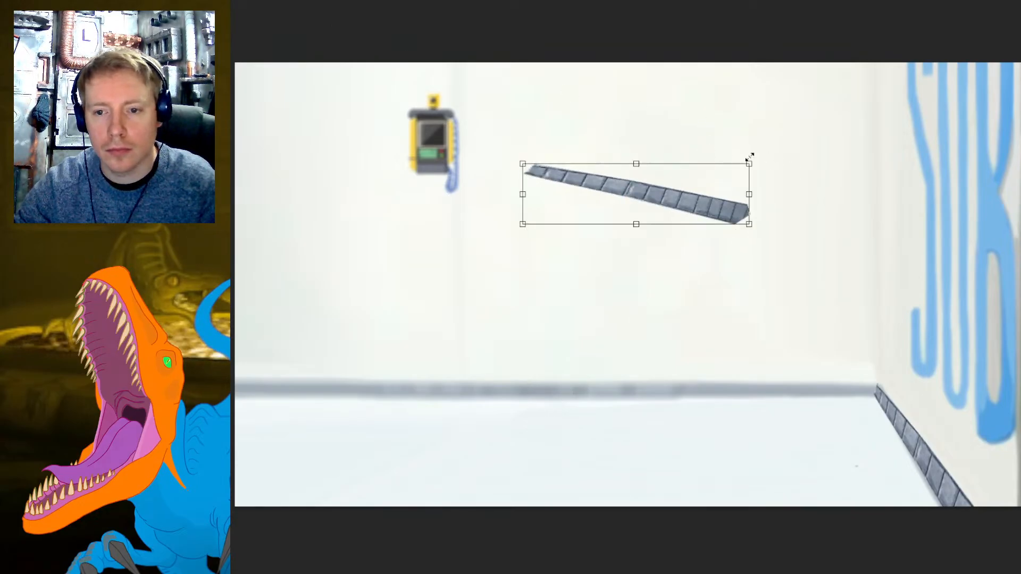
- Flatten the copied tile strip and place it over the blurry back-wall baseboard so that it meets the room corner
drag(739, 120, 740, 162)
drag(729, 206, 850, 398)
drag(898, 346, 865, 350)
key(Return)
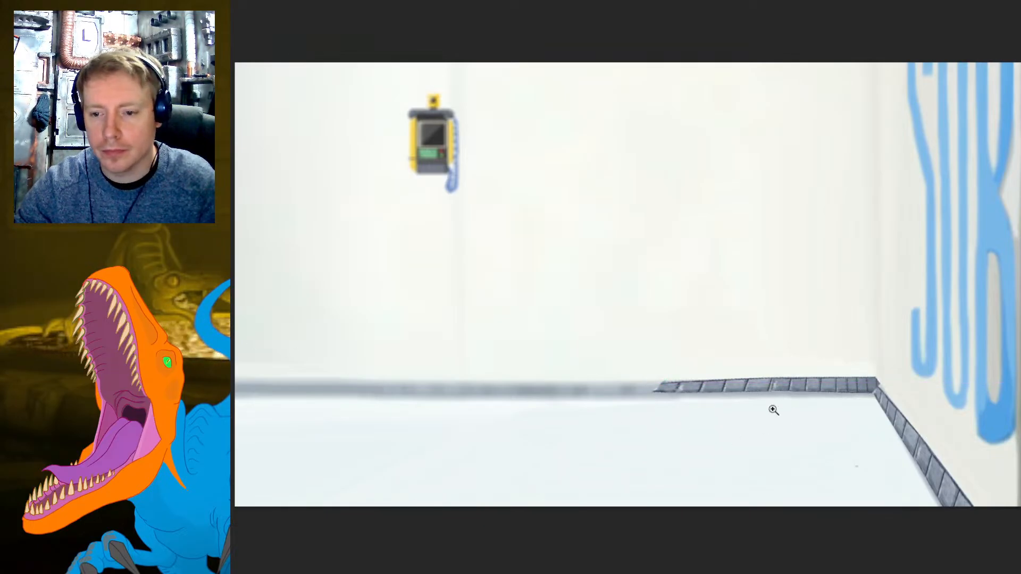
- Lower the back-wall tile strip slightly and distort its far end upward to match the height of the blurred baseboard
scroll(798, 420, up, 3)
key(ctrl+t)
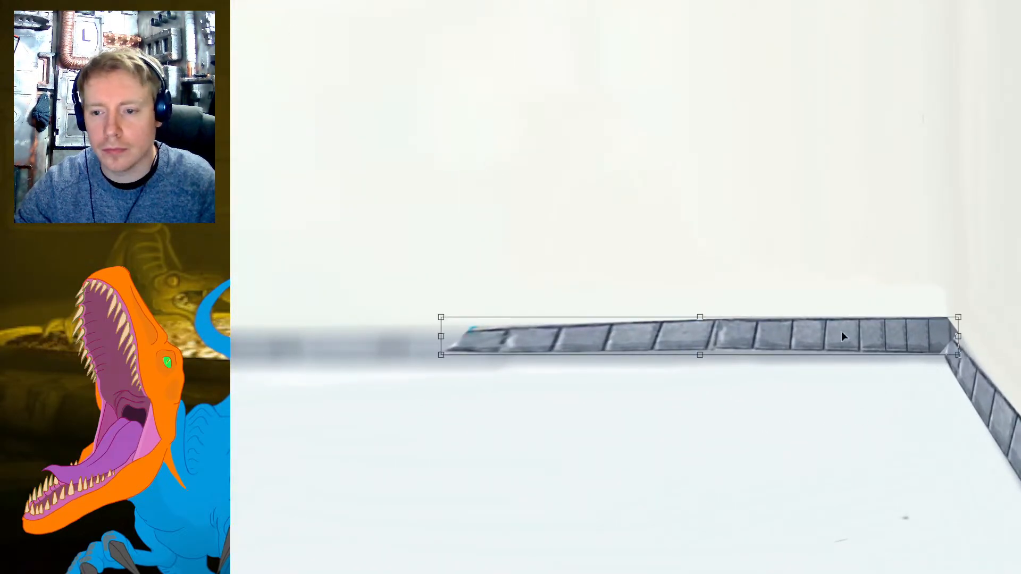
drag(841, 332, 840, 345)
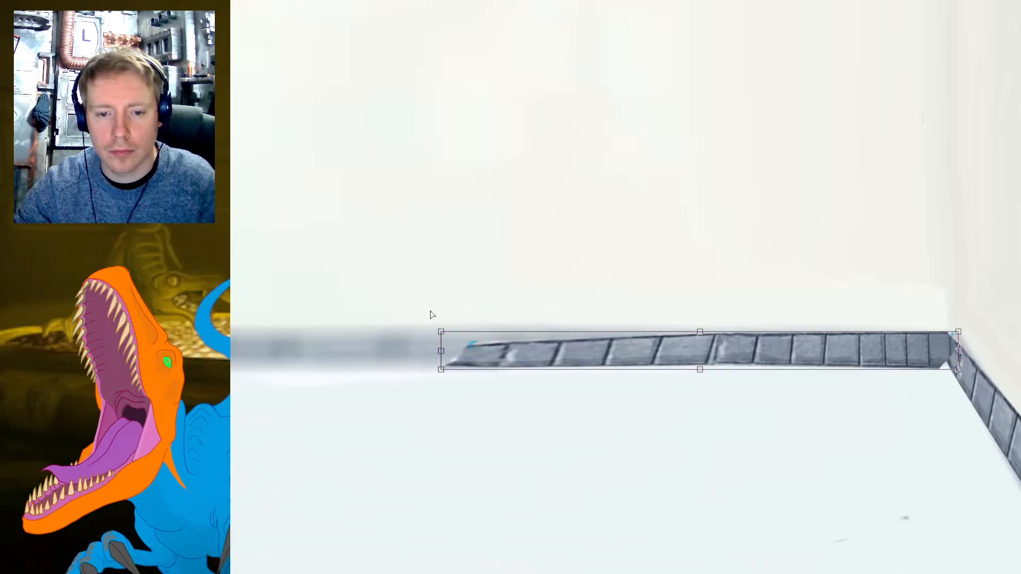
drag(441, 332, 421, 318)
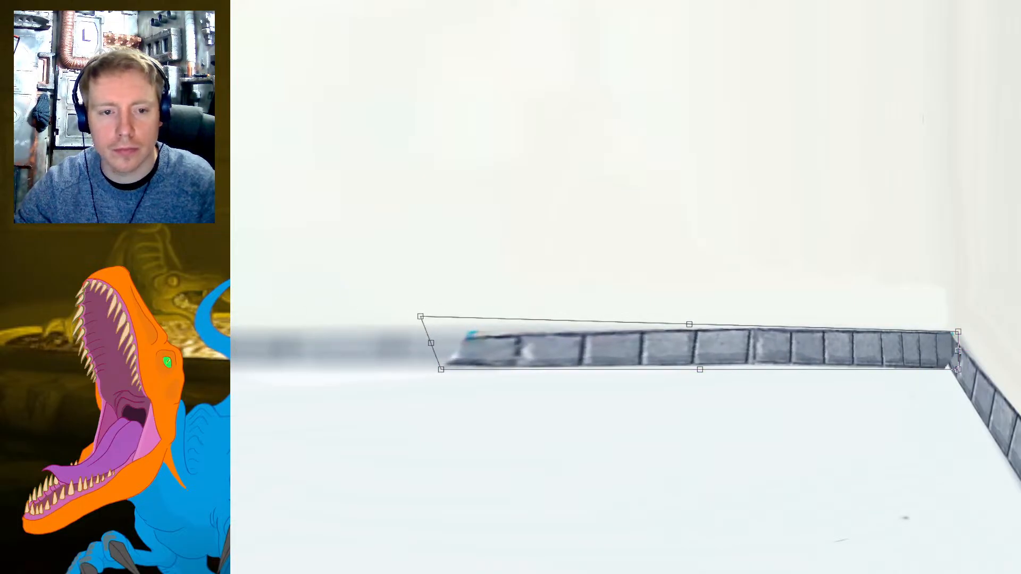
key(Return)
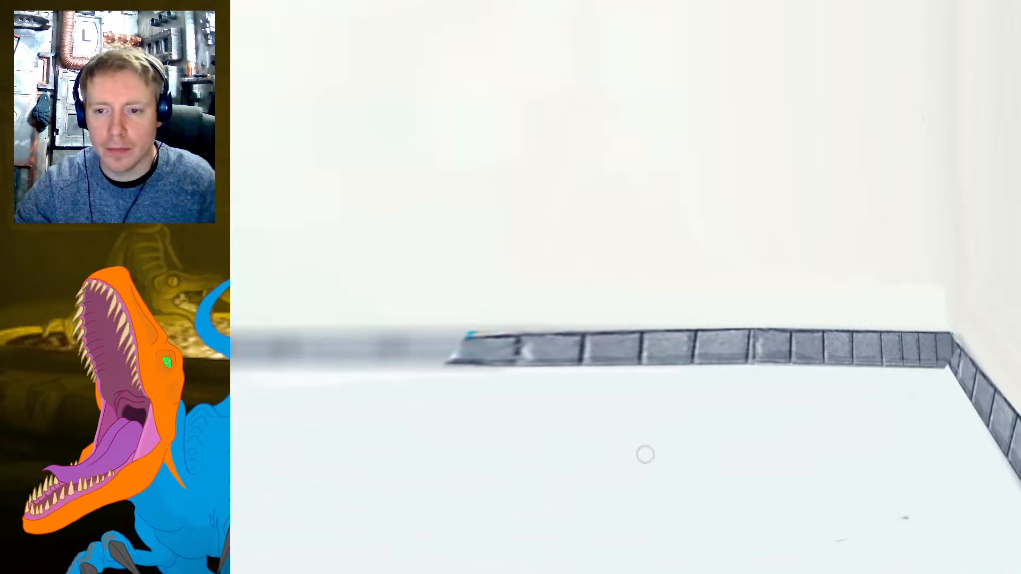
- Erase the uneven lower and upper edges of the back-wall tile strip and square off its slanted end away from the corner
drag(920, 370, 431, 369)
drag(472, 326, 747, 329)
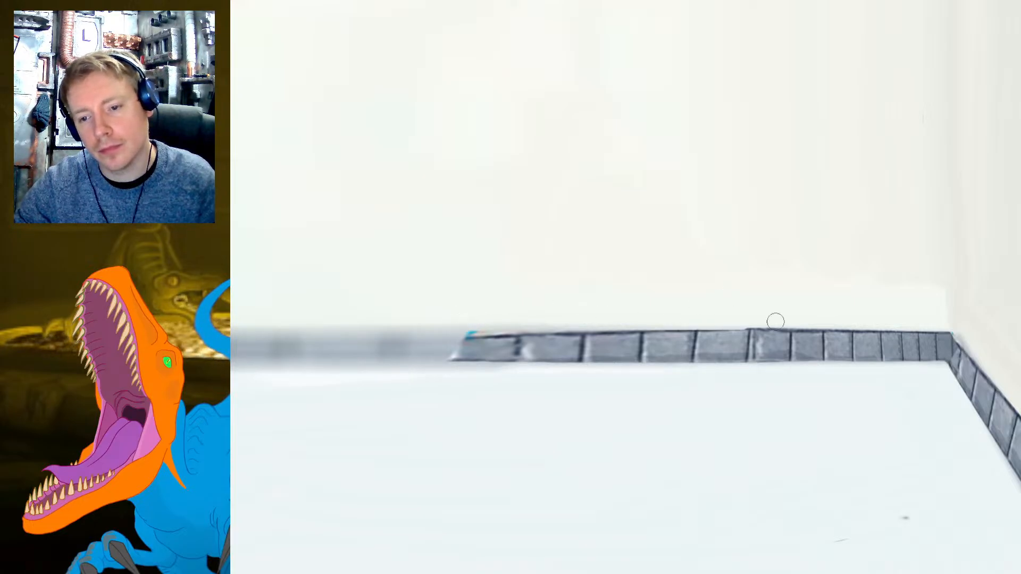
drag(463, 335, 745, 334)
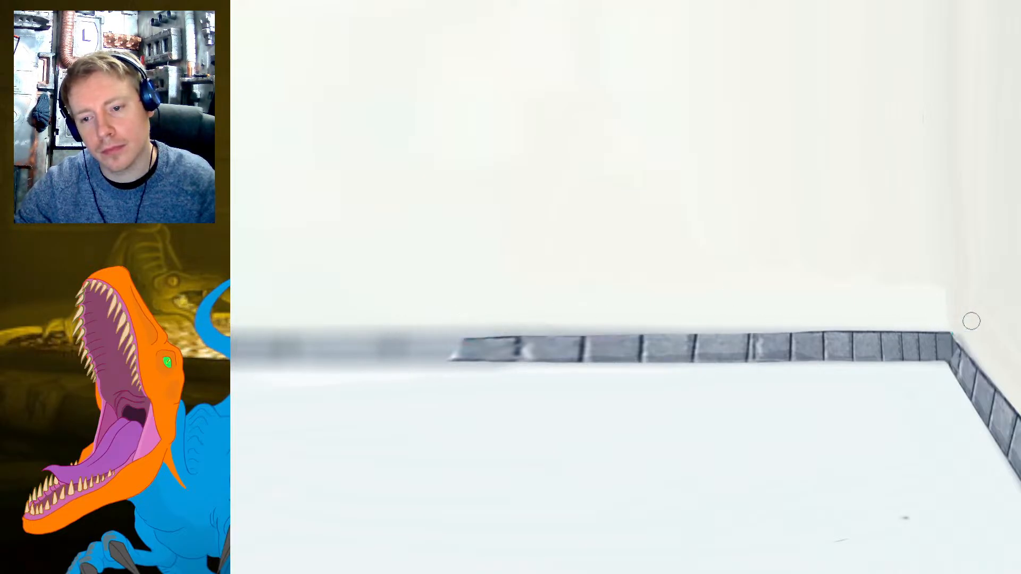
mouse_move(681, 328)
mouse_down()
mouse_move(843, 325)
mouse_move(626, 330)
mouse_up()
drag(797, 323, 962, 324)
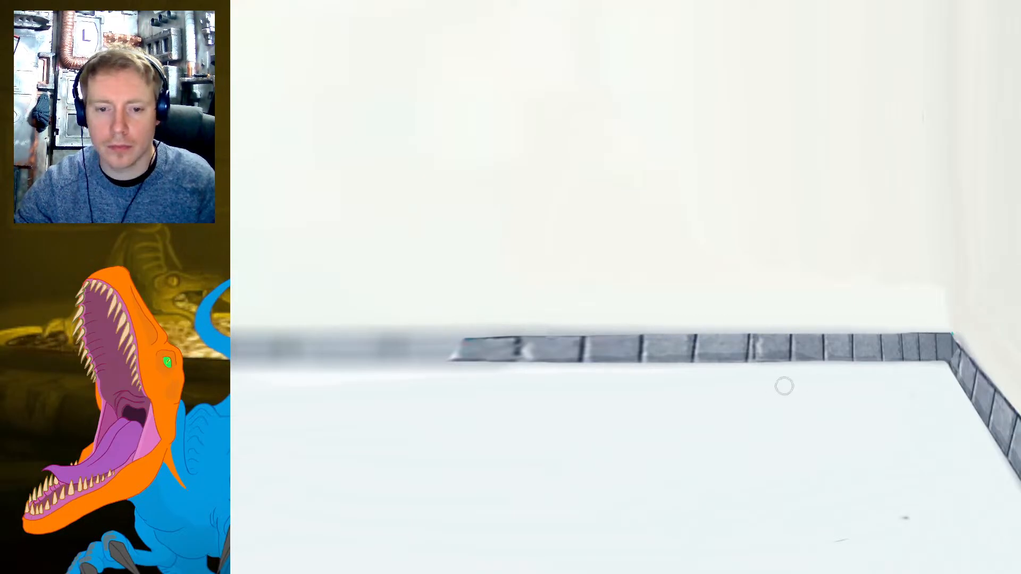
drag(474, 346, 457, 375)
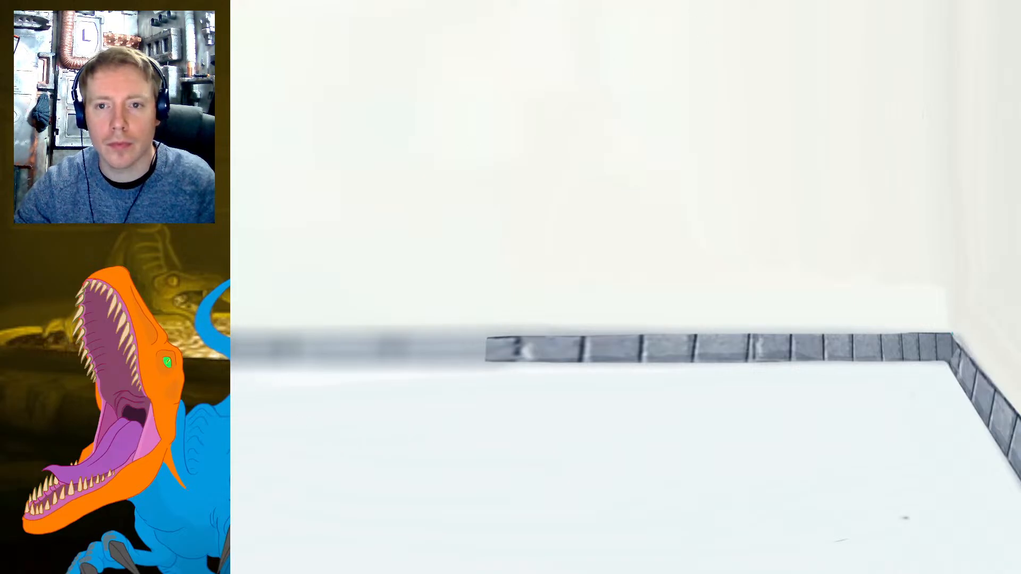
- Duplicate the trimmed tile strip along the back-wall baseboard and distort the copy so its end joins the first strip
key(ctrl+0)
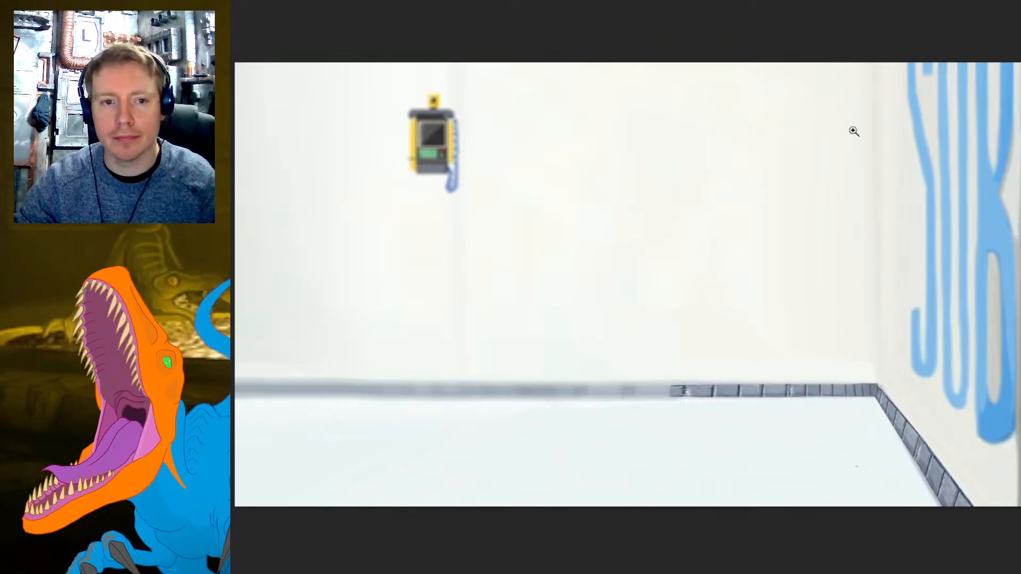
click(776, 395)
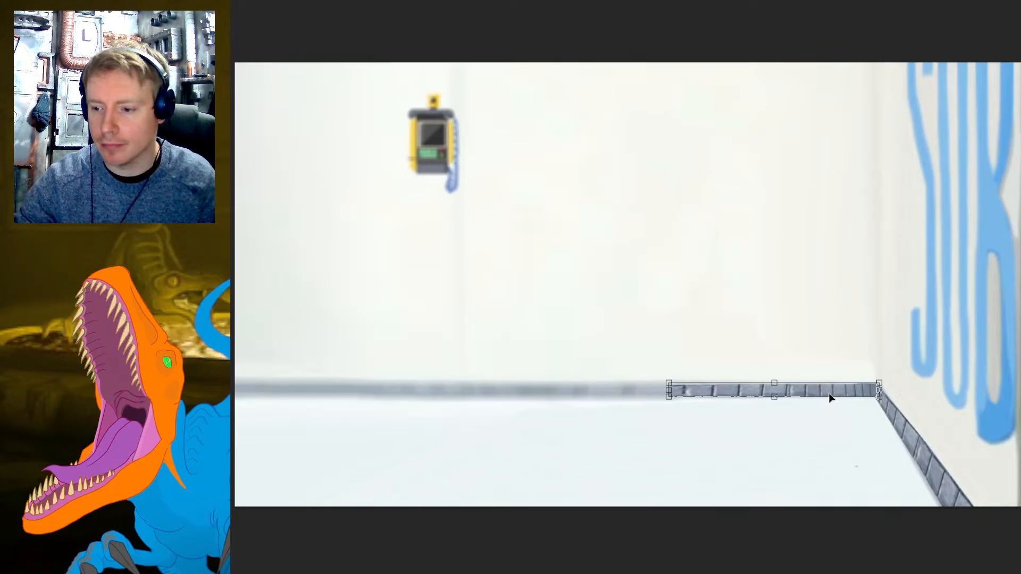
drag(823, 397, 635, 396)
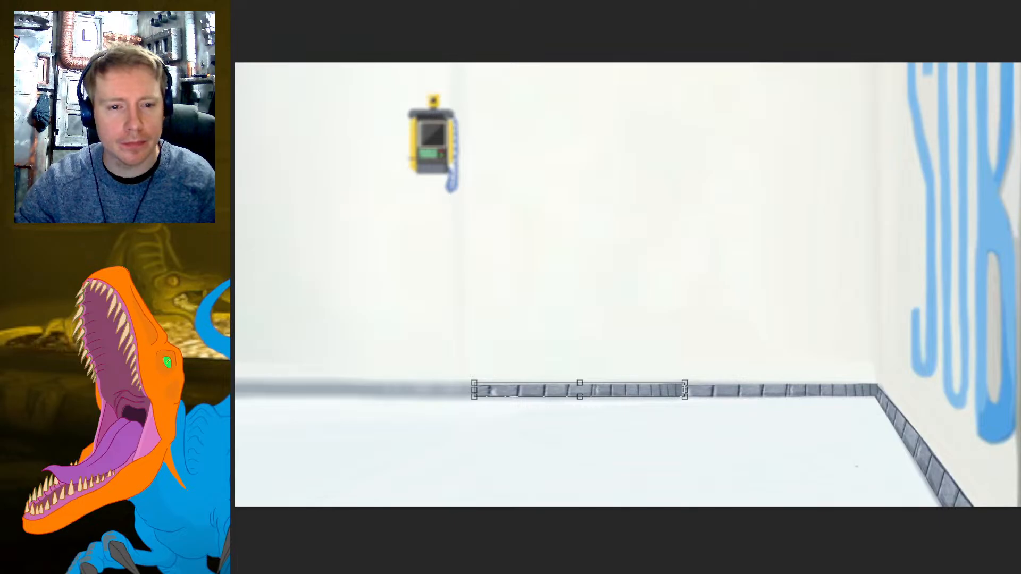
click(276, 213)
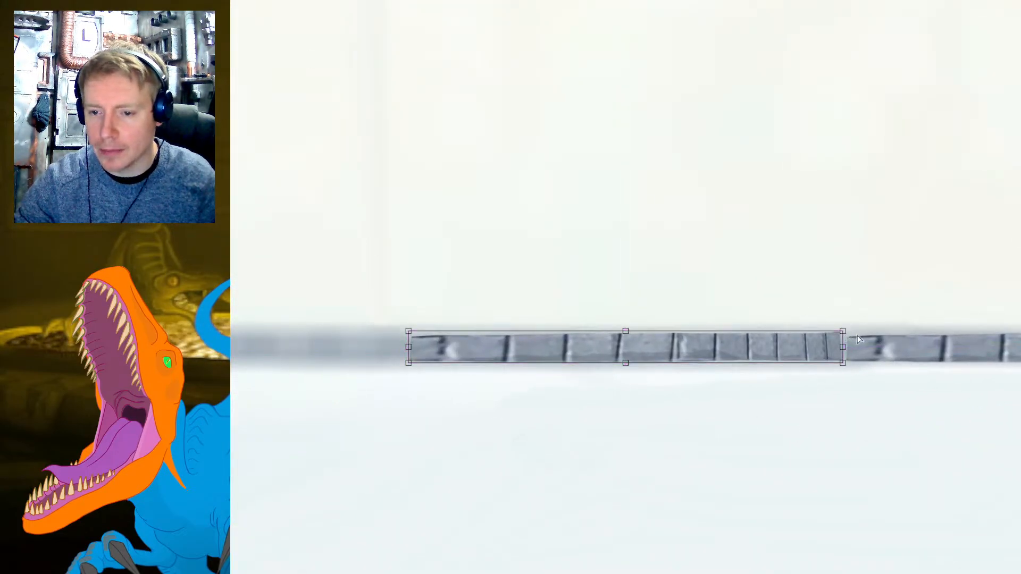
drag(843, 334, 853, 368)
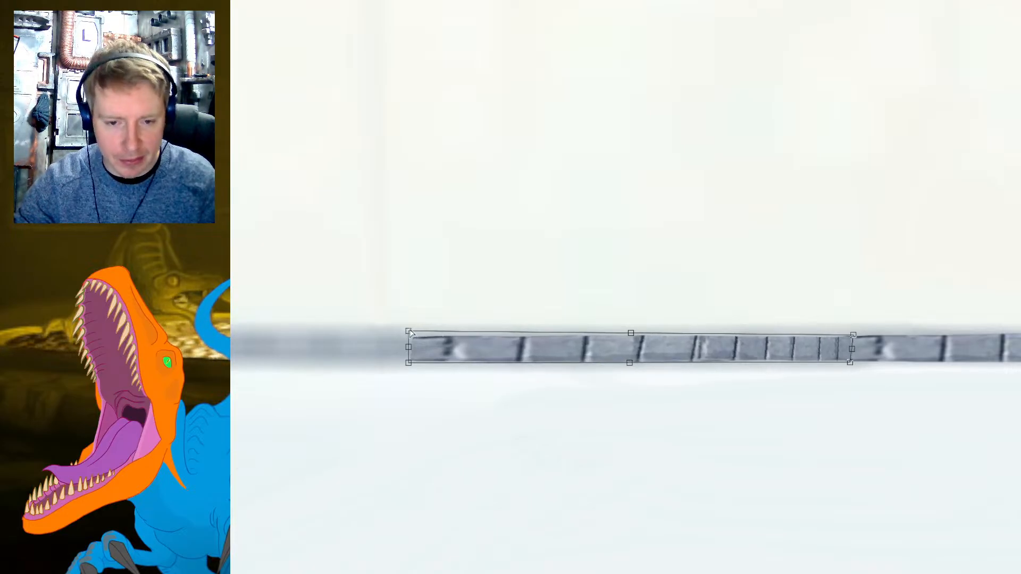
key(Return)
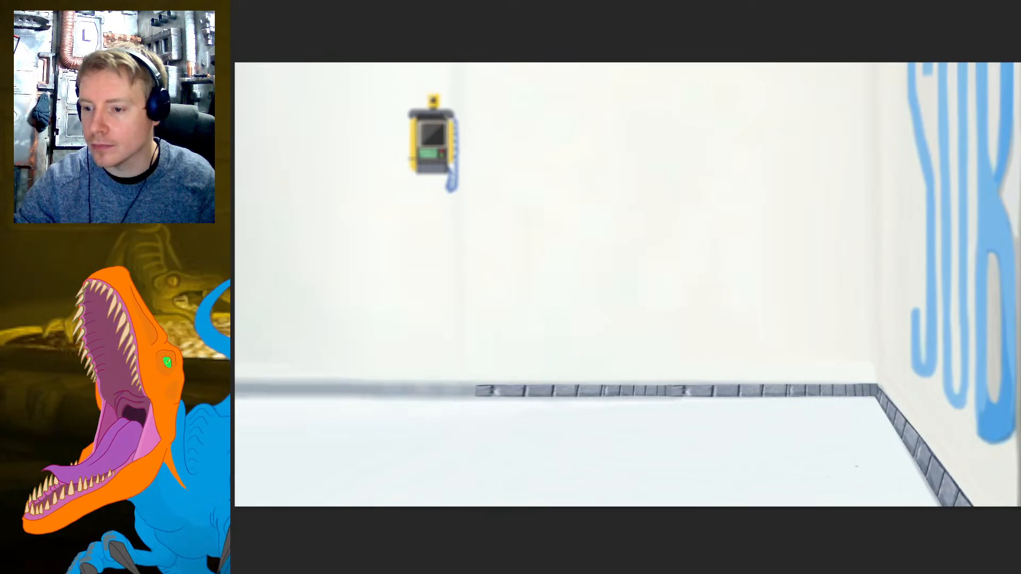
- Combine the two back-wall tile strips, duplicate them, and fit the copy over the remaining blurred baseboard up to the canvas edge
key(ctrl+t)
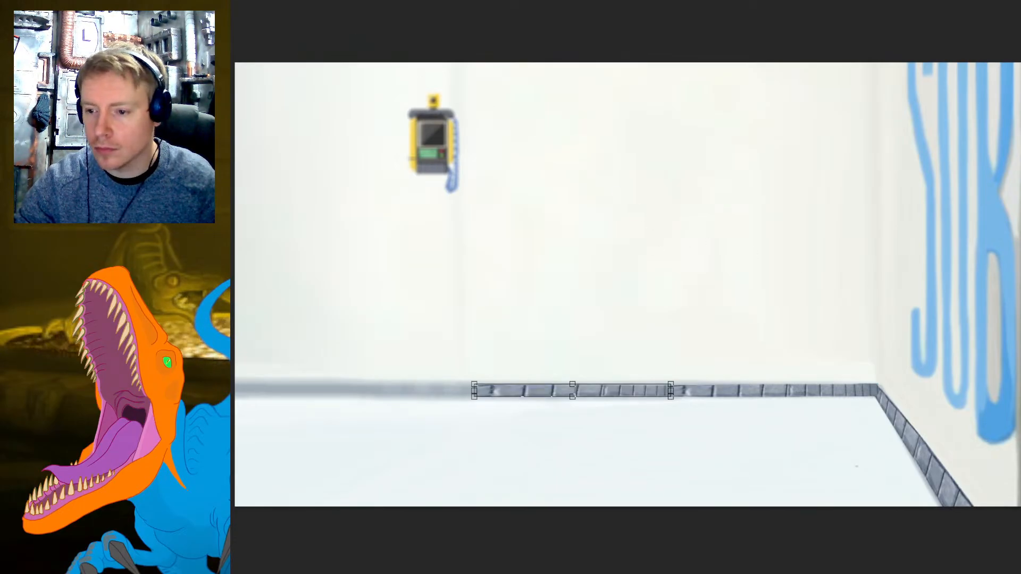
drag(670, 391, 878, 390)
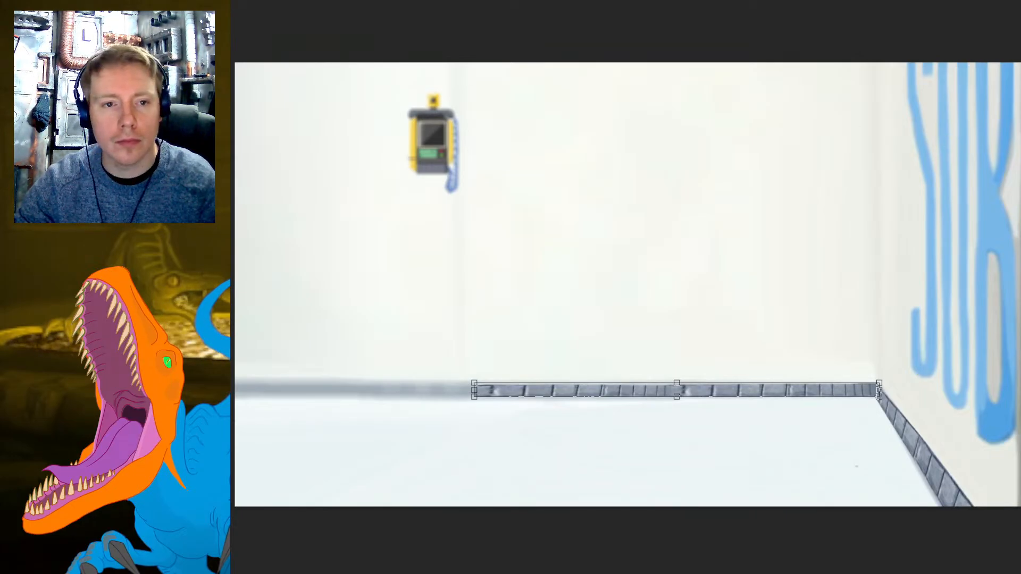
key(Return)
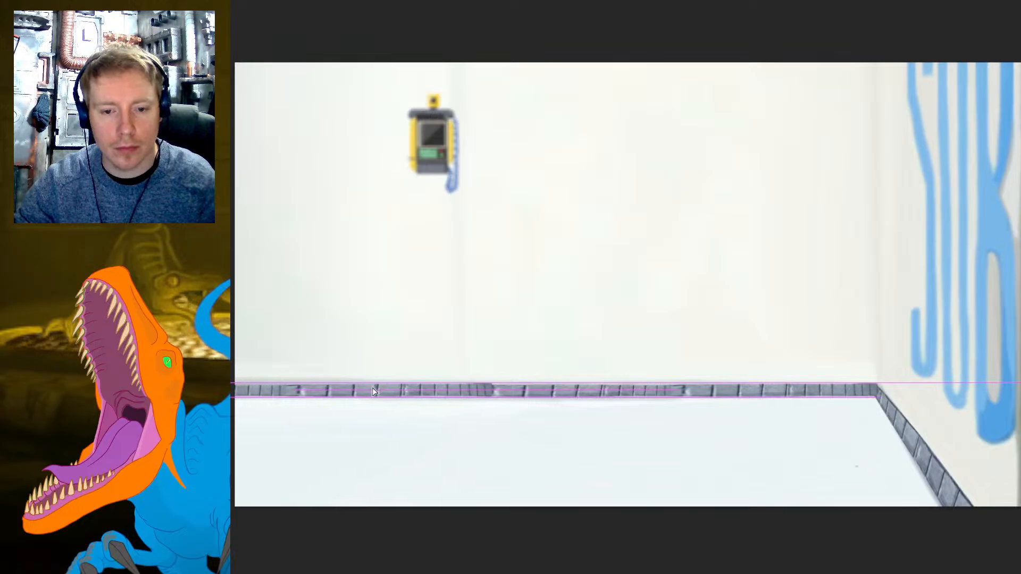
drag(751, 394, 613, 279)
drag(336, 279, 741, 277)
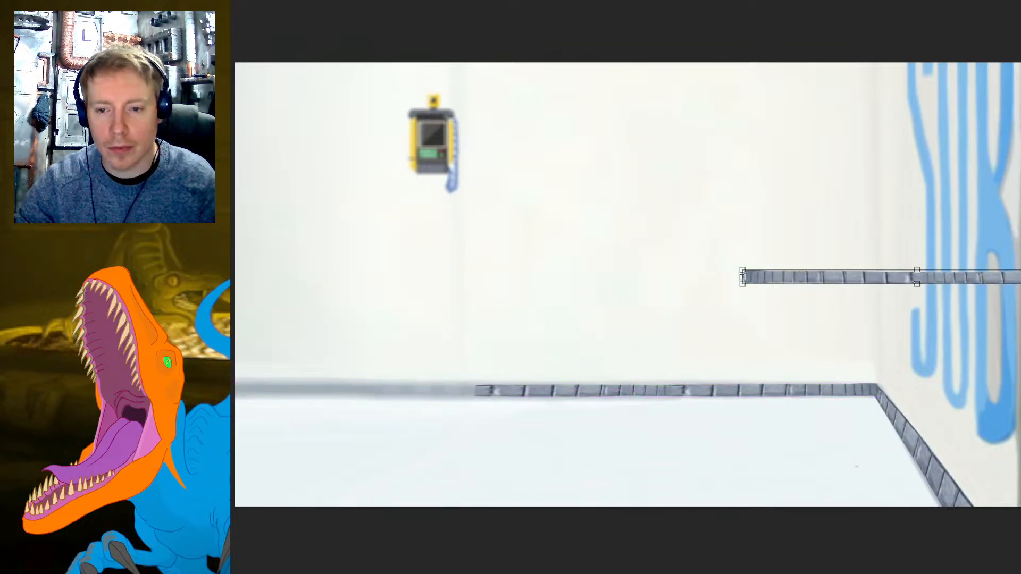
drag(967, 275, 379, 396)
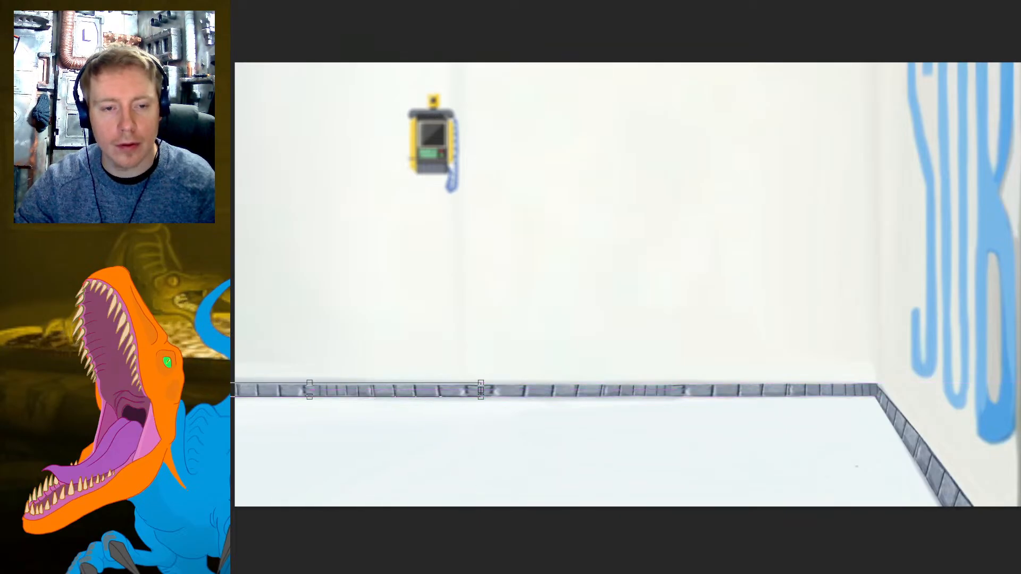
key(Return)
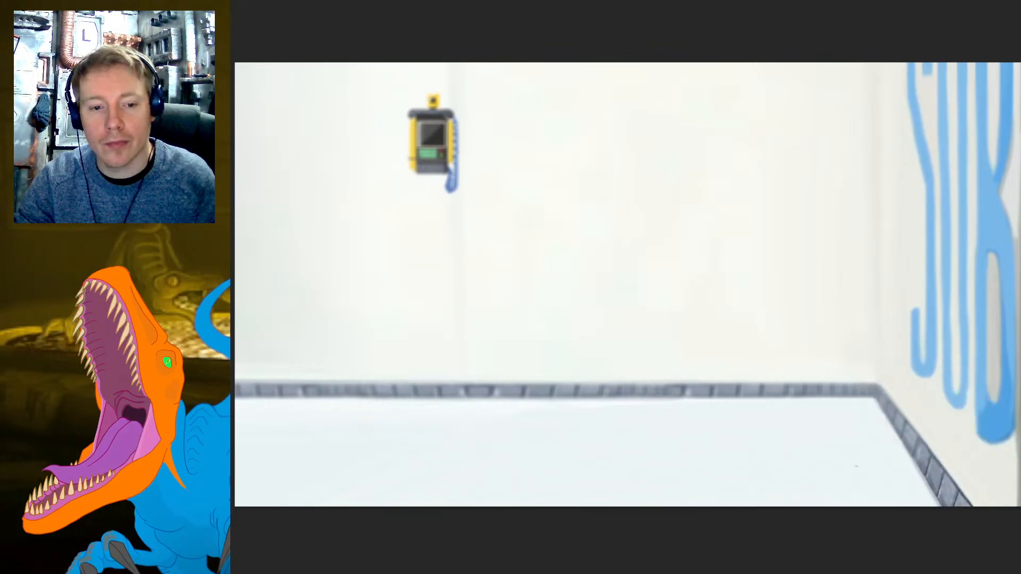
- Touch up the upper end of the narrow opening inside the large blue letter on the side wall
scroll(1010, 308, up, 3)
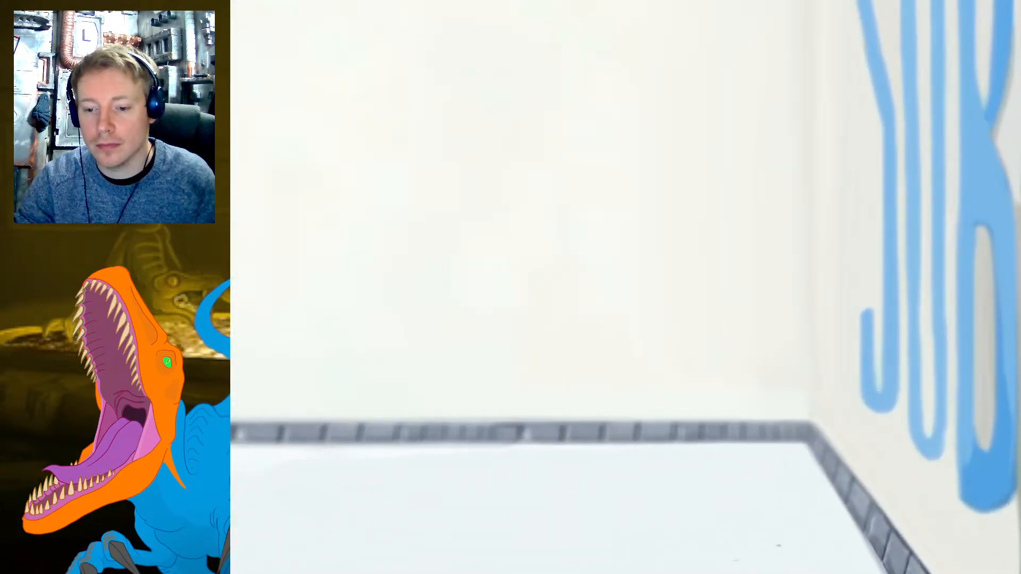
scroll(627, 287, right, 3)
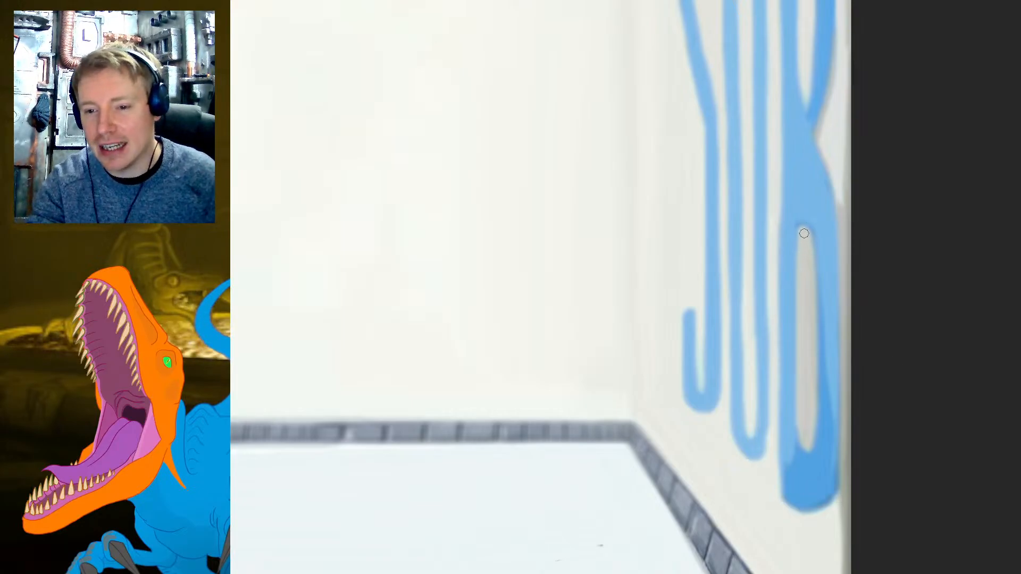
drag(804, 233, 808, 436)
key(ctrl+z)
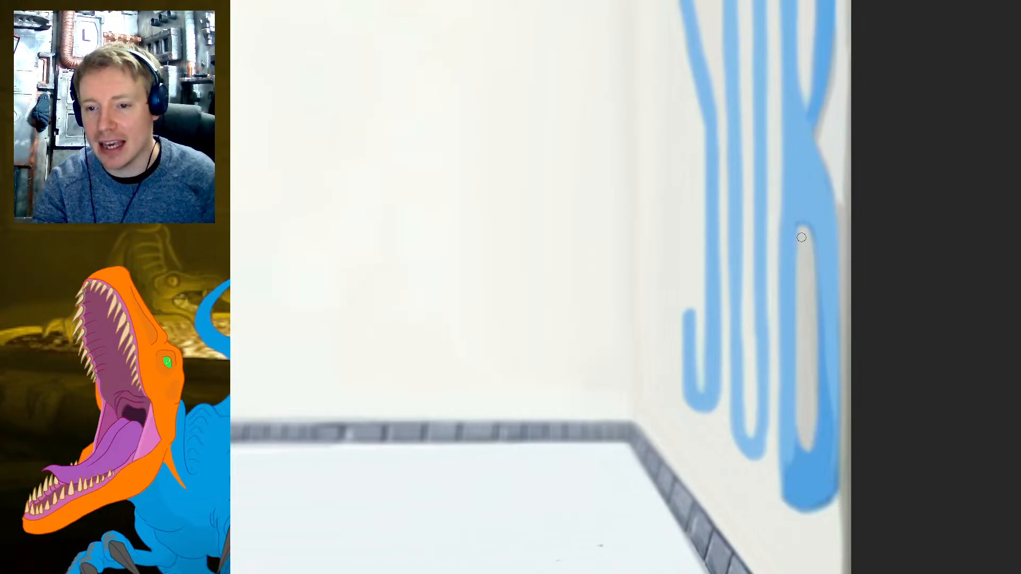
mouse_move(801, 230)
mouse_down()
mouse_move(808, 445)
mouse_move(805, 238)
mouse_up()
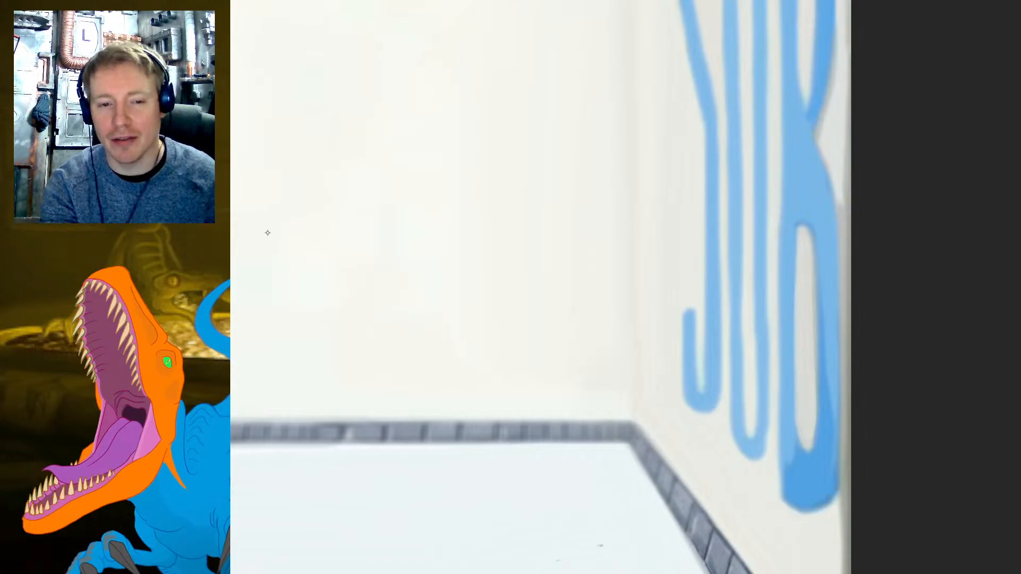
drag(794, 228, 797, 434)
key(ctrl+z)
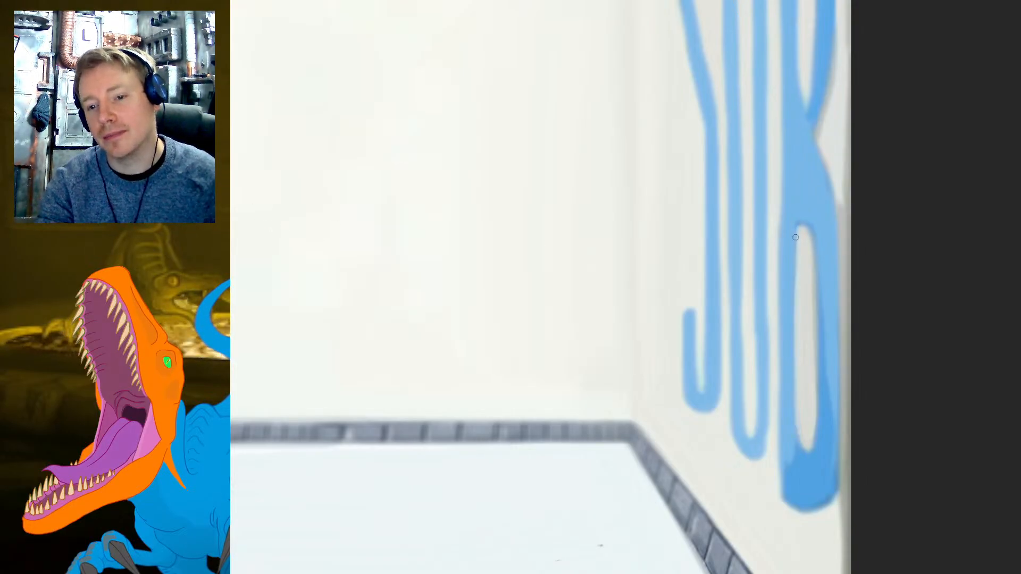
drag(795, 226, 797, 432)
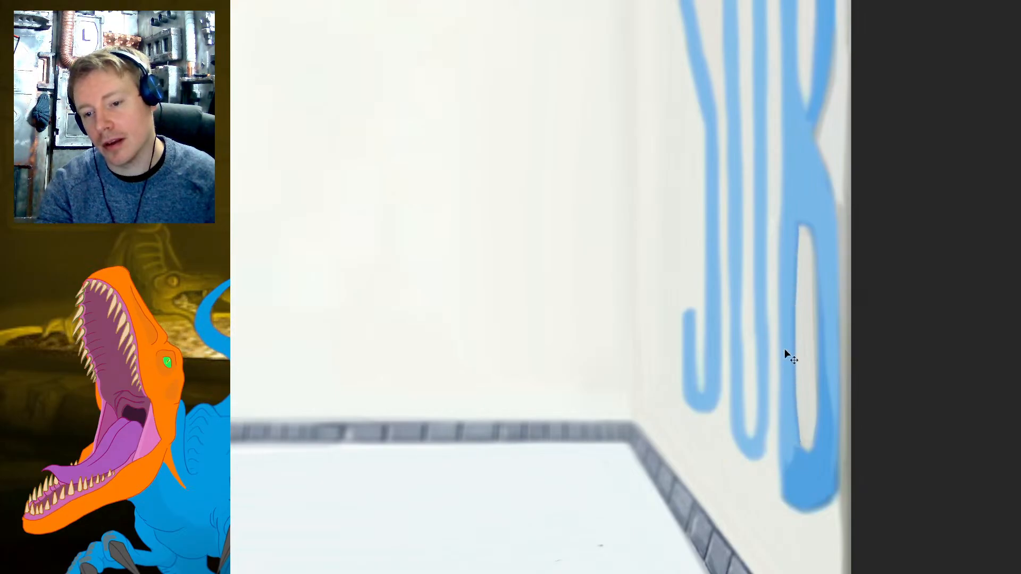
key(ctrl+z)
- Paint crisp blue edges along the inner side, lower end and upper corner of the large letter's narrow opening
drag(795, 224, 801, 448)
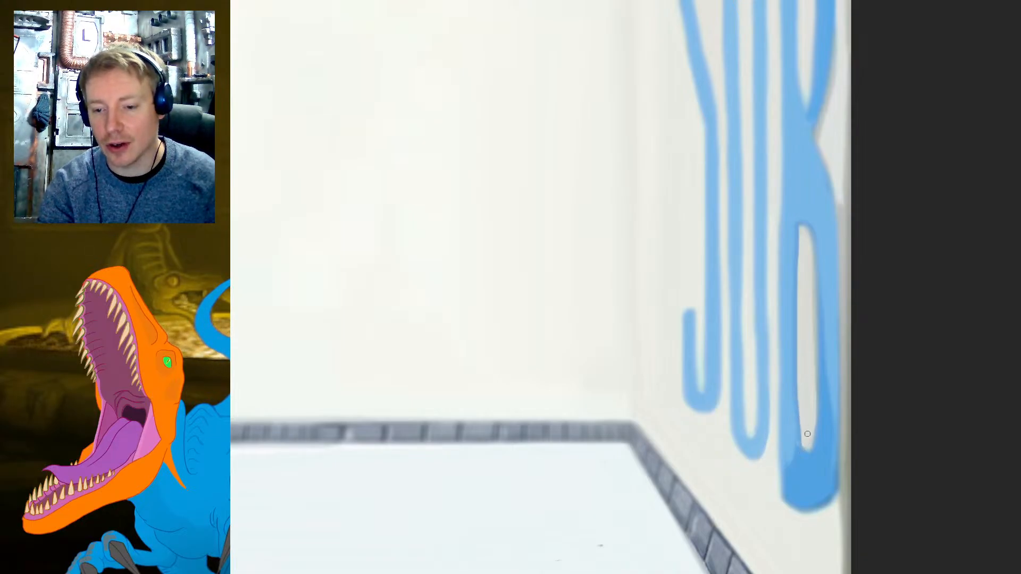
drag(820, 427, 815, 446)
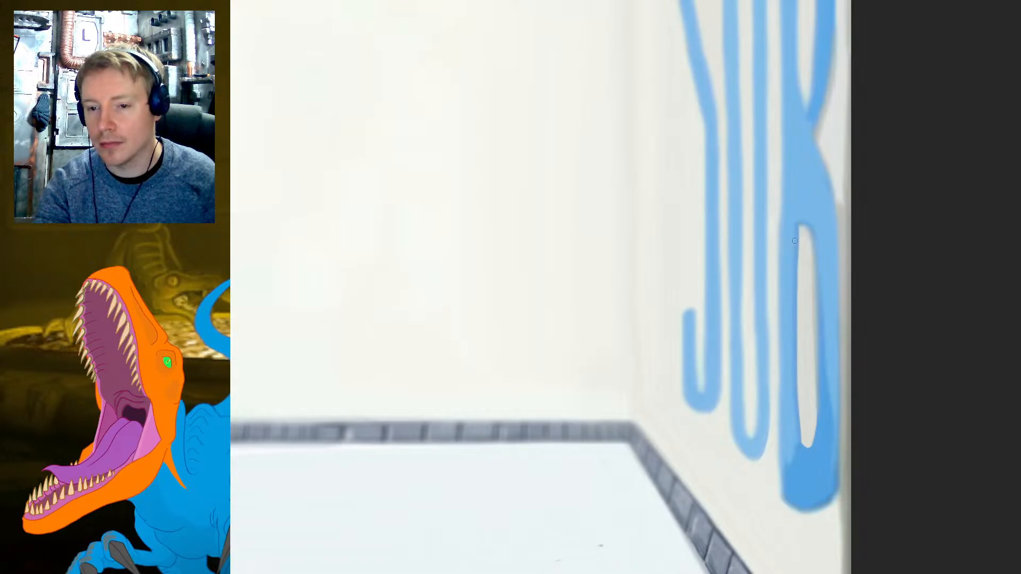
drag(797, 263, 797, 229)
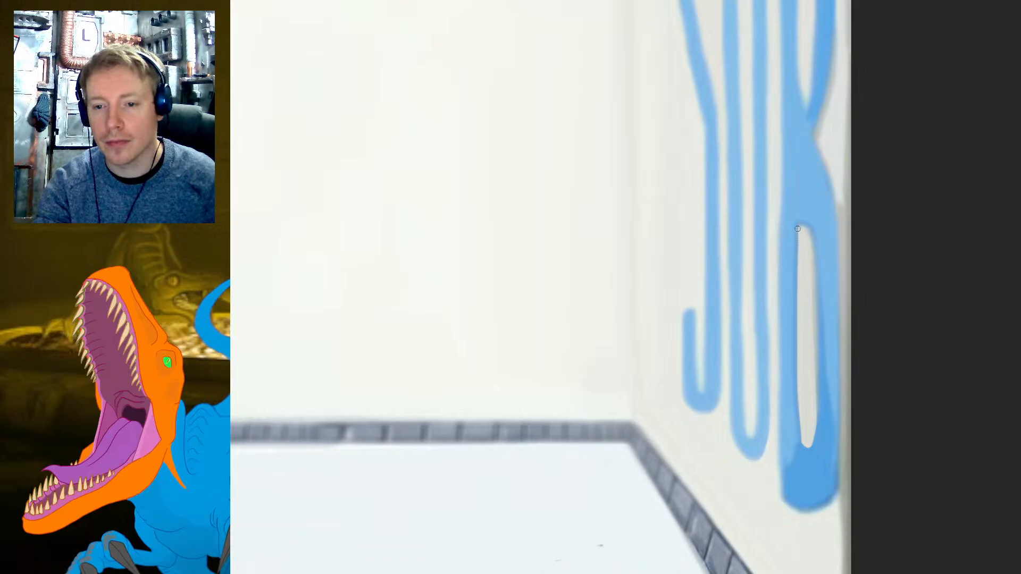
scroll(540, 287, up, 2)
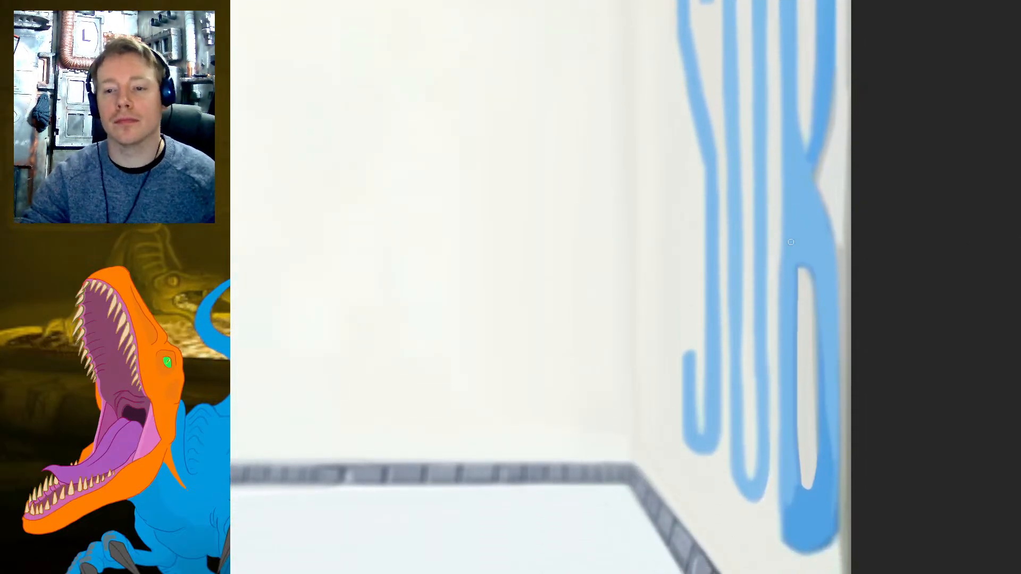
- Paint crisp blue edges around the large letter's central notch and along its upper outer curve on the side wall
mouse_move(813, 166)
mouse_down()
mouse_move(827, 121)
mouse_move(819, 145)
mouse_move(829, 1)
mouse_move(829, 99)
mouse_move(821, 130)
mouse_move(821, 32)
mouse_move(795, 151)
mouse_up()
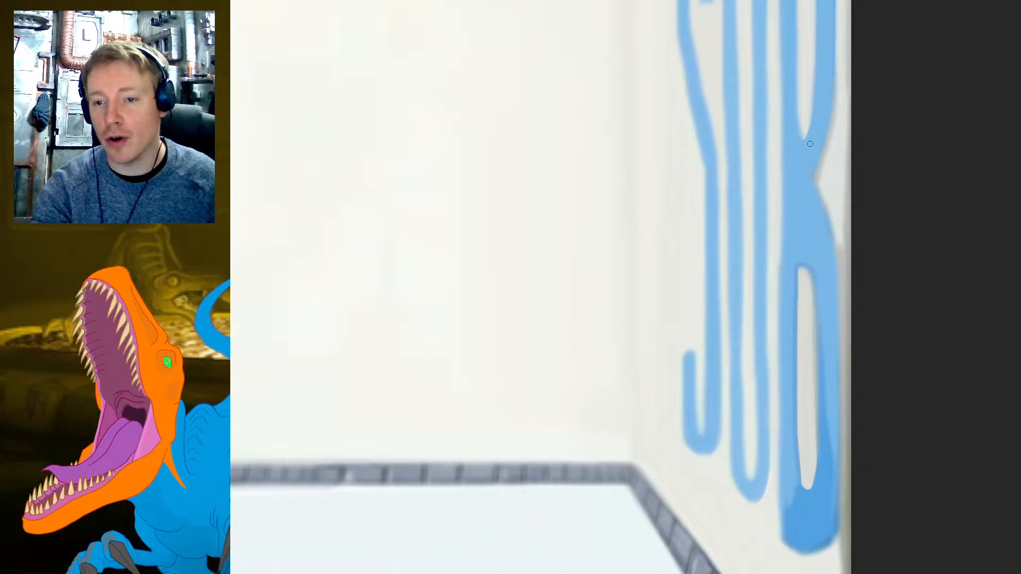
drag(819, 178, 841, 87)
mouse_move(808, 180)
mouse_down()
mouse_move(831, 118)
mouse_move(832, 33)
mouse_up()
drag(833, 89, 838, 2)
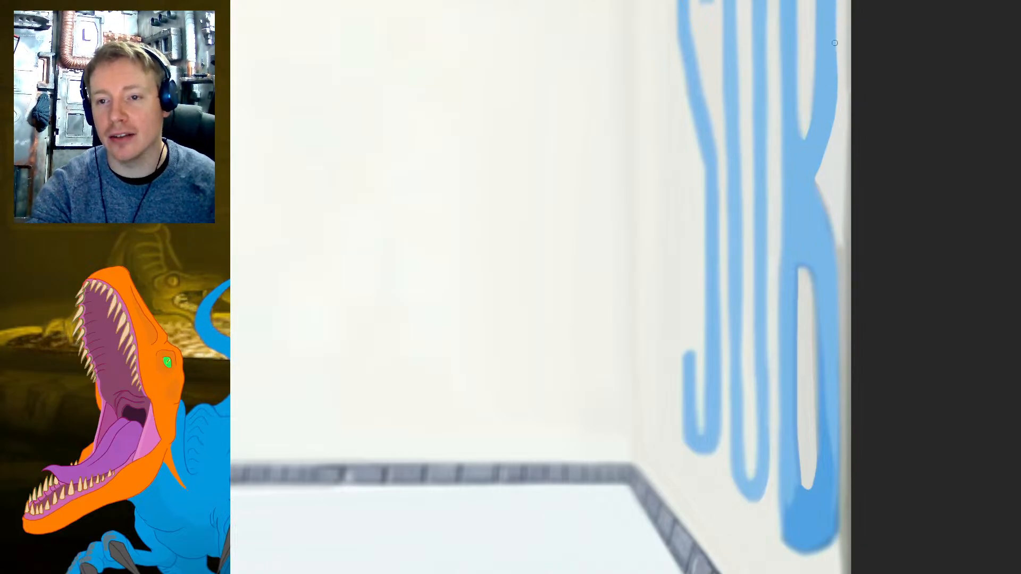
drag(835, 83, 838, 2)
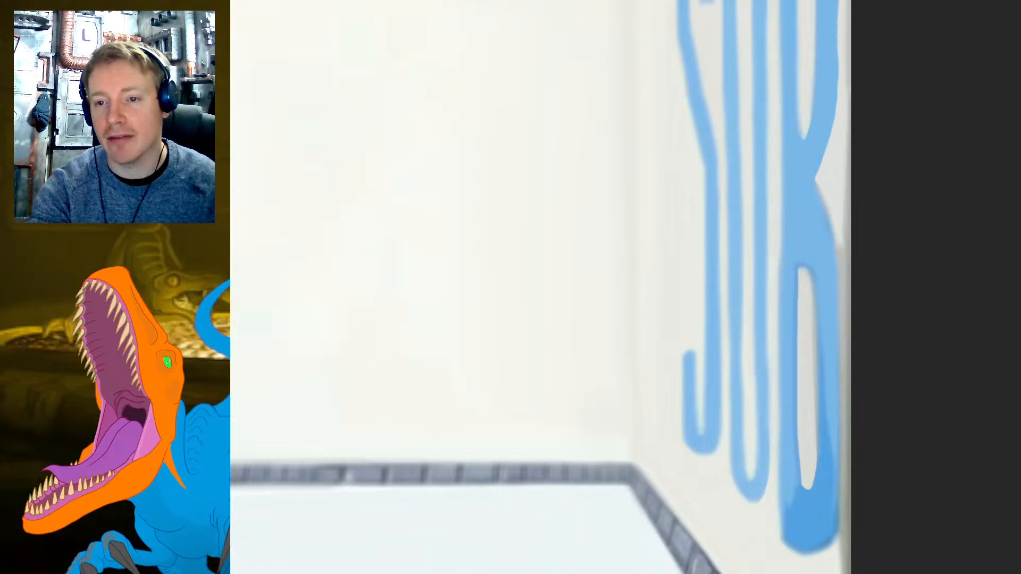
key(ctrl+z)
drag(836, 85, 838, 1)
key(ctrl+z)
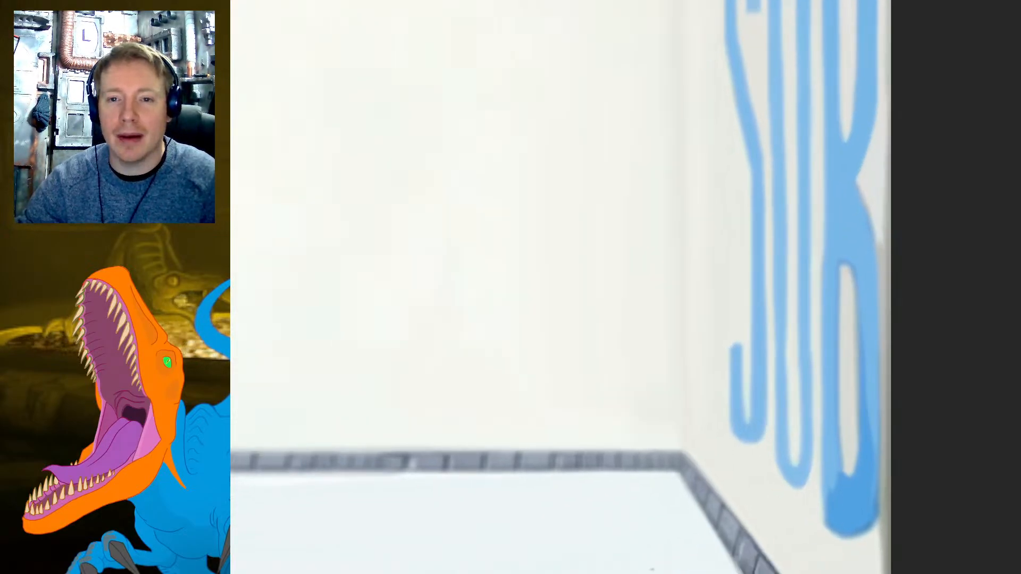
- Rotate the bald man's figure slightly clockwise and move it beside the dark-haired man so their shoulders overlap
key(ctrl+minus)
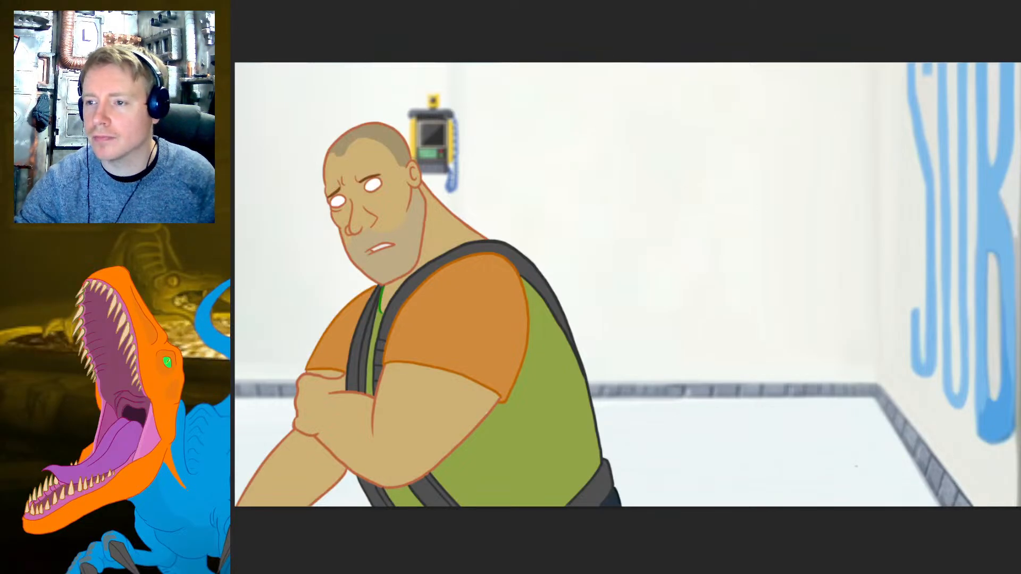
click(631, 267)
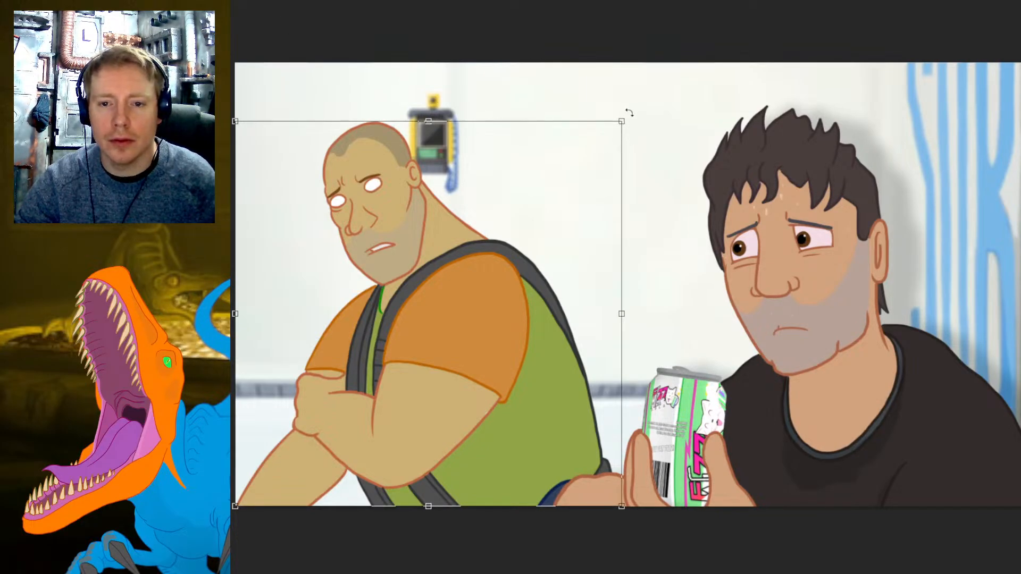
drag(629, 112, 665, 128)
drag(519, 274, 688, 277)
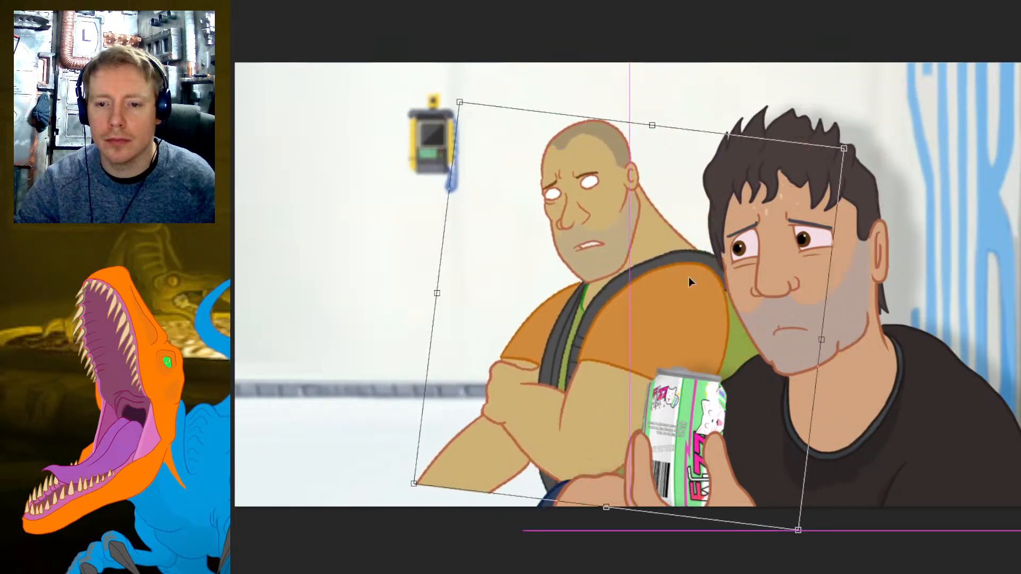
- Distort the dark-haired man holding the can by tapering his lower body inward, and place him in the canvas's lower-right area
click(814, 489)
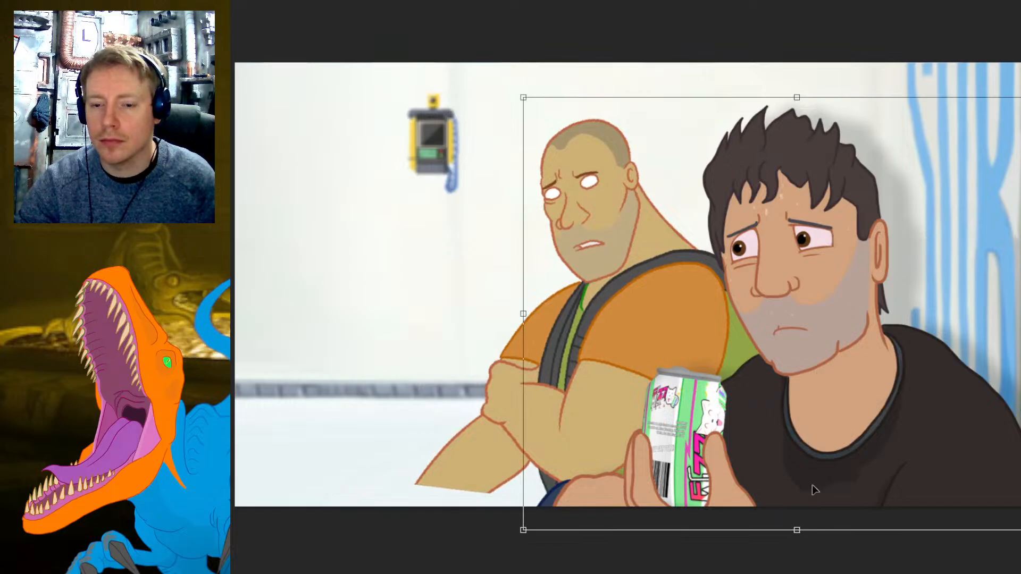
drag(524, 530, 559, 547)
drag(923, 497, 832, 460)
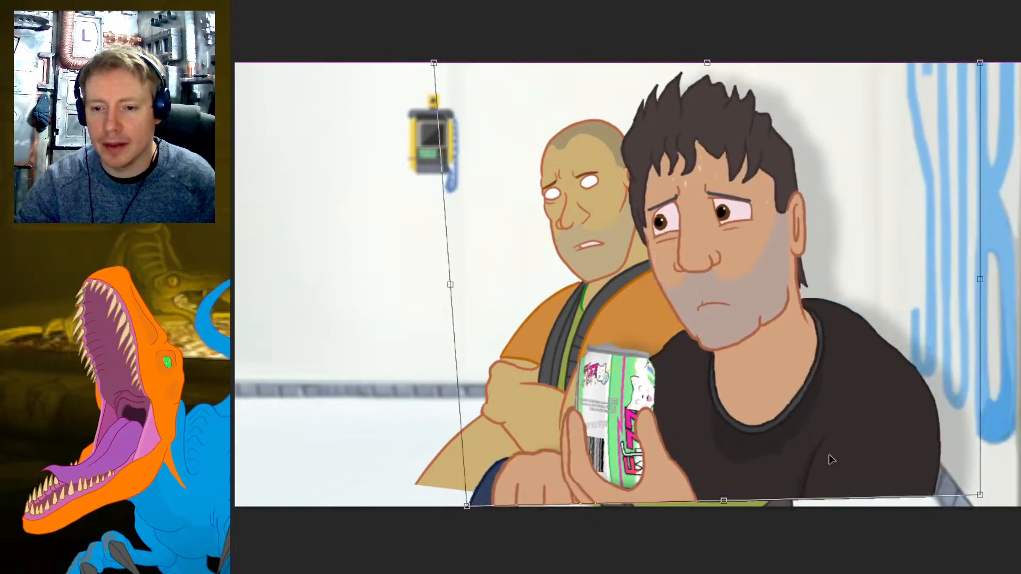
drag(981, 495, 943, 487)
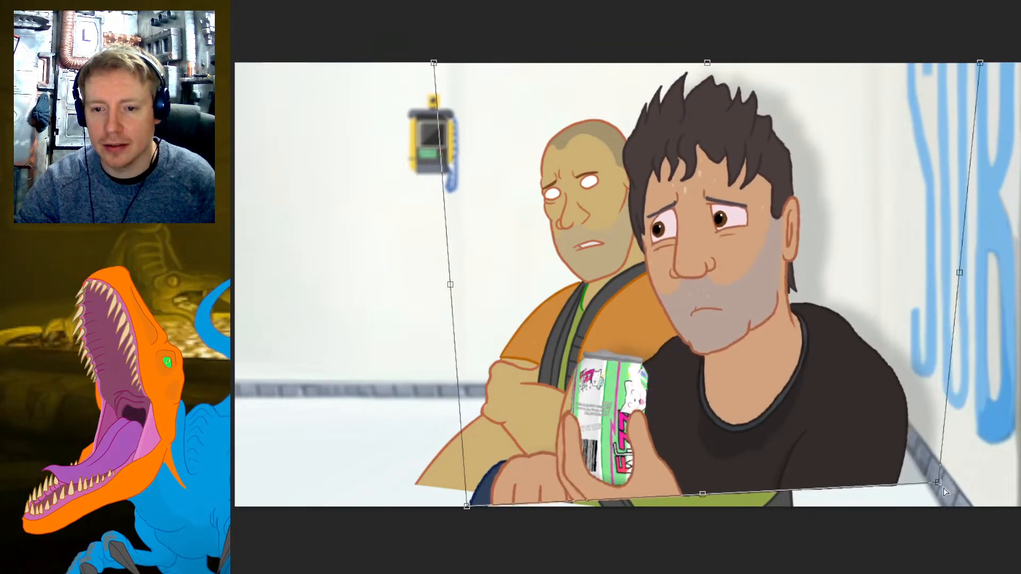
drag(846, 359, 963, 411)
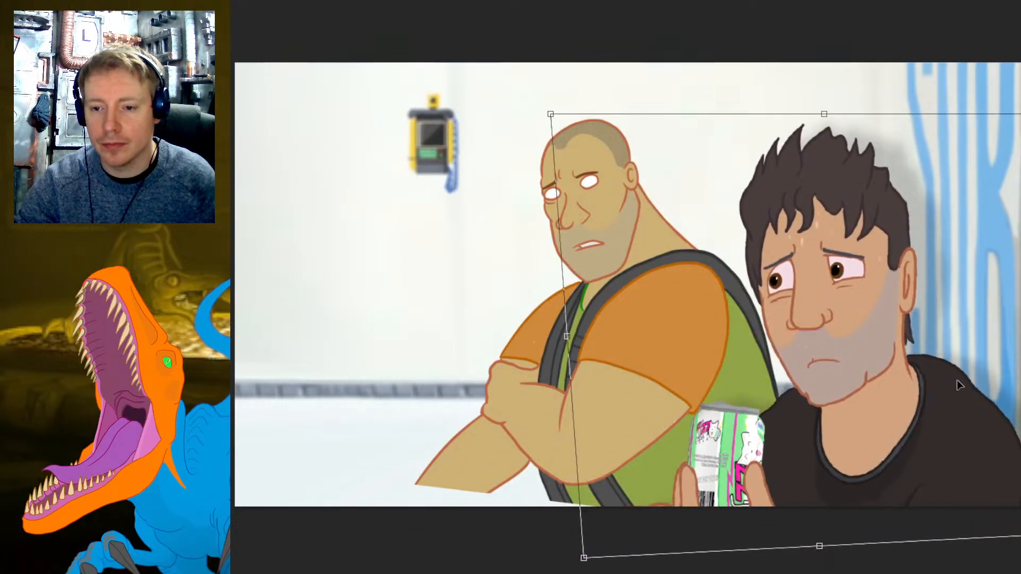
key(Return)
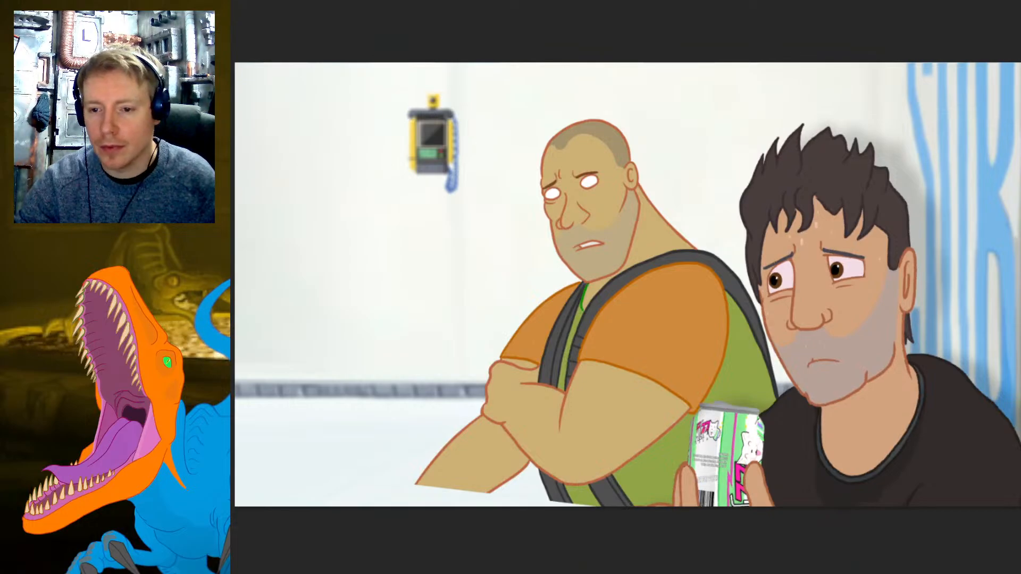
- Distort the bald man's figure with a narrower lower body and lower it so his cut-off arm falls below the canvas edge
key(ctrl+t)
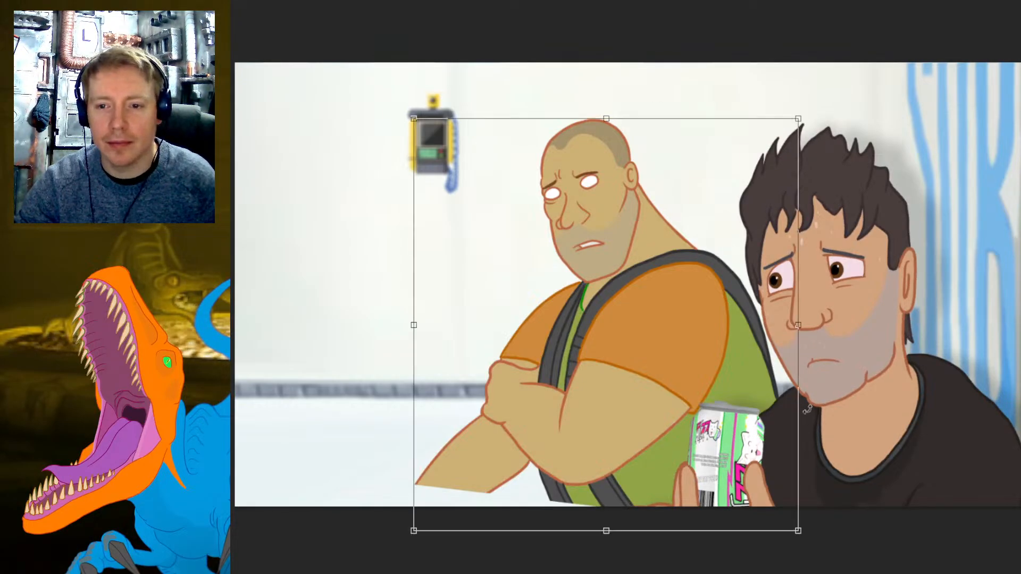
drag(797, 530, 759, 521)
drag(799, 122, 793, 131)
mouse_move(414, 118)
mouse_down()
mouse_move(410, 100)
mouse_move(408, 108)
mouse_up()
drag(411, 319, 397, 323)
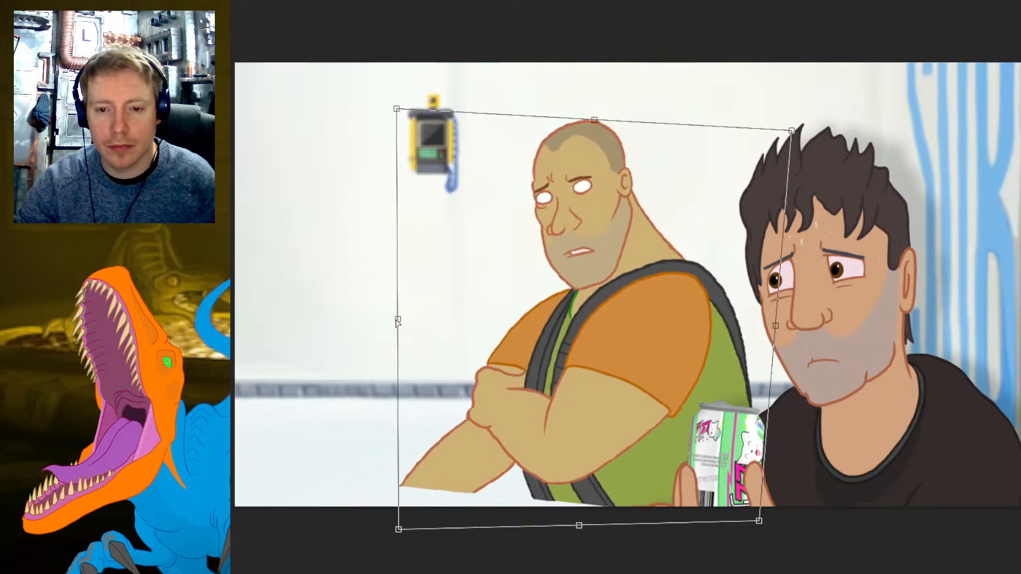
drag(555, 330, 592, 368)
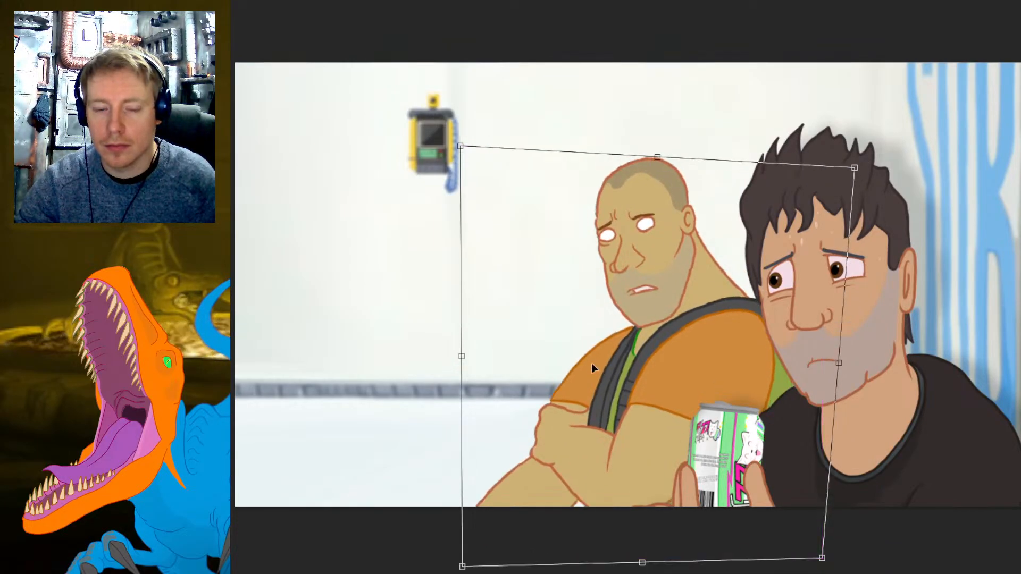
key(Return)
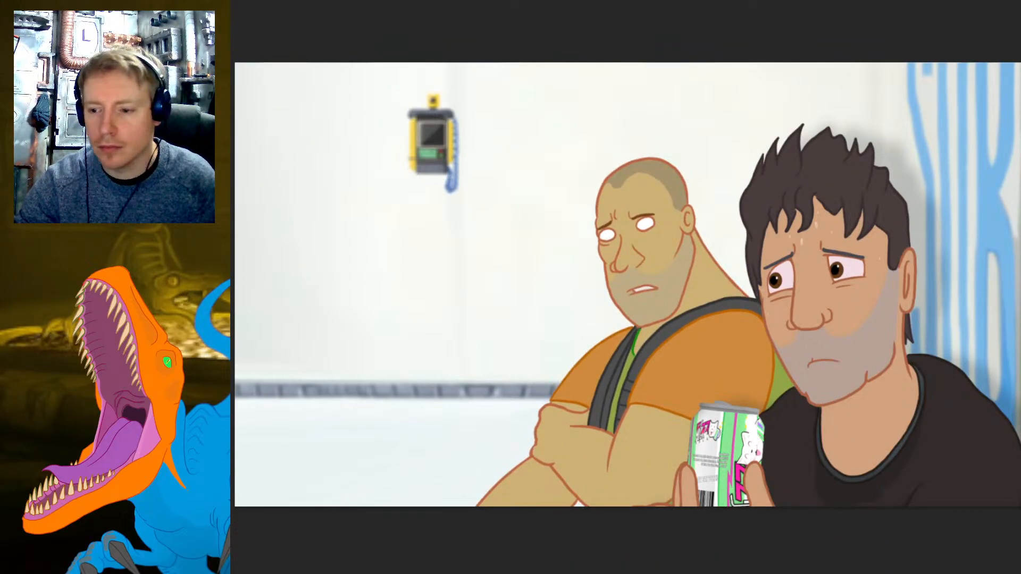
- Delete the dark-haired man's head and replace it with the head cut from the other drawing, scaled down onto his neck
mouse_move(921, 319)
mouse_down()
mouse_move(913, 350)
mouse_move(854, 403)
mouse_move(824, 411)
mouse_move(796, 398)
mouse_move(761, 334)
mouse_move(735, 241)
mouse_move(743, 122)
mouse_move(938, 136)
mouse_move(981, 282)
mouse_up()
key(Delete)
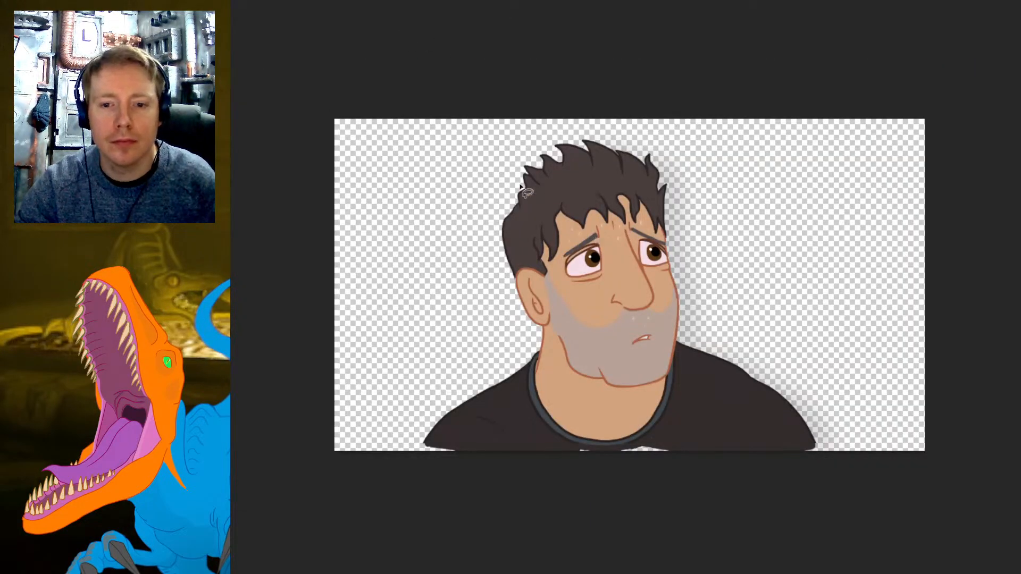
mouse_move(471, 183)
mouse_down()
mouse_move(500, 318)
mouse_move(617, 390)
mouse_move(668, 385)
mouse_move(688, 342)
mouse_move(579, 108)
mouse_move(476, 177)
mouse_up()
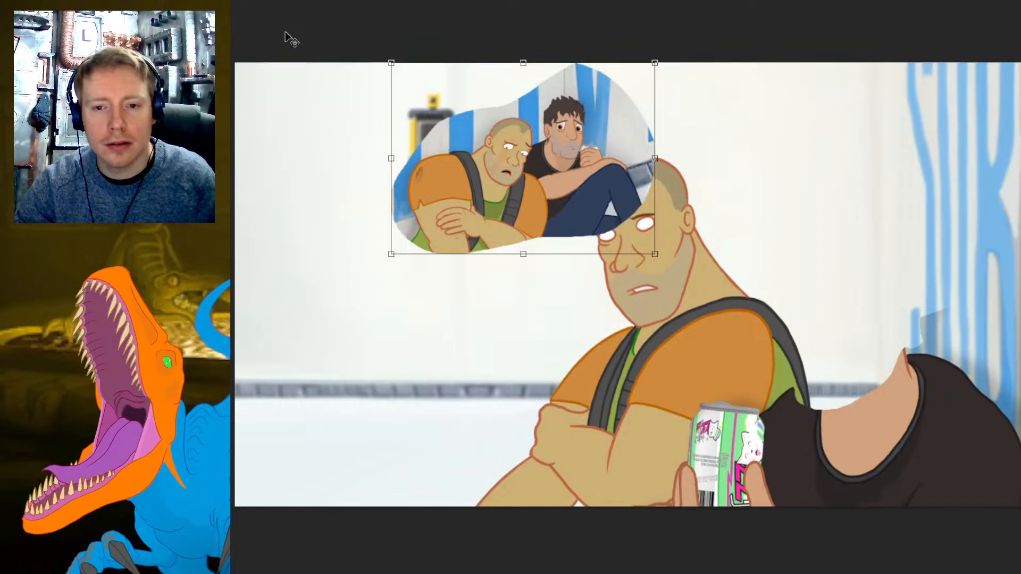
click(589, 44)
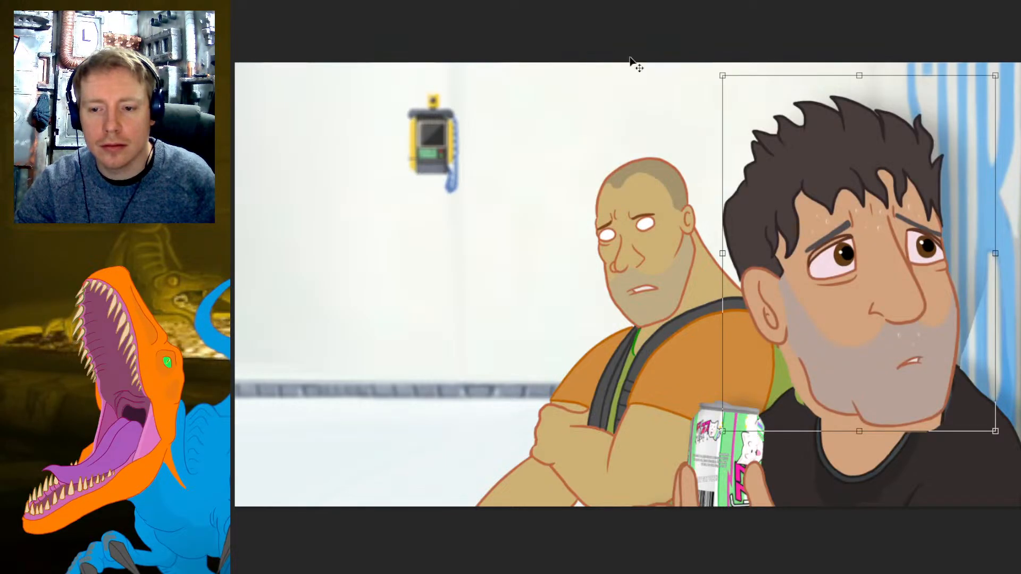
drag(994, 76, 920, 156)
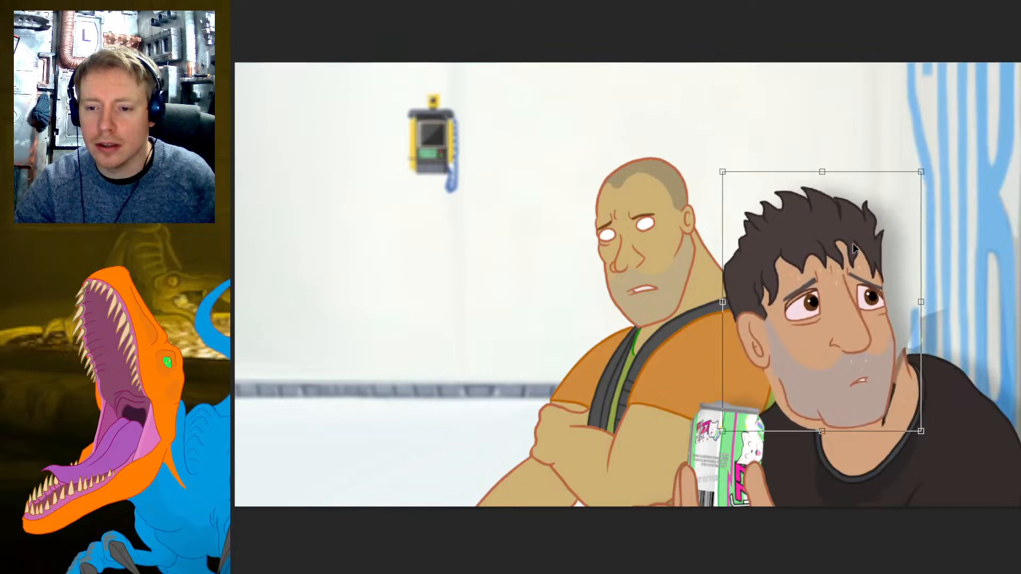
drag(848, 241, 878, 228)
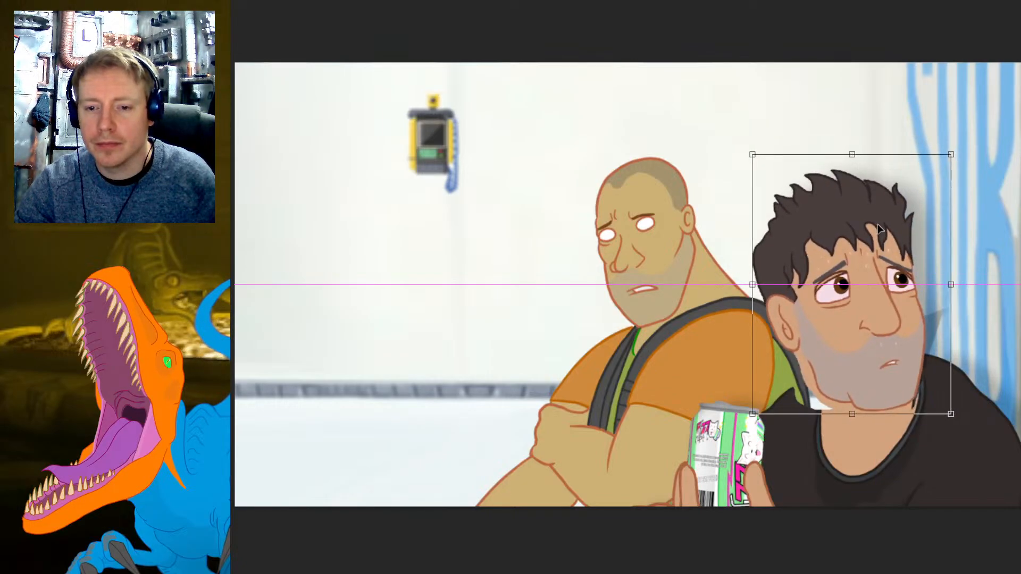
drag(951, 284, 558, 285)
drag(654, 282, 863, 271)
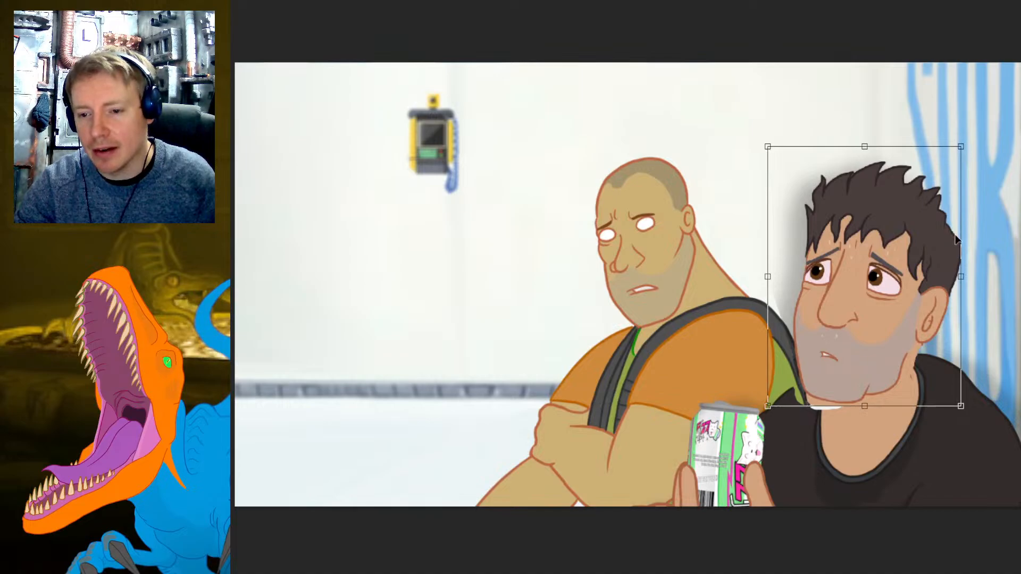
key(ctrl+z)
key(ctrl+z)
- Mirror the replacement head horizontally so it faces the bald man, shorten it slightly, and seat it on the neck
drag(951, 287, 539, 285)
drag(689, 273, 855, 270)
drag(971, 149, 957, 167)
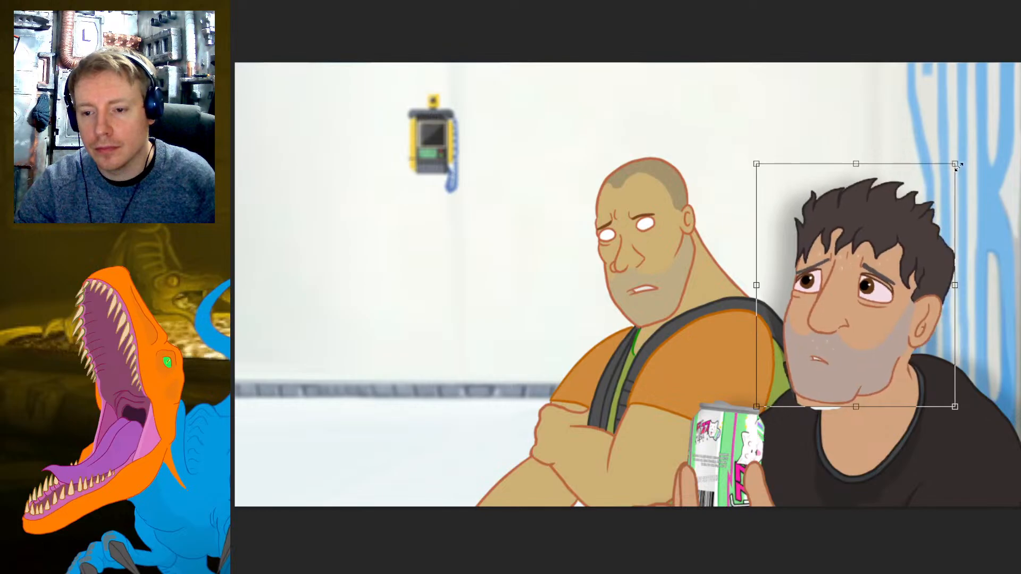
drag(917, 229, 925, 238)
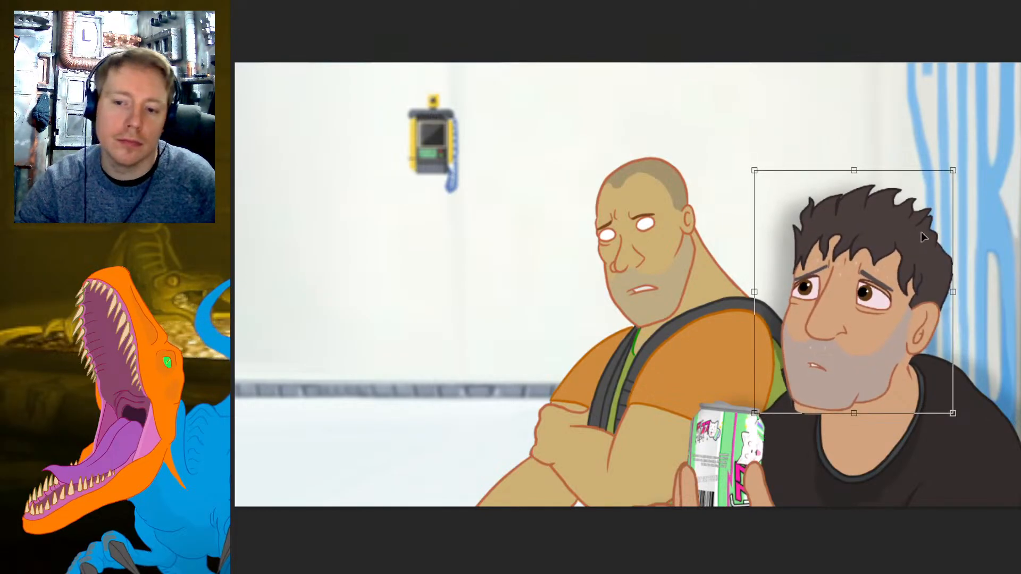
key(Return)
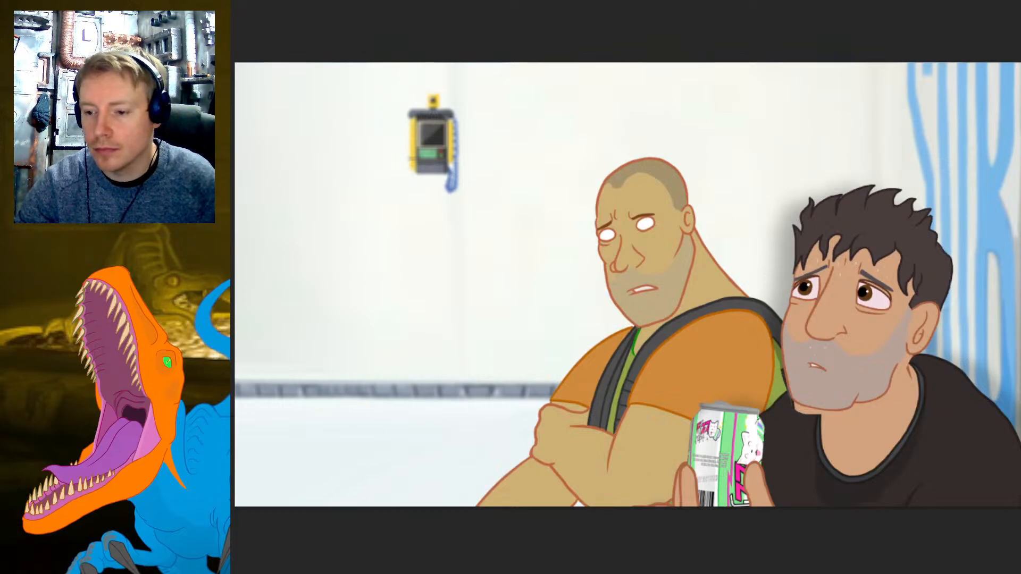
- Select the bald man's head with a freehand outline, rotate it slightly clockwise, and reposition it above his shoulders
mouse_move(696, 193)
mouse_down()
mouse_move(701, 276)
mouse_move(688, 300)
mouse_move(676, 318)
mouse_move(634, 329)
mouse_move(589, 287)
mouse_move(573, 199)
mouse_move(610, 141)
mouse_move(669, 150)
mouse_move(708, 195)
mouse_up()
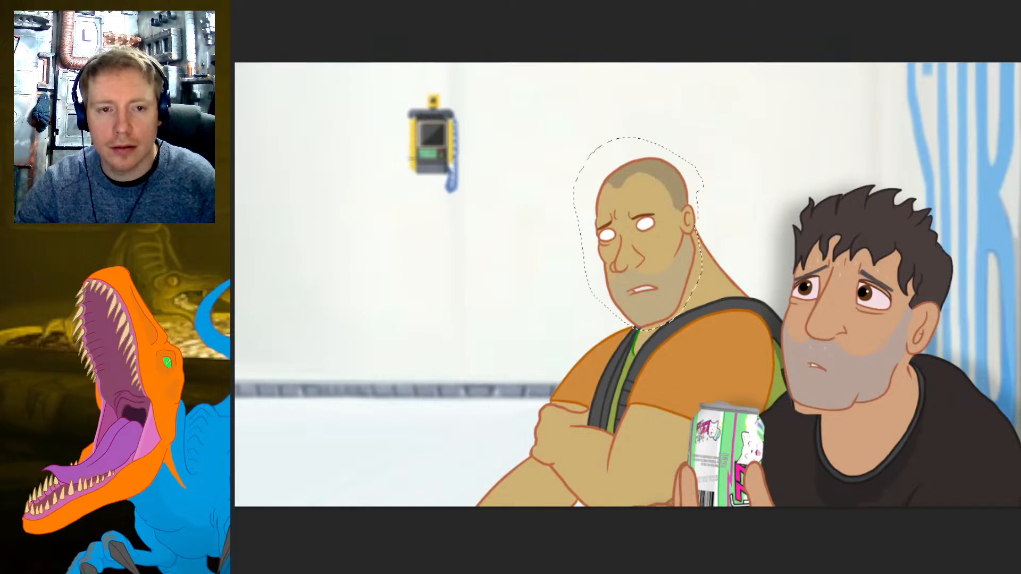
key(ctrl+t)
mouse_move(710, 142)
mouse_down()
mouse_move(718, 130)
mouse_move(761, 173)
mouse_up()
drag(673, 202, 675, 203)
key(Return)
key(ctrl+d)
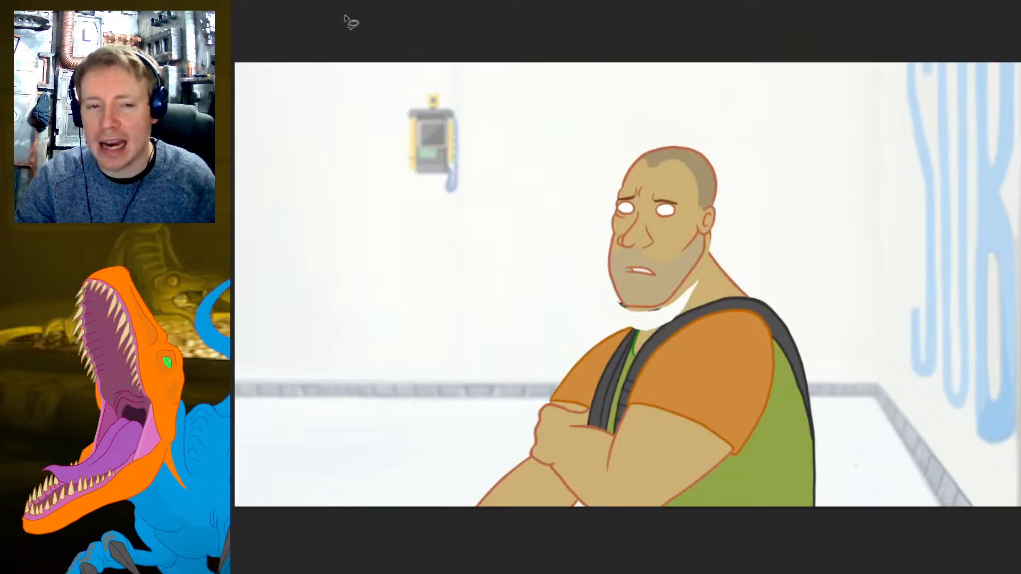
- Scale down the full-colour bald man and place him in the canvas's lower-left corner as a reference beside the faded figure
click(739, 284)
drag(740, 283, 467, 208)
drag(577, 63, 463, 218)
drag(422, 283, 415, 338)
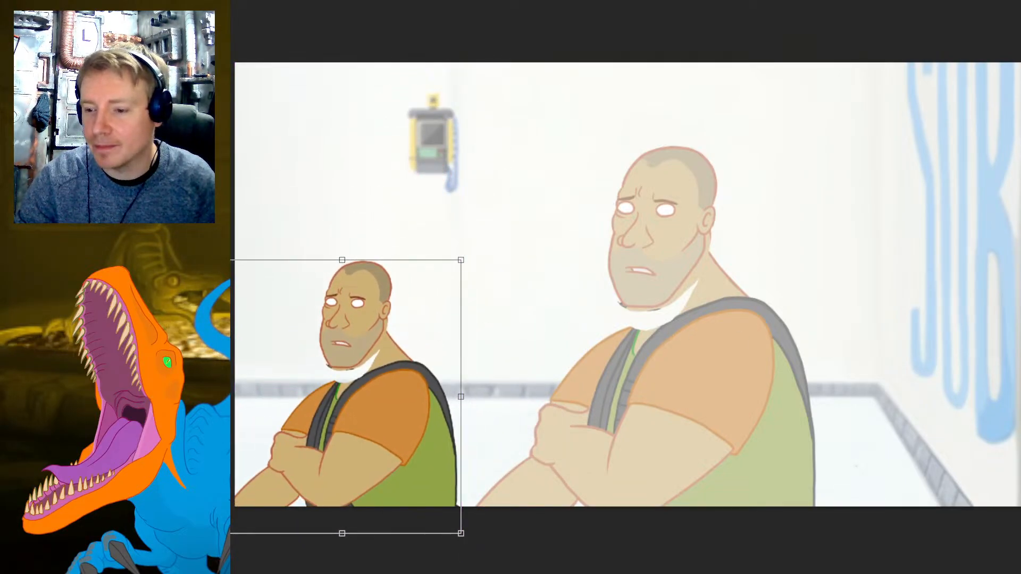
key(Return)
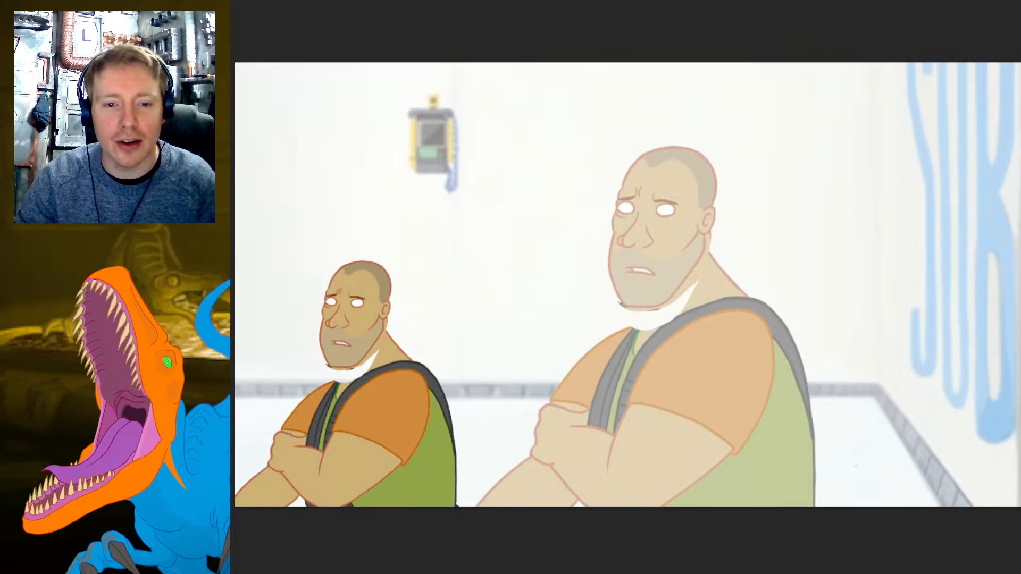
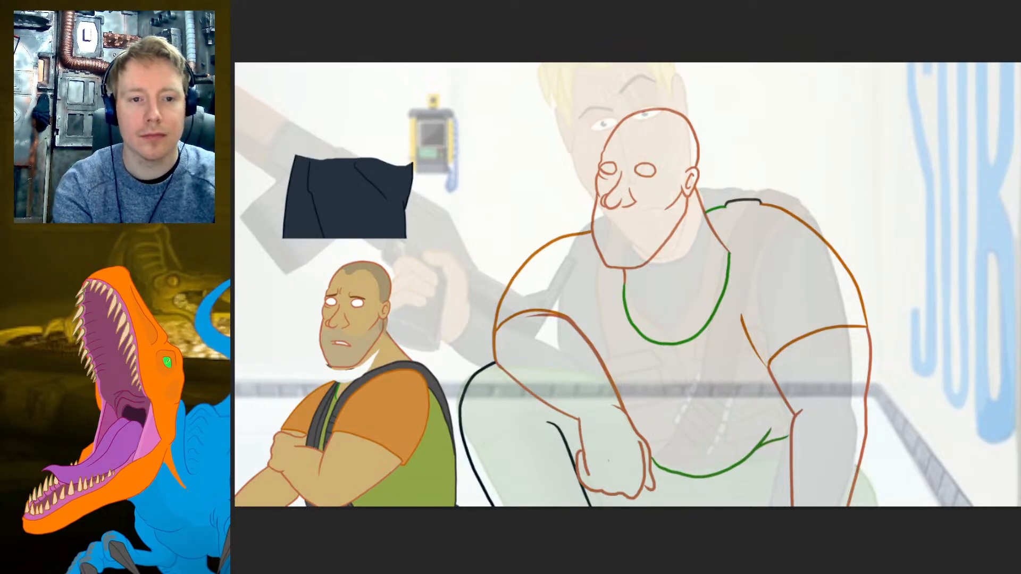
- Draw dark belt lines beneath the kneeling figure's shirt hem and a thigh line down to the canvas edge, sampling colours from the reference art
alt+click(400, 357)
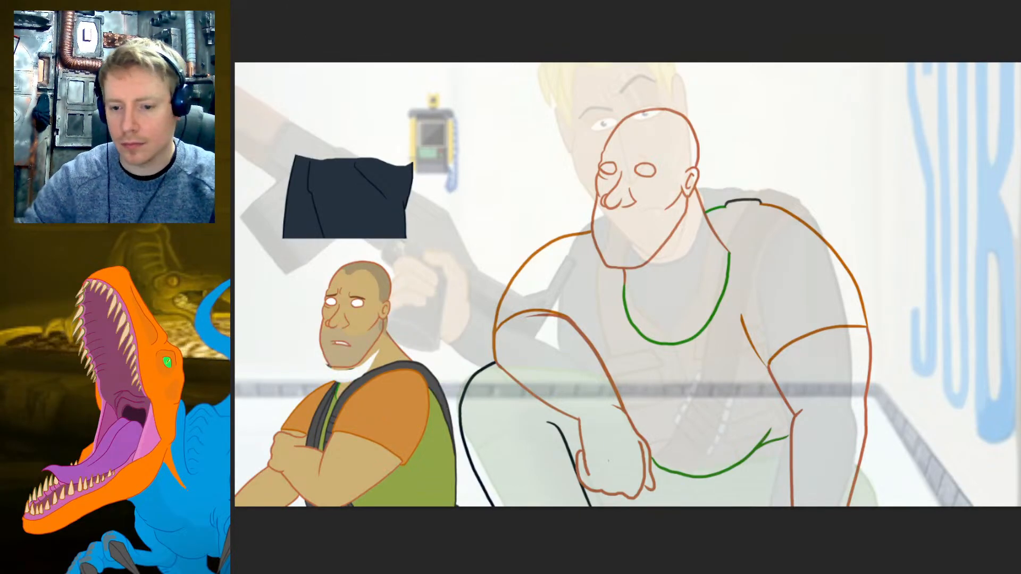
drag(791, 448, 751, 458)
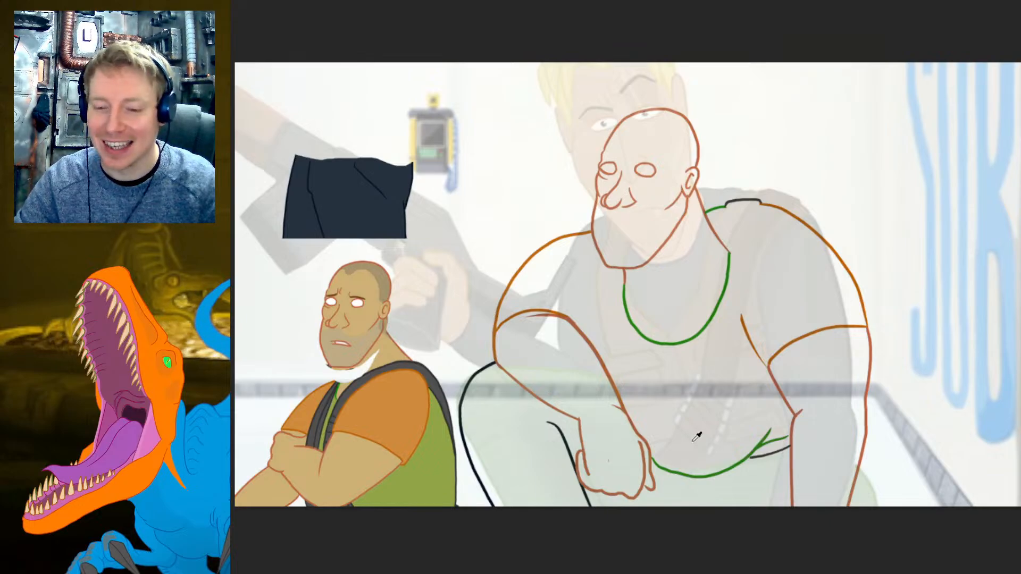
click(317, 188)
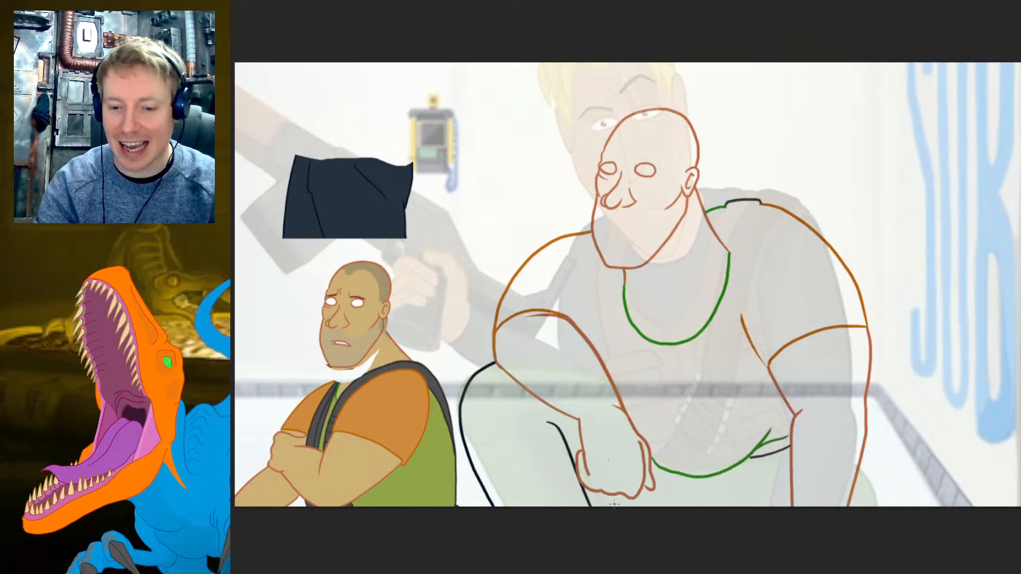
drag(701, 495, 689, 507)
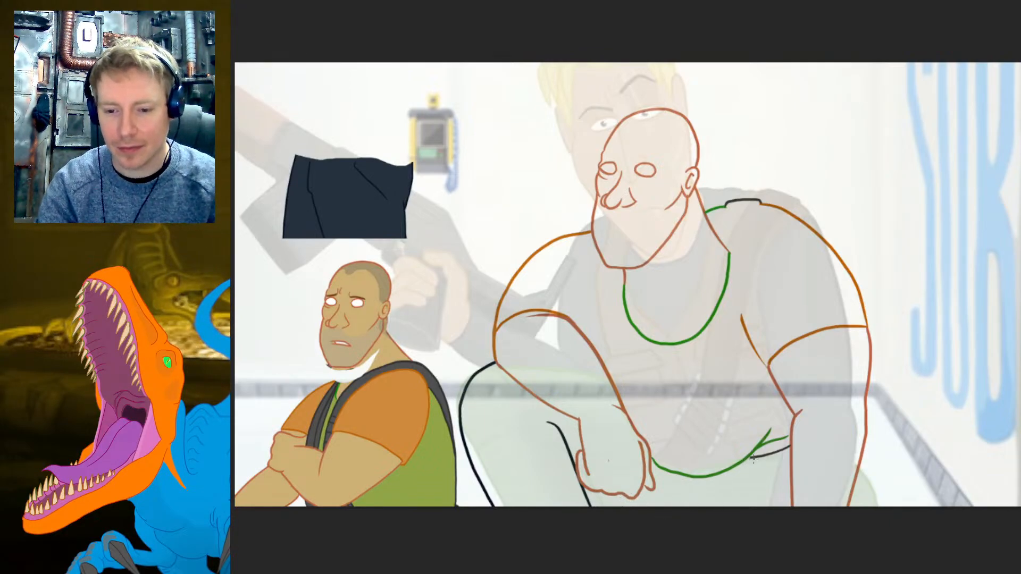
drag(756, 455, 701, 507)
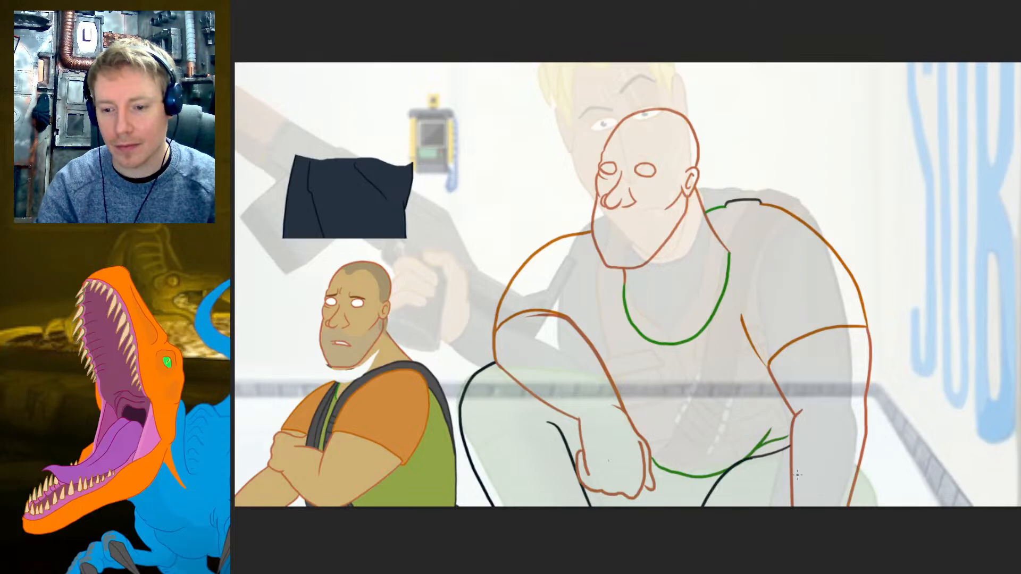
- Replace the last thigh line with short dark trouser lines below the shirt hem and beside the straight arm, reaching the canvas edge
key(ctrl+z)
drag(858, 466, 877, 506)
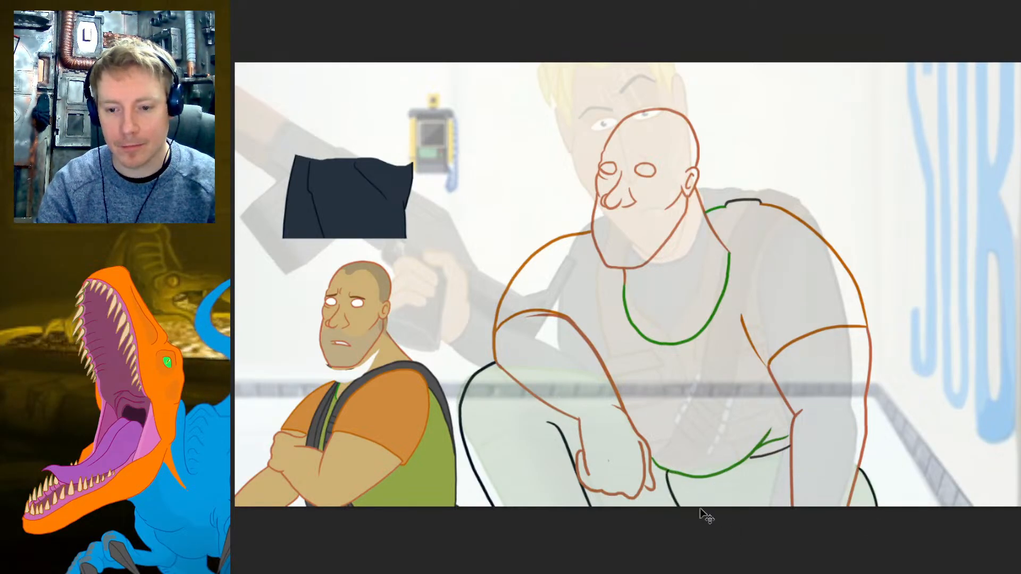
drag(691, 475, 692, 506)
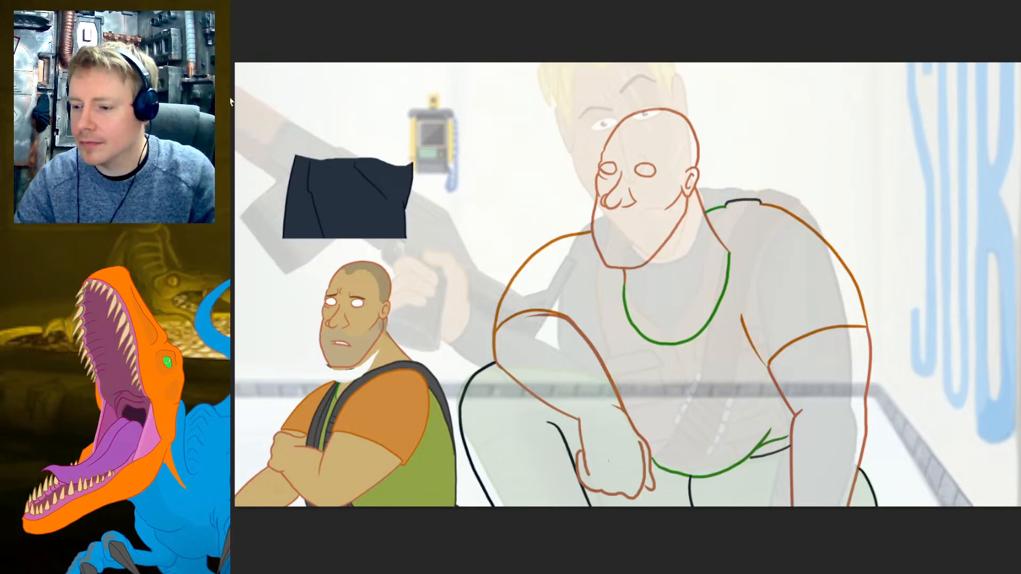
- Sample the dark grey of the shoulder strap piece and draw the left strap's outer edge from the jaw down to the bent forearm
key(i)
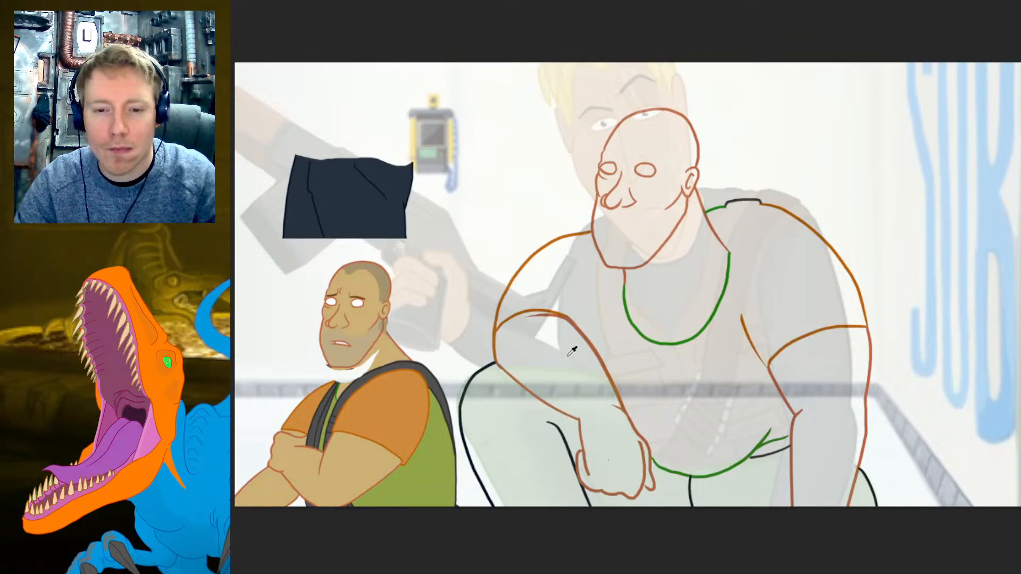
click(740, 201)
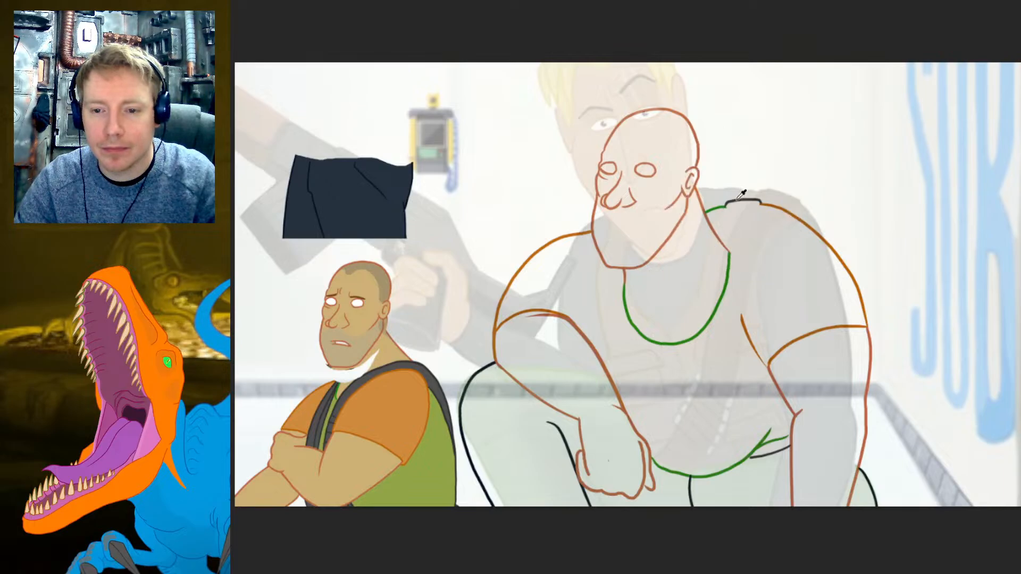
click(740, 199)
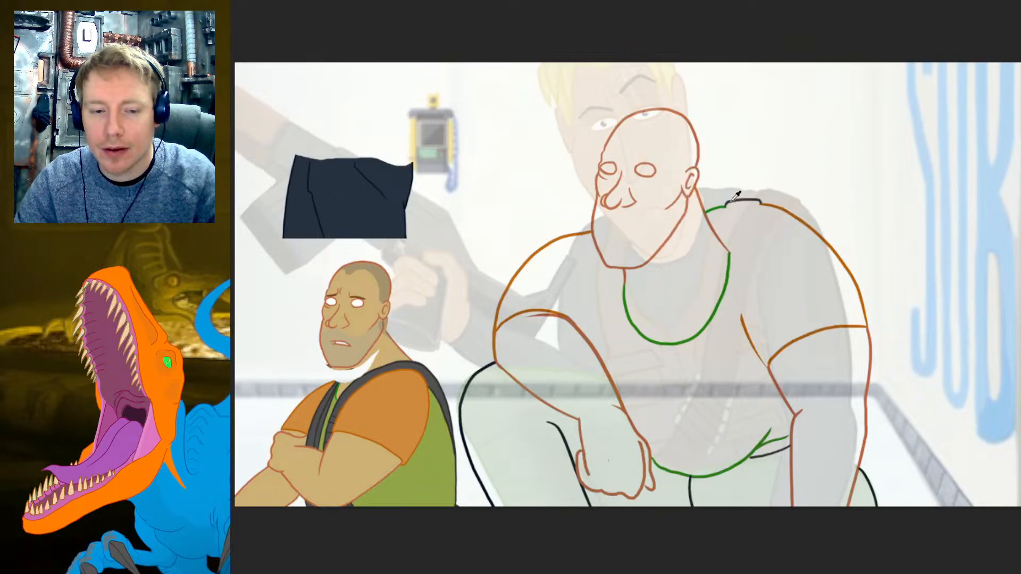
key(space)
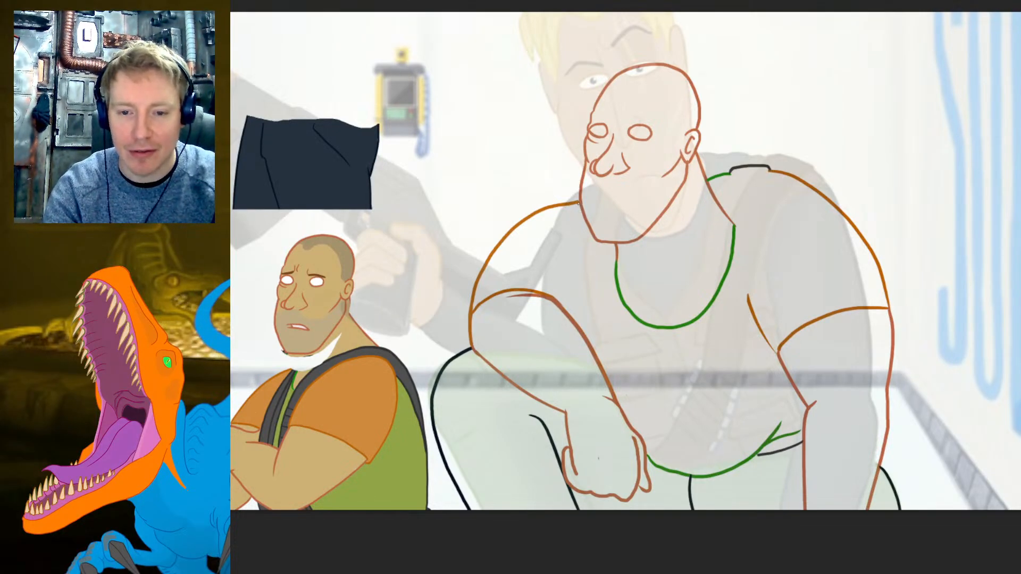
mouse_move(578, 203)
mouse_down()
mouse_move(580, 268)
mouse_move(626, 407)
mouse_up()
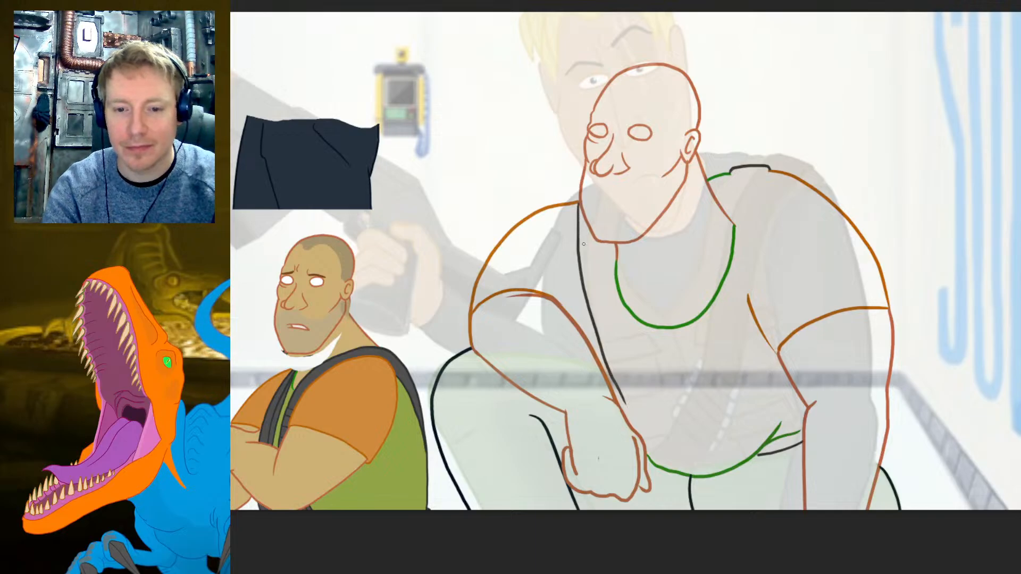
key(ctrl+z)
mouse_move(579, 204)
mouse_down()
mouse_move(590, 357)
mouse_move(605, 393)
mouse_up()
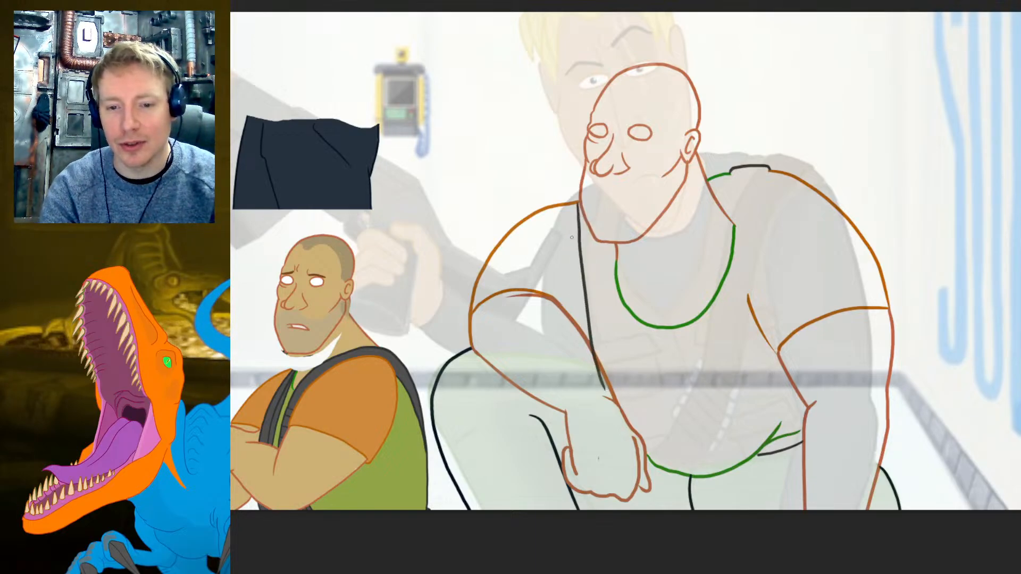
key(ctrl+z)
mouse_move(579, 203)
mouse_down()
mouse_move(585, 300)
mouse_move(617, 407)
mouse_up()
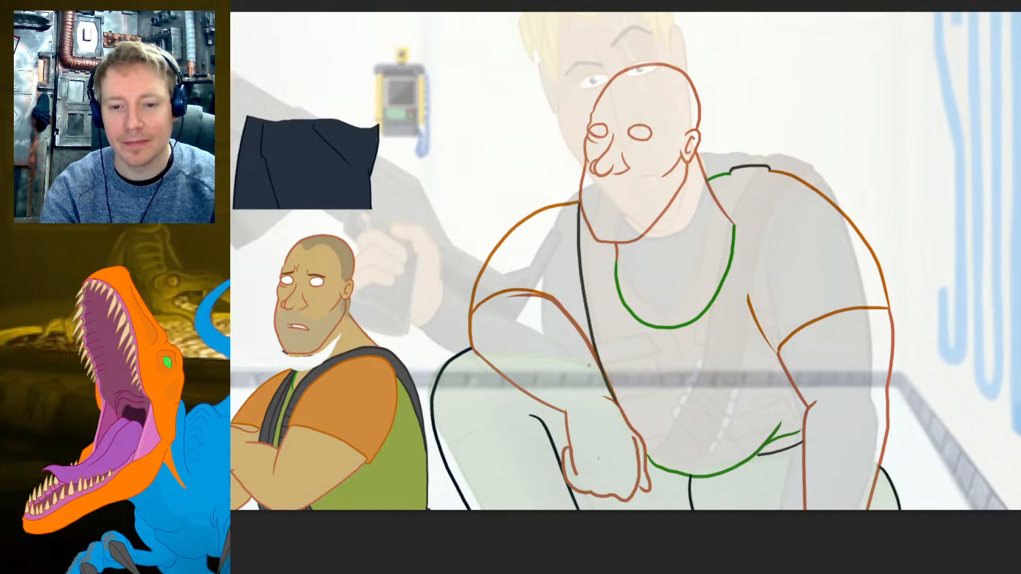
key(ctrl+z)
mouse_move(579, 204)
mouse_down()
mouse_move(592, 316)
mouse_move(626, 423)
mouse_up()
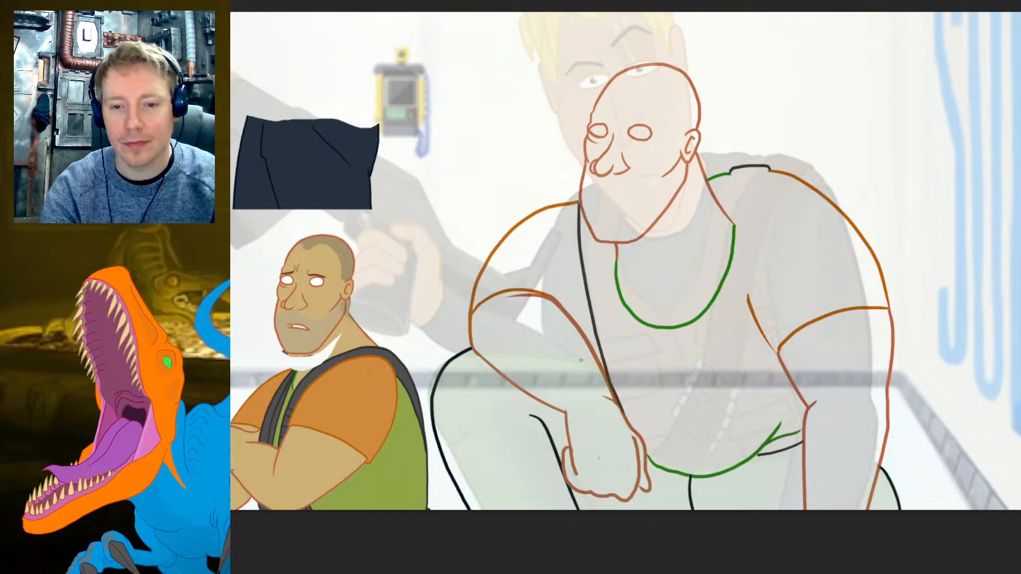
key(ctrl+z)
mouse_move(579, 204)
mouse_down()
mouse_move(588, 307)
mouse_move(616, 407)
mouse_up()
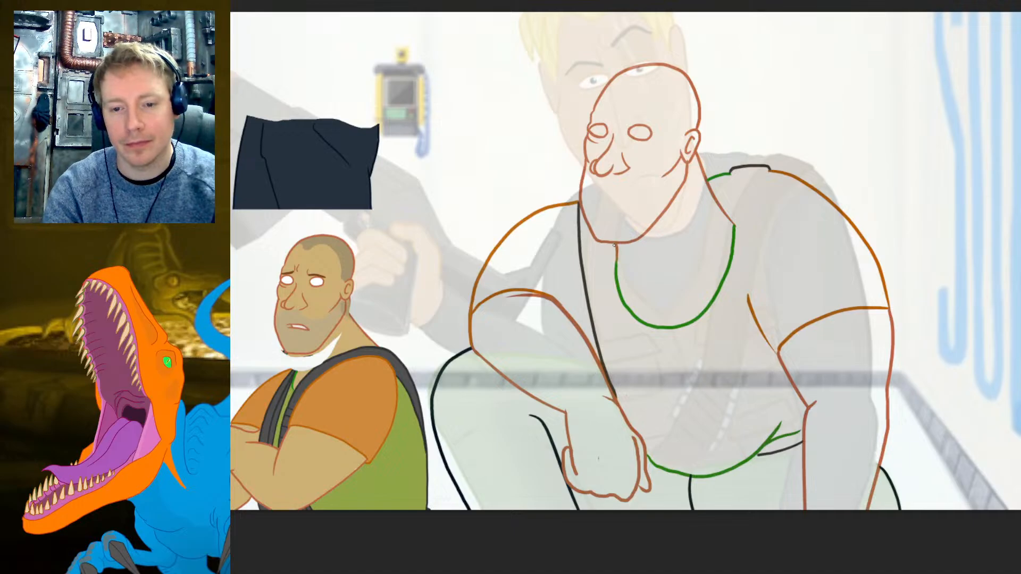
- Draw the left strap's inner edge from beneath the chin down to the shirt hem beside the hand
mouse_move(614, 245)
mouse_down()
mouse_move(633, 360)
mouse_move(673, 442)
mouse_up()
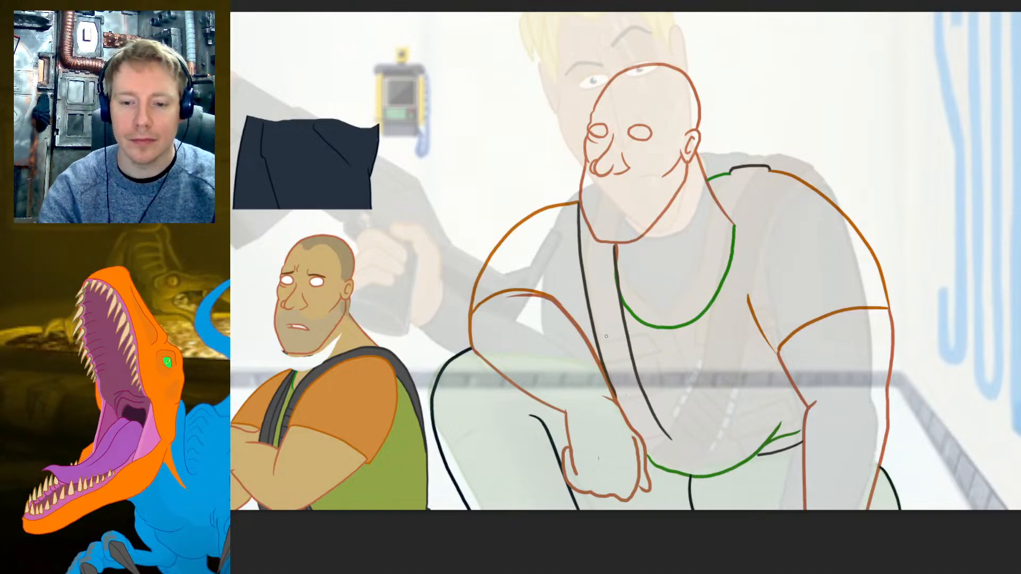
key(ctrl+z)
mouse_move(612, 243)
mouse_down()
mouse_move(633, 378)
mouse_move(663, 470)
mouse_move(650, 472)
mouse_move(667, 473)
mouse_up()
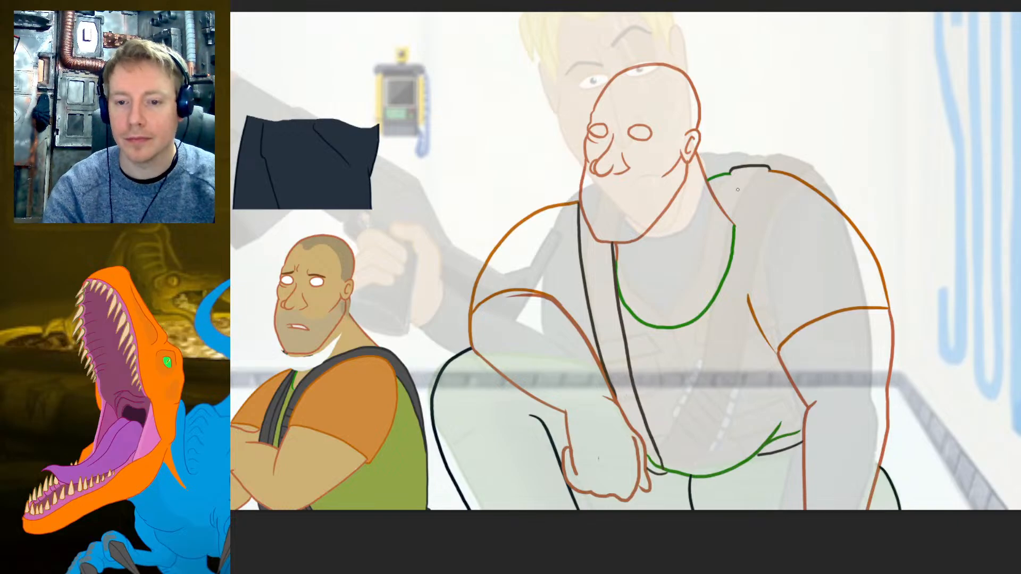
mouse_move(732, 171)
mouse_down()
mouse_move(744, 307)
mouse_move(735, 234)
mouse_move(737, 366)
mouse_move(757, 455)
mouse_up()
key(ctrl+z)
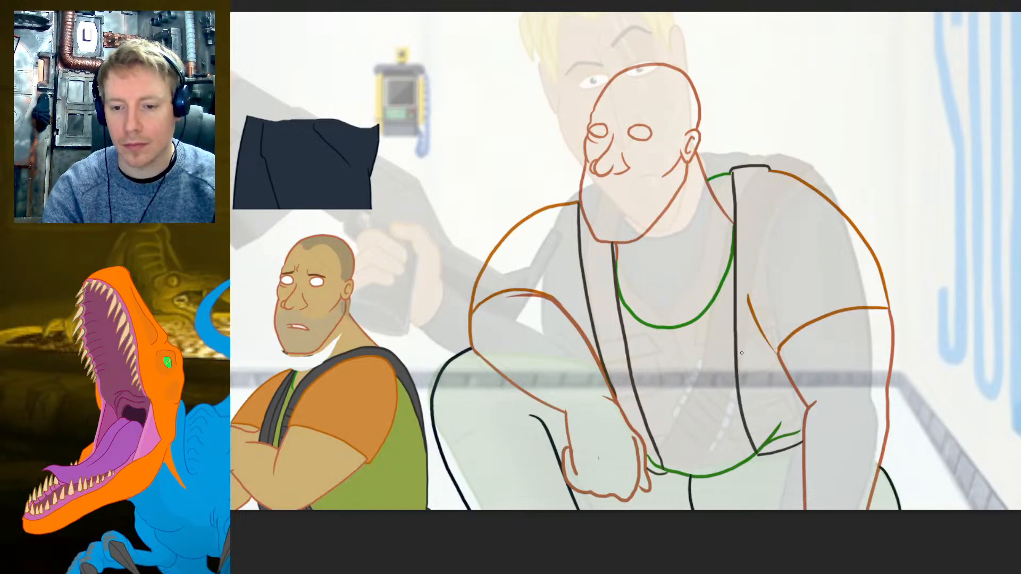
drag(768, 170, 754, 307)
key(ctrl+z)
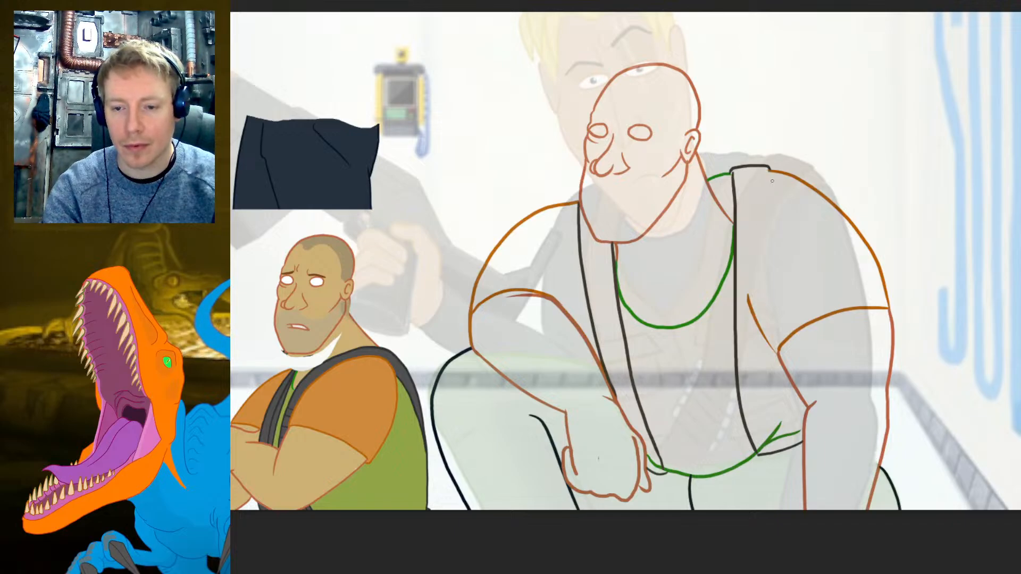
drag(768, 170, 749, 302)
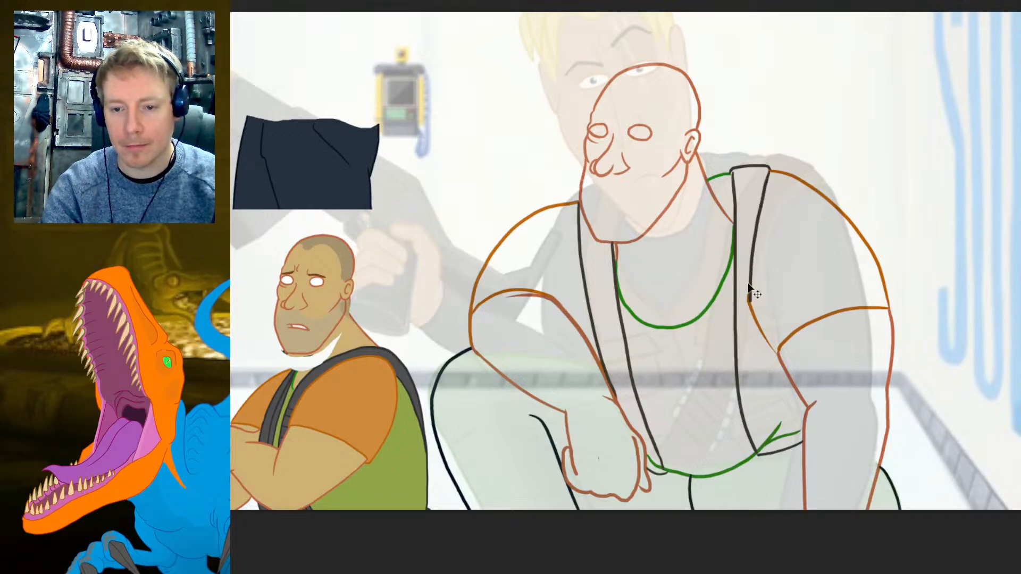
key(ctrl+z)
key(ctrl+z)
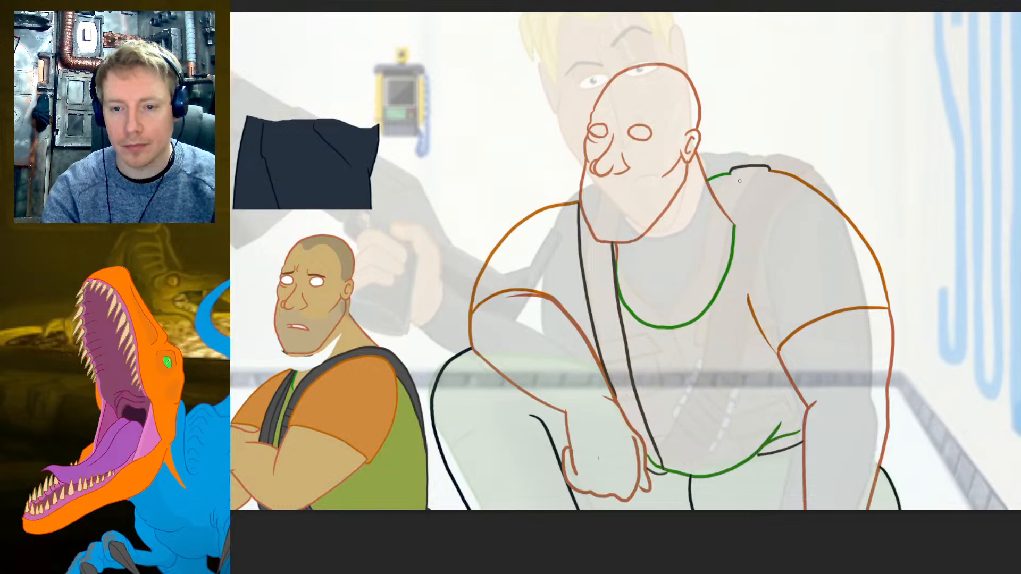
- Draw both edges of the right strap from the shoulder down to the belt and remove the green shirt lines crossing it
mouse_move(731, 173)
mouse_down()
mouse_move(724, 353)
mouse_move(728, 197)
mouse_move(721, 296)
mouse_move(760, 439)
mouse_up()
key(ctrl+z)
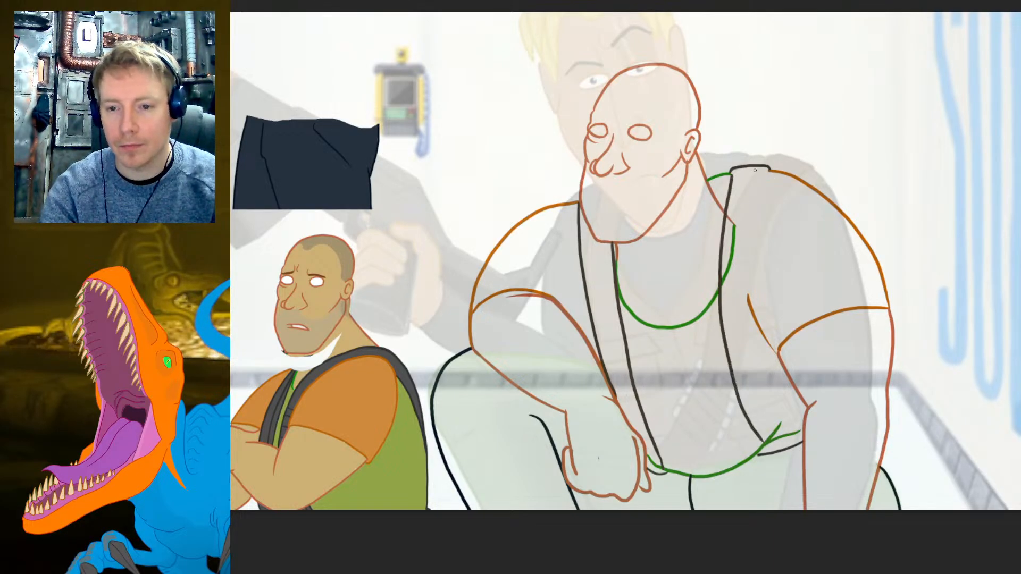
mouse_move(768, 170)
mouse_down()
mouse_move(749, 252)
mouse_move(755, 342)
mouse_move(794, 439)
mouse_up()
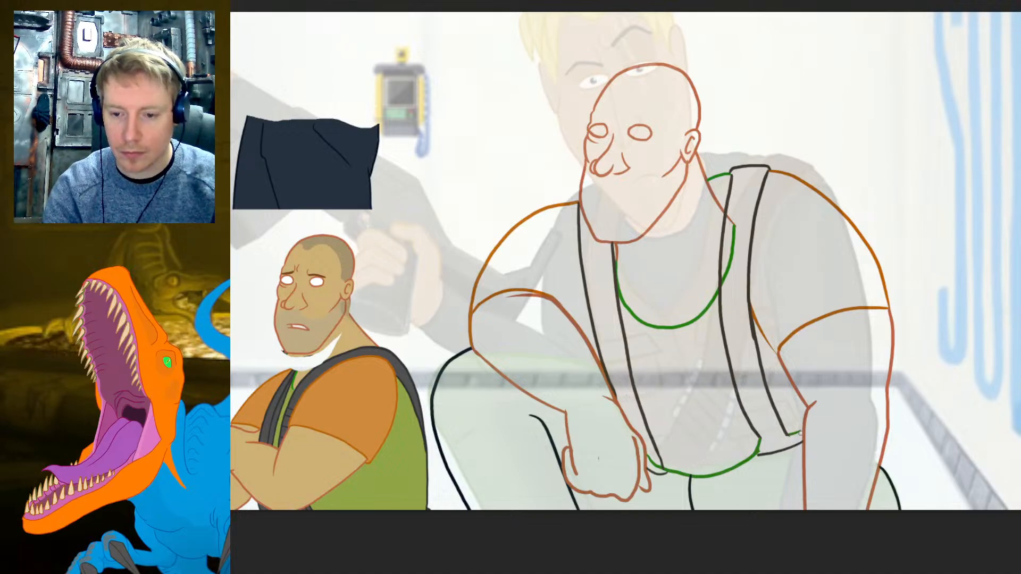
key(ctrl+z)
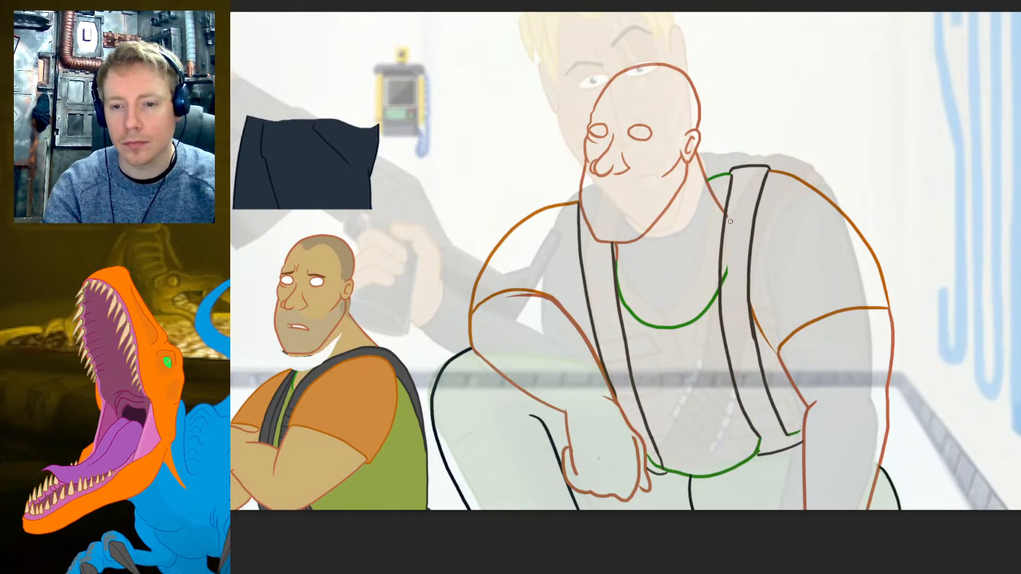
key(ctrl+z)
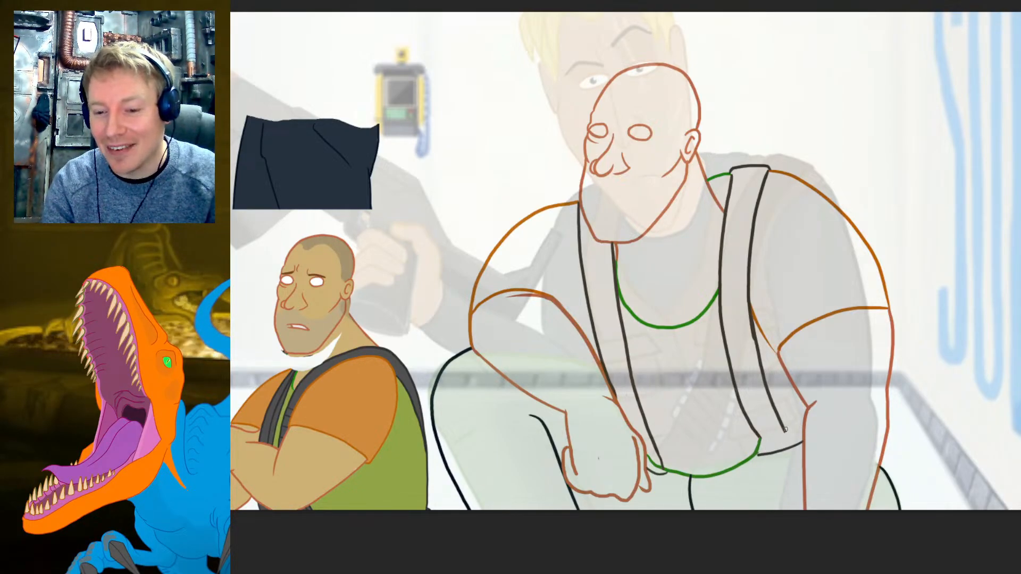
- Draw a short dark line from the right strap's lower end across to the straight arm, just above the belt
drag(785, 431, 804, 423)
key(ctrl+z)
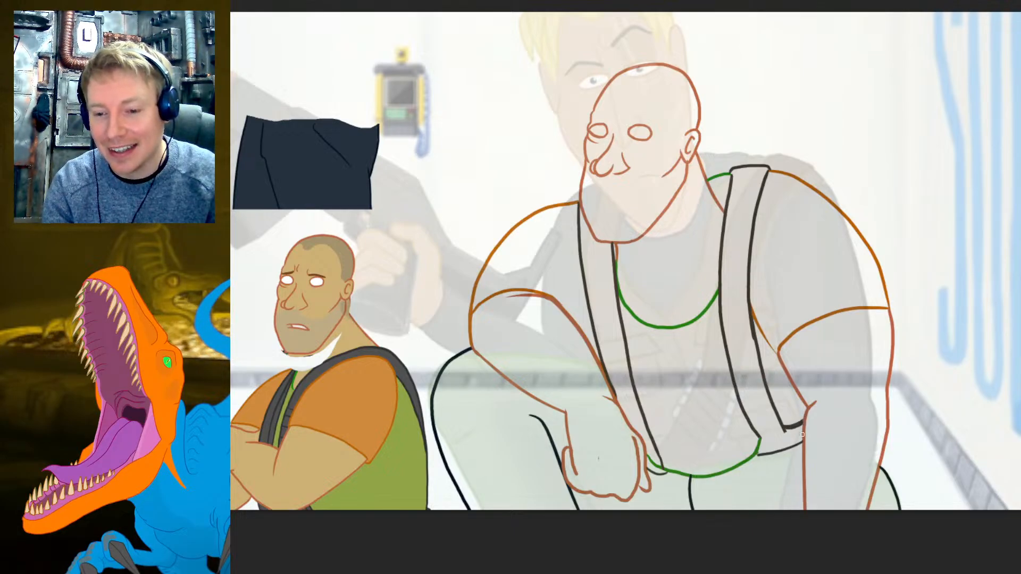
key(ctrl+z)
key(ctrl+z)
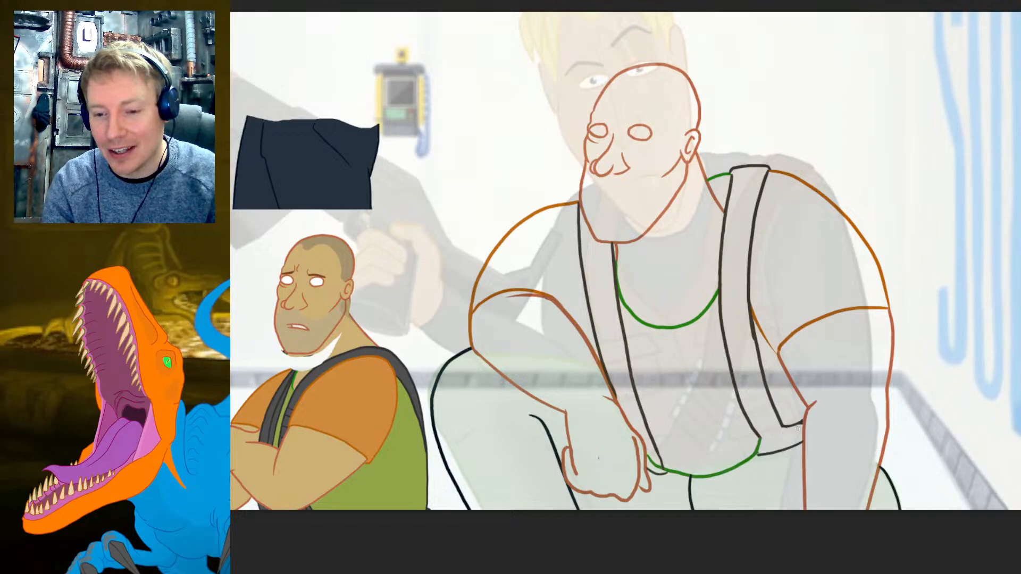
drag(783, 425, 804, 423)
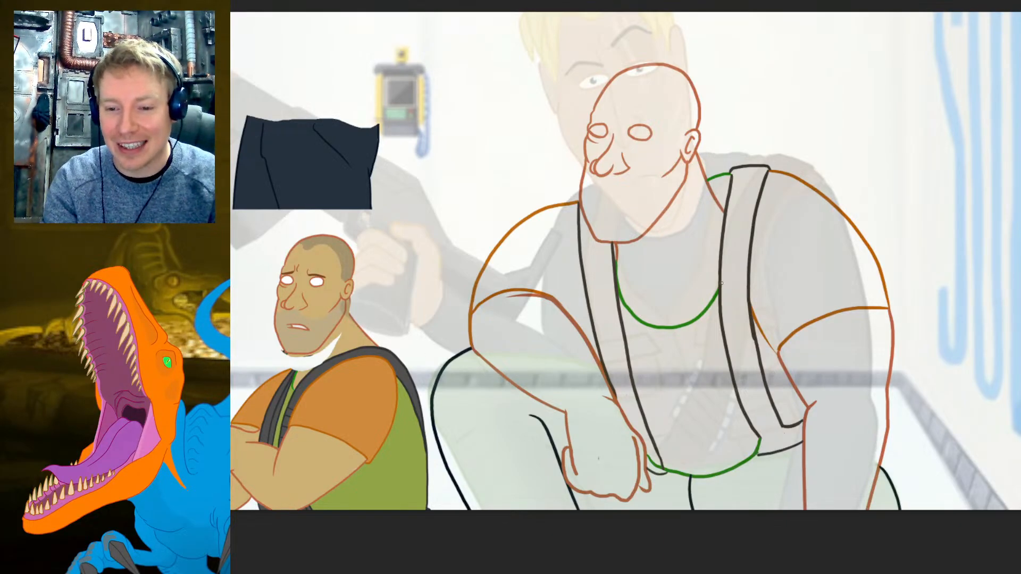
- Draw a stack of short horizontal buckle lines across the right strap at chest height, beside the neckline
mouse_move(722, 284)
mouse_down()
mouse_move(743, 274)
mouse_move(746, 287)
mouse_up()
key(ctrl+z)
key(ctrl+z)
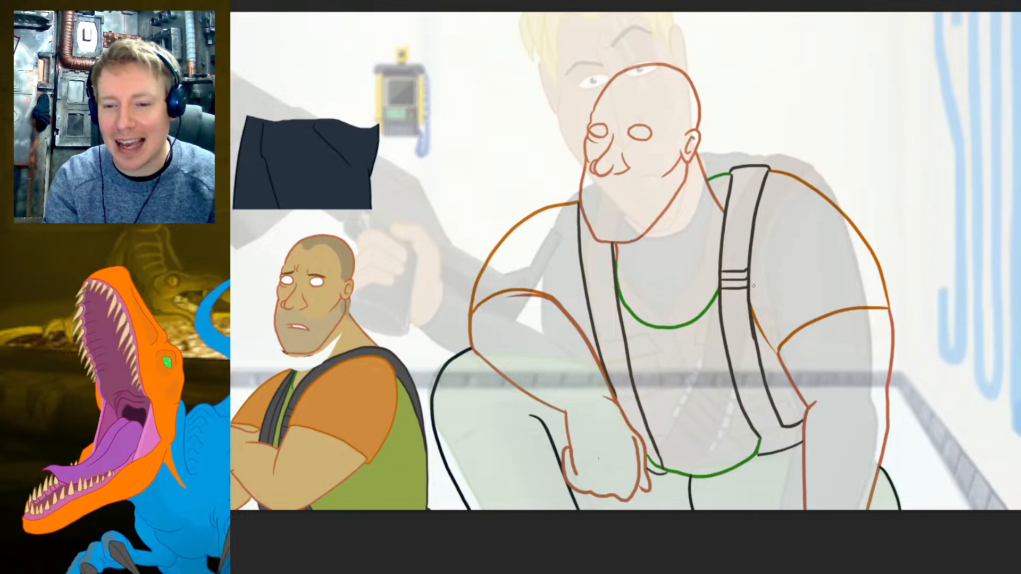
key(ctrl+z)
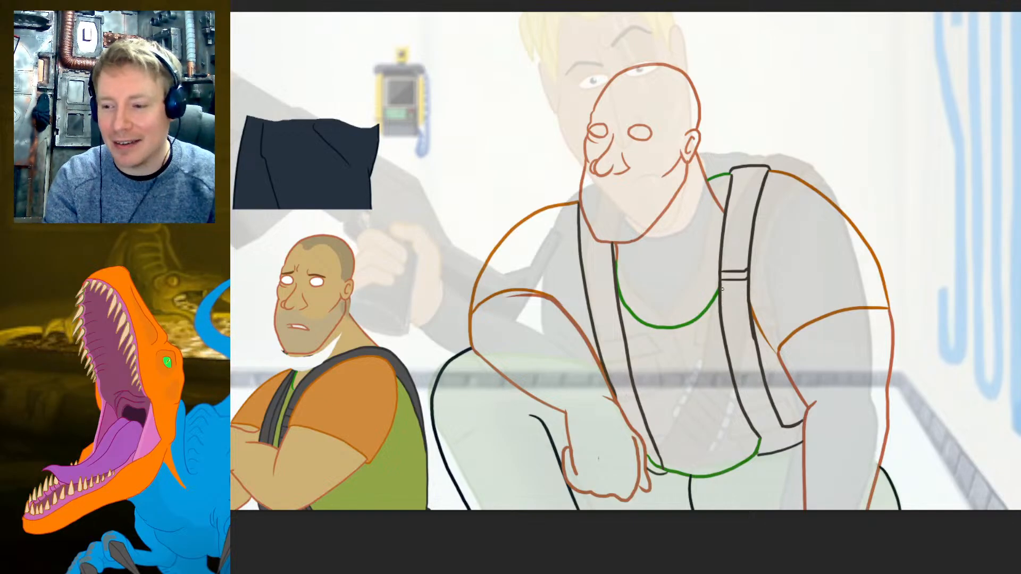
mouse_move(721, 295)
mouse_down()
mouse_move(747, 292)
mouse_move(740, 307)
mouse_move(749, 303)
mouse_up()
key(ctrl+z)
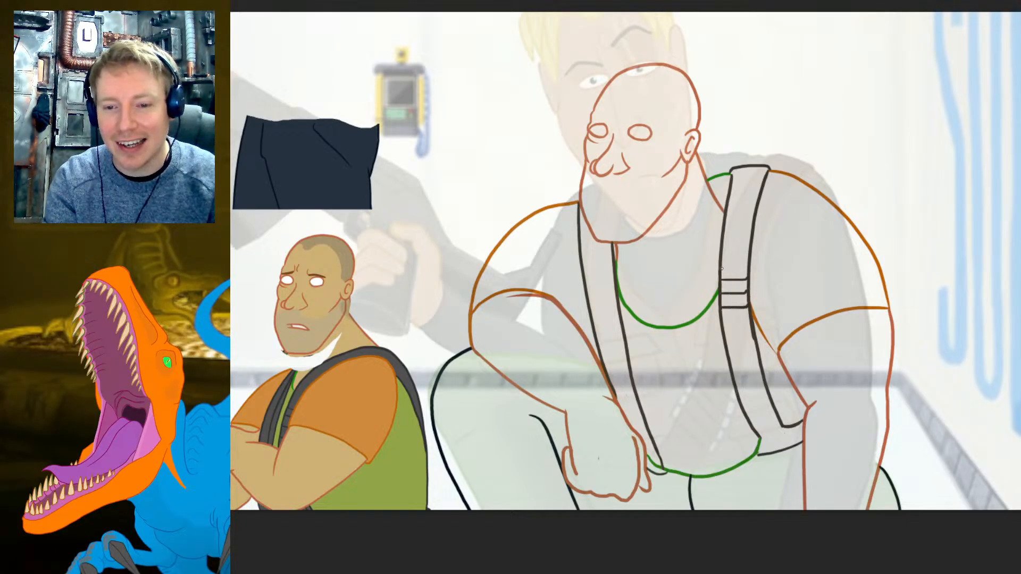
mouse_move(721, 269)
mouse_down()
mouse_move(744, 269)
mouse_move(737, 257)
mouse_move(747, 256)
mouse_up()
key(ctrl+z)
key(ctrl+z)
key(ctrl+z)
key(ctrl+z)
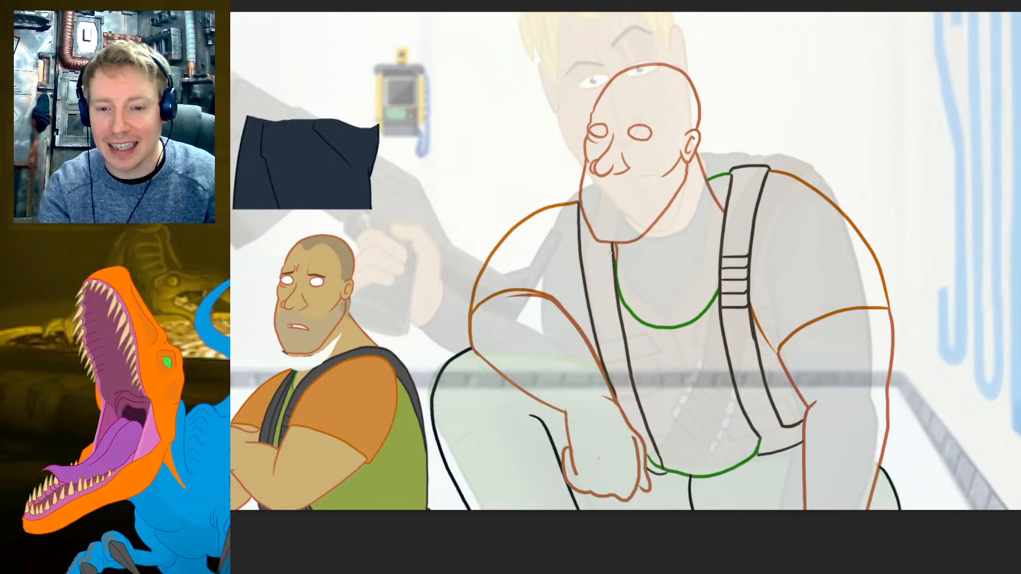
- Draw a thin seam line inside the left strap, parallel to its inner edge, from the chin down to the hem
drag(607, 245, 626, 378)
key(ctrl+z)
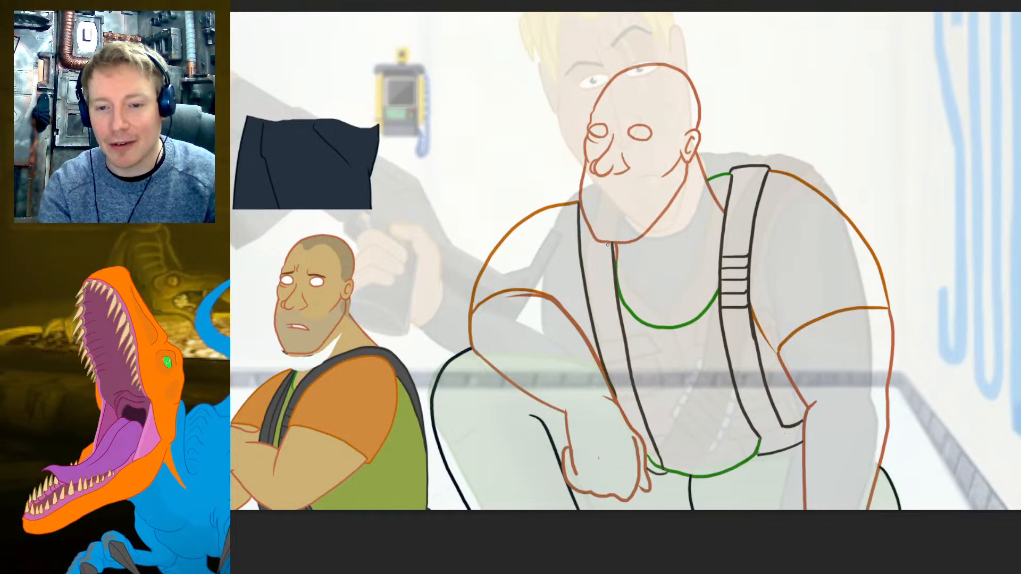
drag(608, 245, 626, 391)
key(ctrl+z)
mouse_move(609, 243)
mouse_down()
mouse_move(625, 375)
mouse_move(647, 435)
mouse_up()
key(ctrl+z)
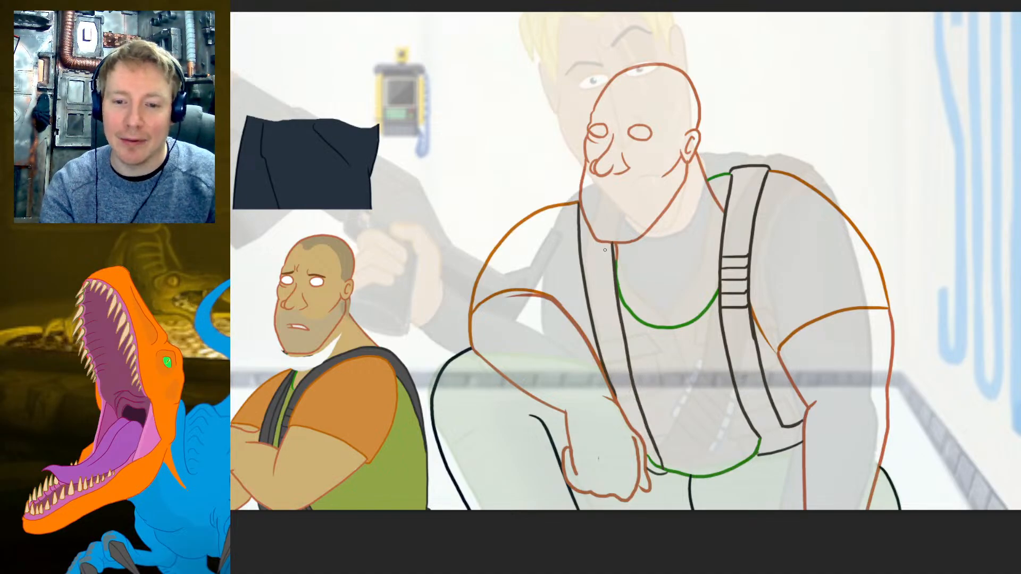
drag(607, 245, 628, 365)
key(ctrl+z)
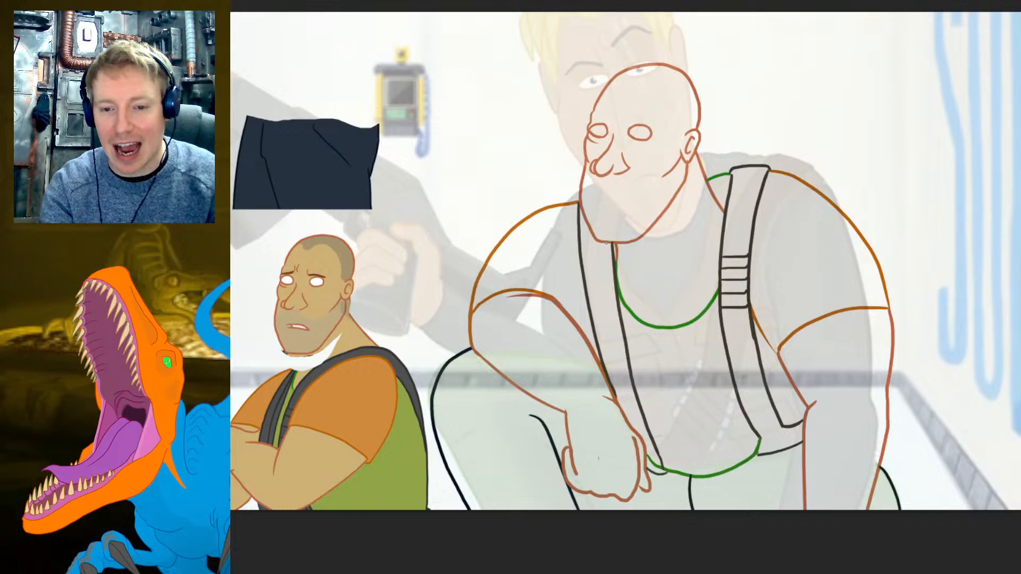
mouse_move(607, 245)
mouse_down()
mouse_move(624, 379)
mouse_move(656, 458)
mouse_up()
key(ctrl+z)
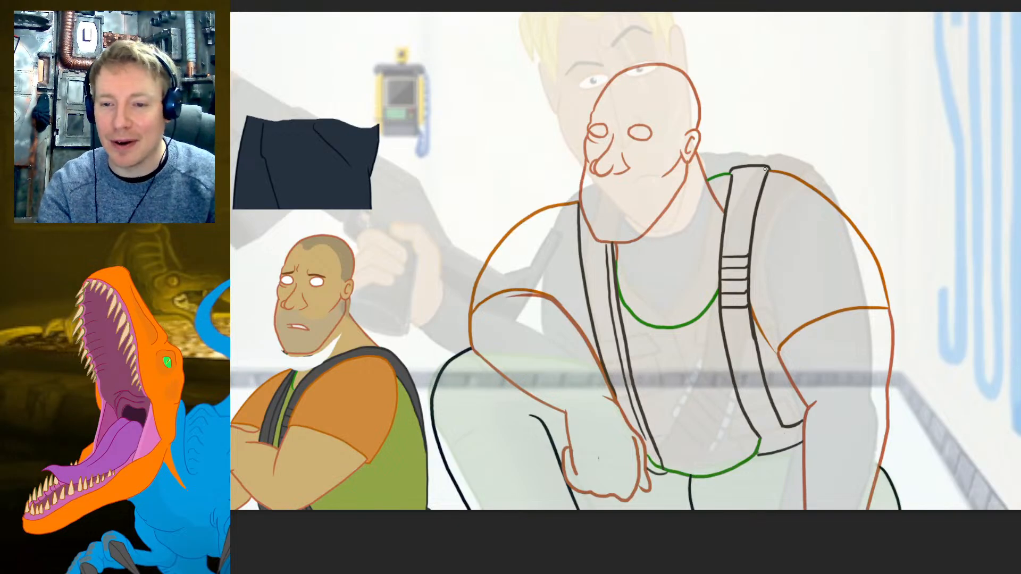
- Draw a thin seam line inside the right strap, parallel to its outer edge, from the shoulder down to its lower end
drag(766, 170, 743, 280)
key(ctrl+z)
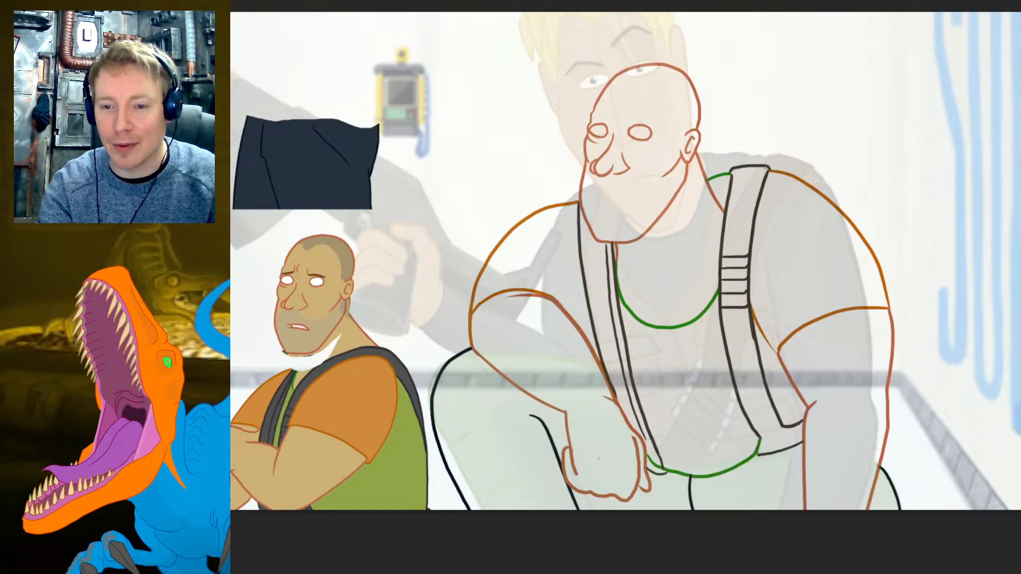
drag(766, 168, 751, 212)
key(ctrl+z)
mouse_move(763, 167)
mouse_down()
mouse_move(744, 282)
mouse_move(748, 340)
mouse_move(781, 427)
mouse_up()
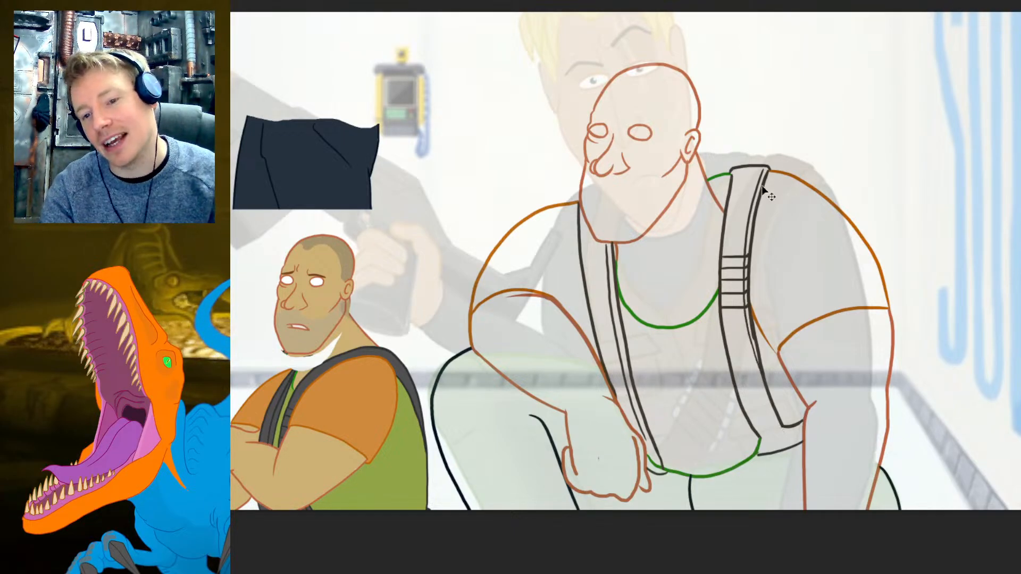
key(ctrl+z)
mouse_move(766, 169)
mouse_down()
mouse_move(743, 270)
mouse_move(748, 364)
mouse_up()
key(ctrl+z)
drag(763, 168, 744, 305)
key(ctrl+z)
mouse_move(762, 169)
mouse_down()
mouse_move(743, 298)
mouse_move(780, 435)
mouse_up()
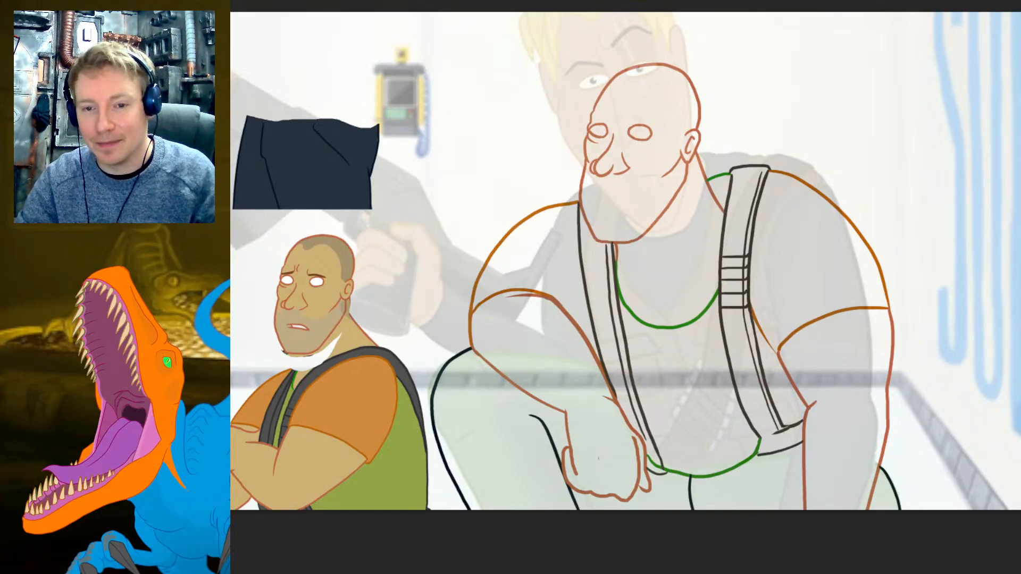
- Hide the faded reference figures and fill the bald man's left strap with dark grey from the chin down to the hand
key(shift+l)
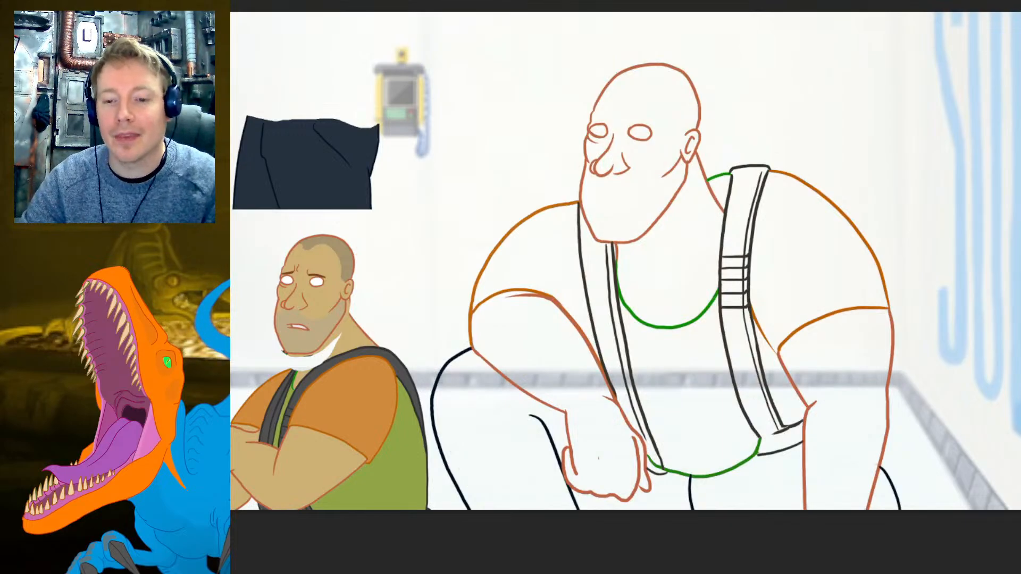
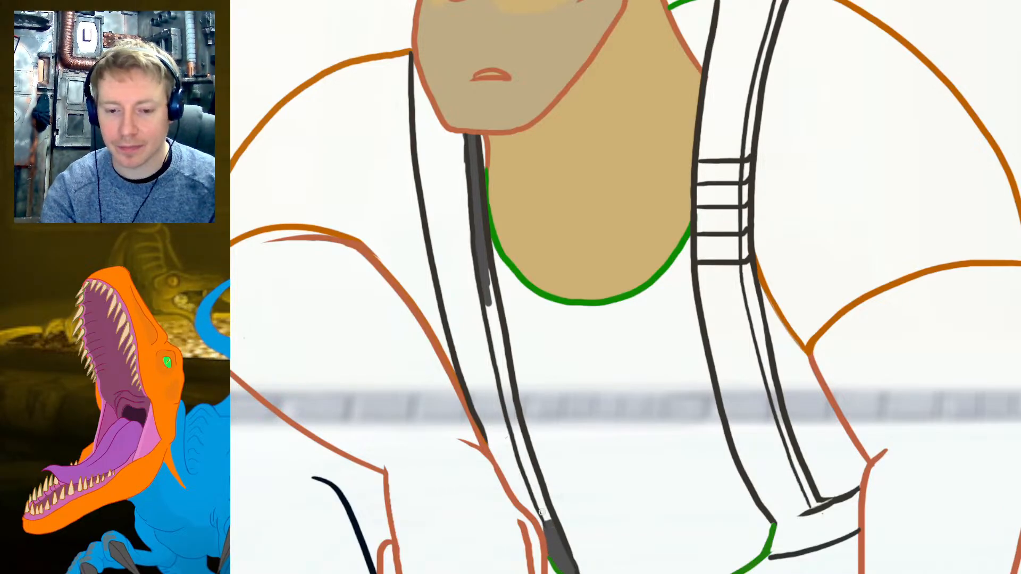
drag(548, 532, 496, 455)
mouse_move(516, 496)
mouse_down()
mouse_move(485, 415)
mouse_move(498, 454)
mouse_move(524, 501)
mouse_move(513, 444)
mouse_move(544, 519)
mouse_move(512, 420)
mouse_move(522, 444)
mouse_move(514, 446)
mouse_move(483, 257)
mouse_move(499, 341)
mouse_up()
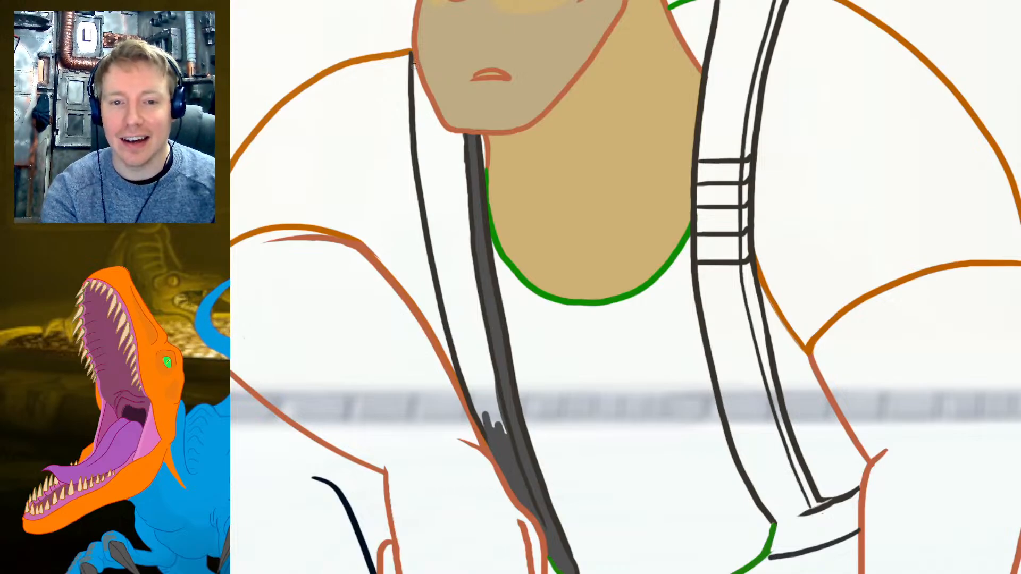
mouse_move(414, 65)
mouse_down()
mouse_move(417, 103)
mouse_move(463, 140)
mouse_move(459, 160)
mouse_move(432, 121)
mouse_move(423, 116)
mouse_move(418, 128)
mouse_move(432, 220)
mouse_move(430, 171)
mouse_move(445, 150)
mouse_move(478, 340)
mouse_move(506, 429)
mouse_move(500, 440)
mouse_move(488, 430)
mouse_move(497, 415)
mouse_move(465, 283)
mouse_move(488, 409)
mouse_move(474, 345)
mouse_move(459, 337)
mouse_move(444, 281)
mouse_up()
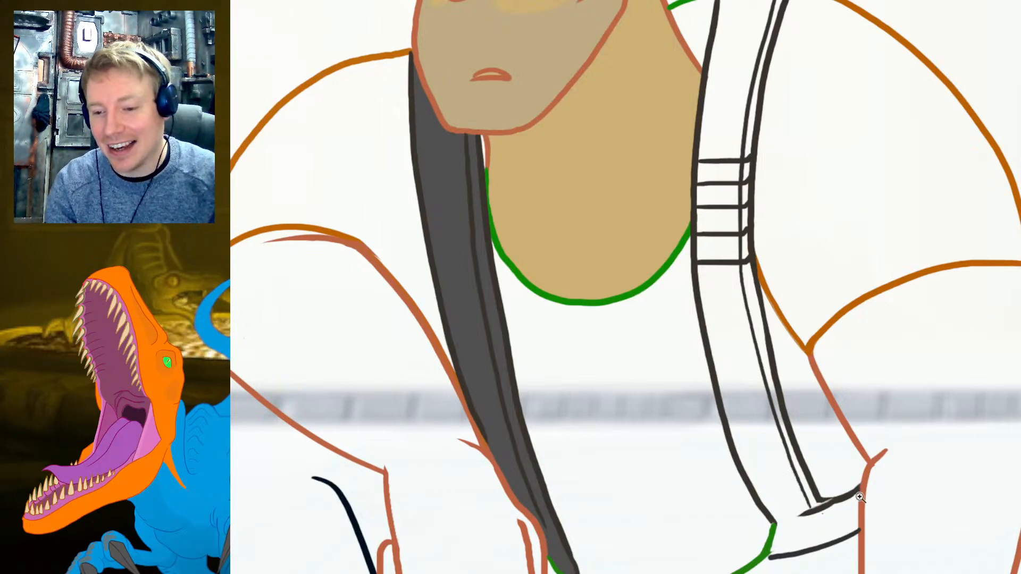
- Fill the right strap with dark grey, including the buckle area and the short side piece running to the straight arm
scroll(856, 497, up, 1)
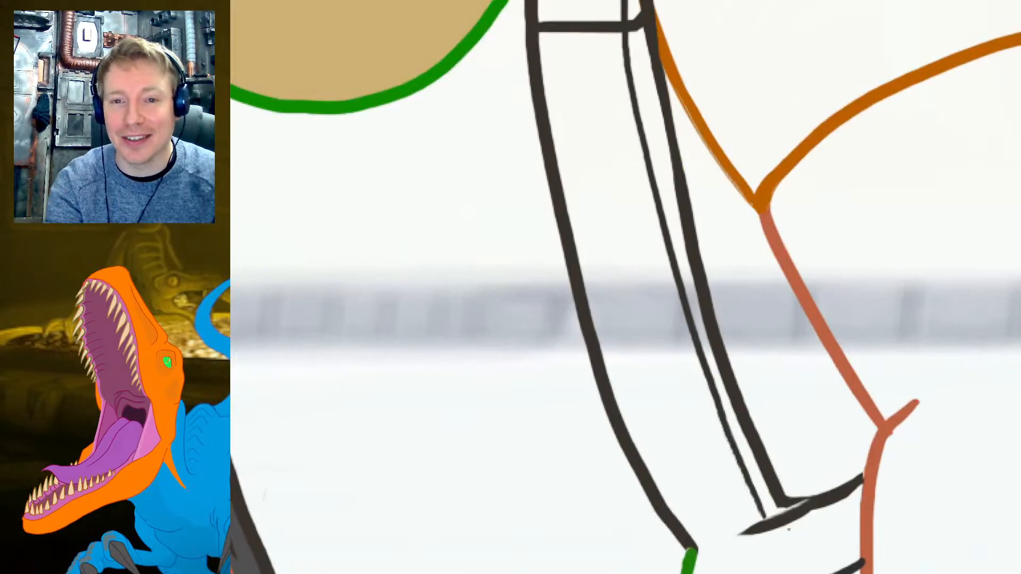
scroll(691, 106, down, 5)
scroll(751, 437, up, 2)
scroll(751, 436, up, 2)
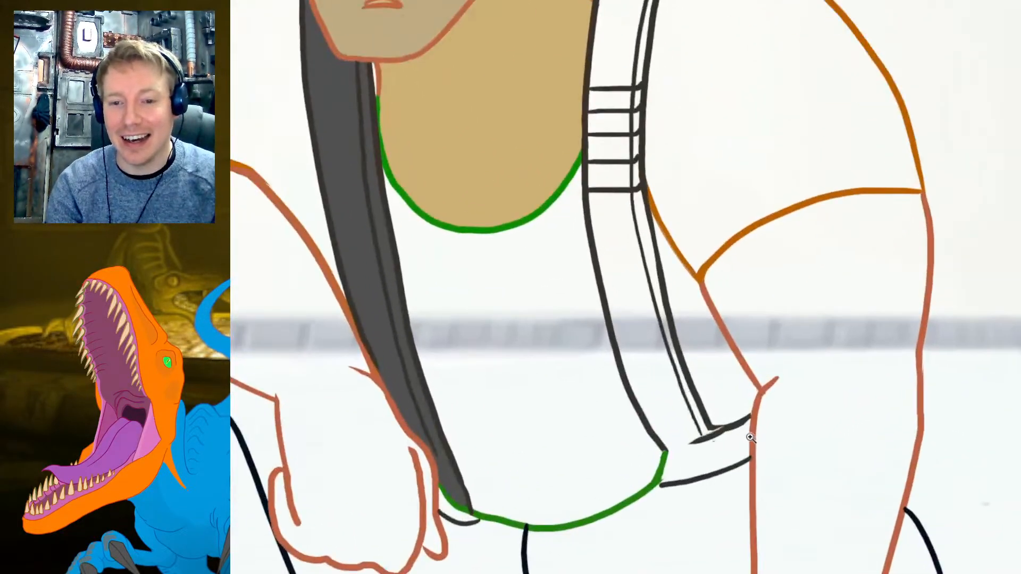
scroll(861, 314, up, 2)
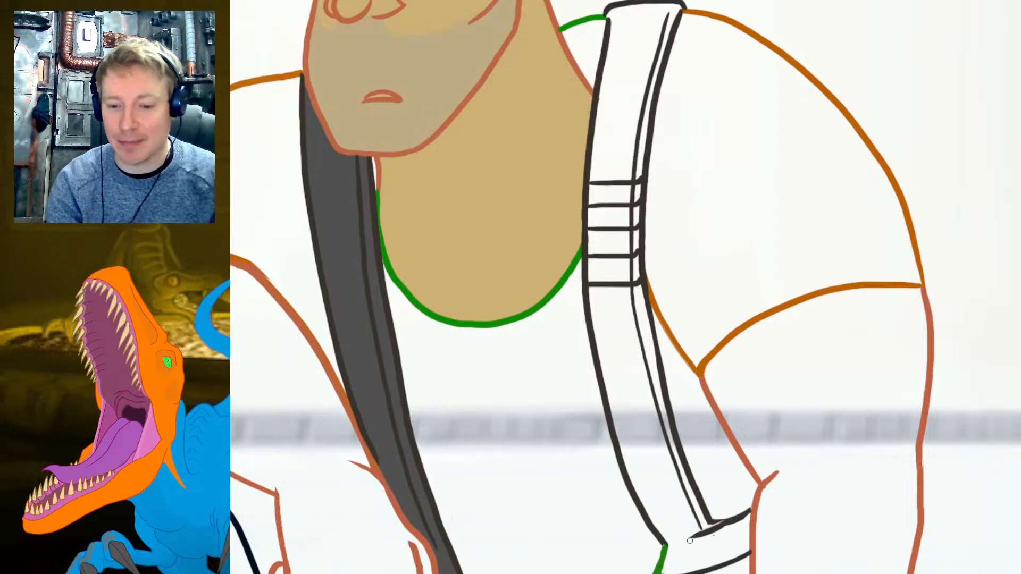
mouse_move(669, 547)
mouse_down()
mouse_move(678, 573)
mouse_move(669, 564)
mouse_move(689, 551)
mouse_move(695, 569)
mouse_move(744, 550)
mouse_move(752, 512)
mouse_move(707, 546)
mouse_move(718, 560)
mouse_move(736, 558)
mouse_move(745, 534)
mouse_move(733, 529)
mouse_move(701, 549)
mouse_move(725, 525)
mouse_up()
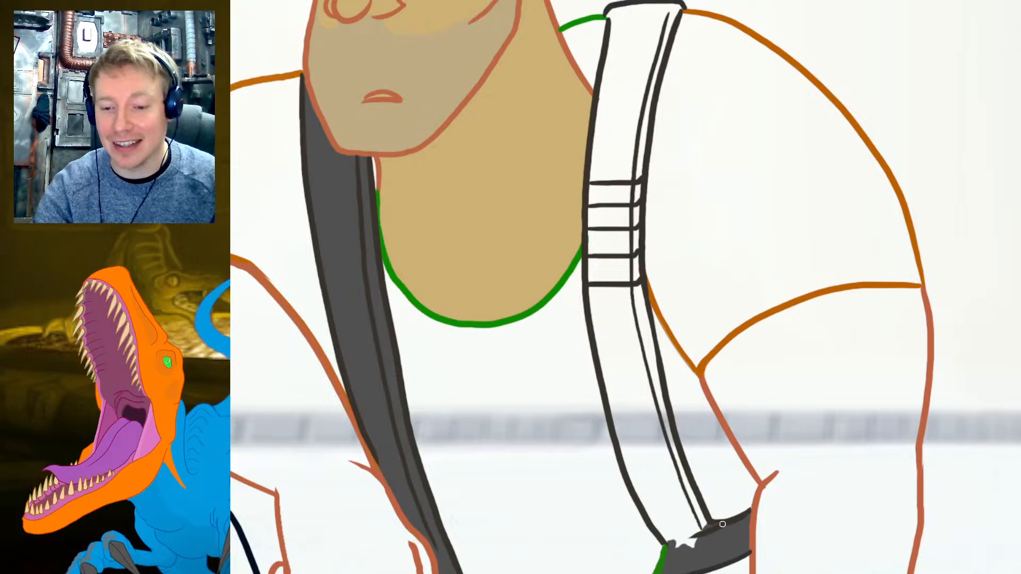
mouse_move(723, 524)
mouse_down()
mouse_move(663, 424)
mouse_move(635, 316)
mouse_move(639, 122)
mouse_move(680, 7)
mouse_move(608, 13)
mouse_move(667, 22)
mouse_move(652, 27)
mouse_move(640, 11)
mouse_move(613, 23)
mouse_move(602, 139)
mouse_move(596, 133)
mouse_move(596, 249)
mouse_move(630, 35)
mouse_move(602, 168)
mouse_up()
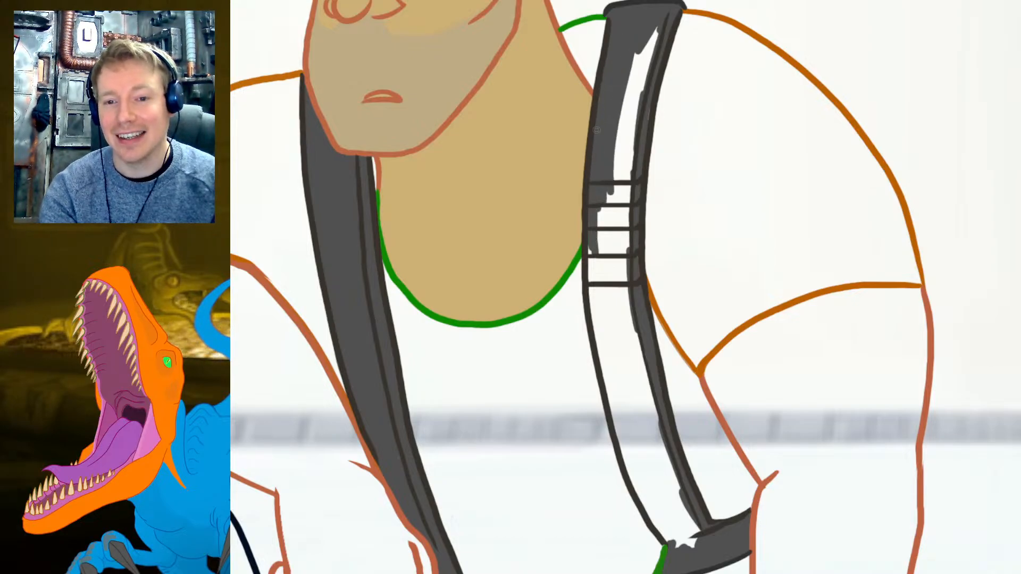
mouse_move(619, 107)
mouse_down()
mouse_move(652, 35)
mouse_move(633, 114)
mouse_move(645, 1)
mouse_move(630, 174)
mouse_move(647, 118)
mouse_move(623, 271)
mouse_move(614, 170)
mouse_move(591, 235)
mouse_move(597, 335)
mouse_move(608, 358)
mouse_move(628, 260)
mouse_move(617, 294)
mouse_move(616, 421)
mouse_move(636, 480)
mouse_move(626, 467)
mouse_move(660, 528)
mouse_move(652, 492)
mouse_move(663, 522)
mouse_move(698, 552)
mouse_move(677, 495)
mouse_move(686, 496)
mouse_move(671, 492)
mouse_move(641, 356)
mouse_up()
mouse_move(672, 495)
mouse_down()
mouse_move(665, 501)
mouse_move(644, 481)
mouse_up()
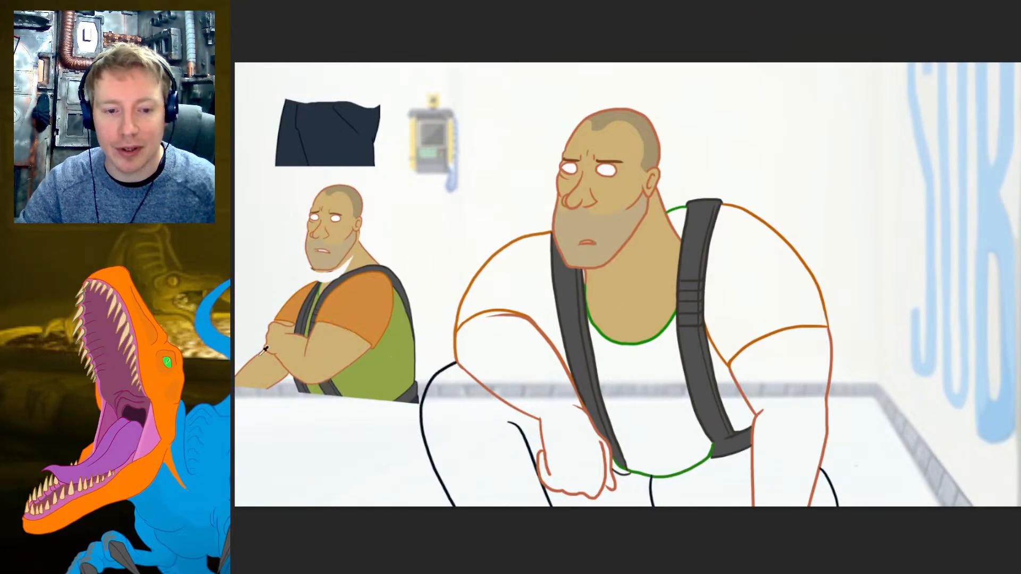
- Fill the tank top with olive green behind the neck, across the chest between the straps, and in the gap beside the straight arm
click(611, 288)
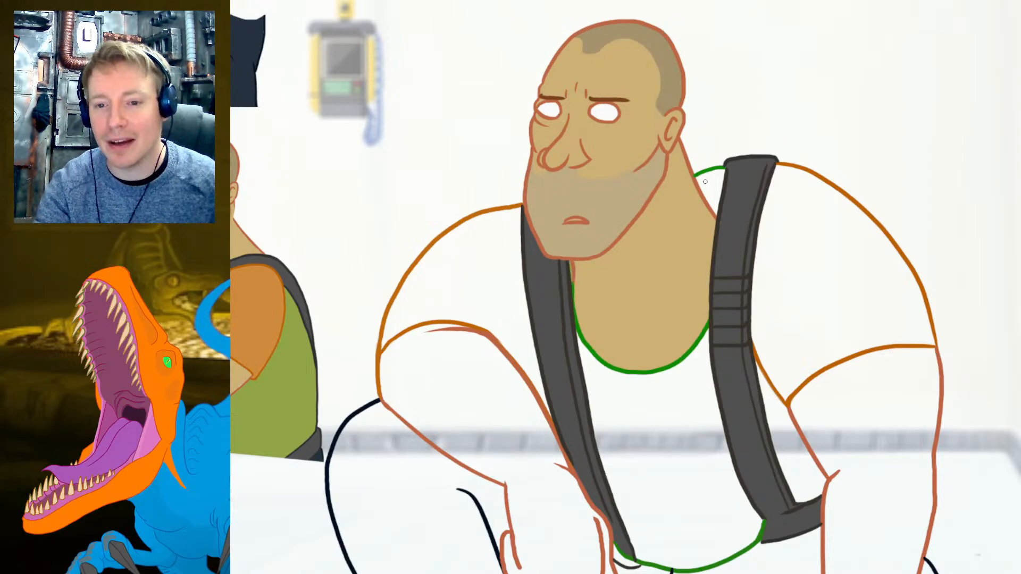
mouse_move(699, 182)
mouse_down()
mouse_move(713, 207)
mouse_move(721, 184)
mouse_move(712, 190)
mouse_move(704, 181)
mouse_up()
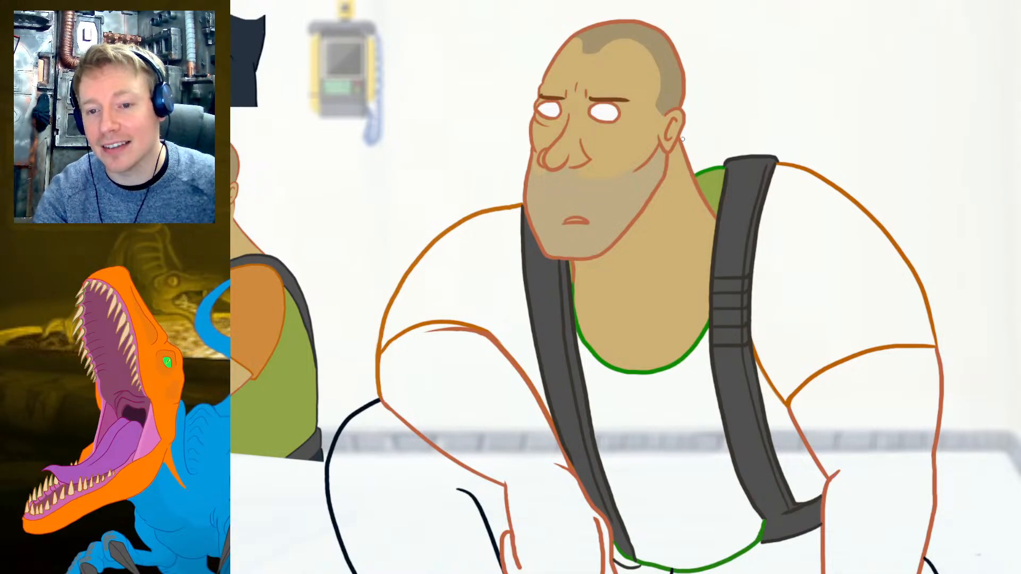
scroll(692, 264, down, 5)
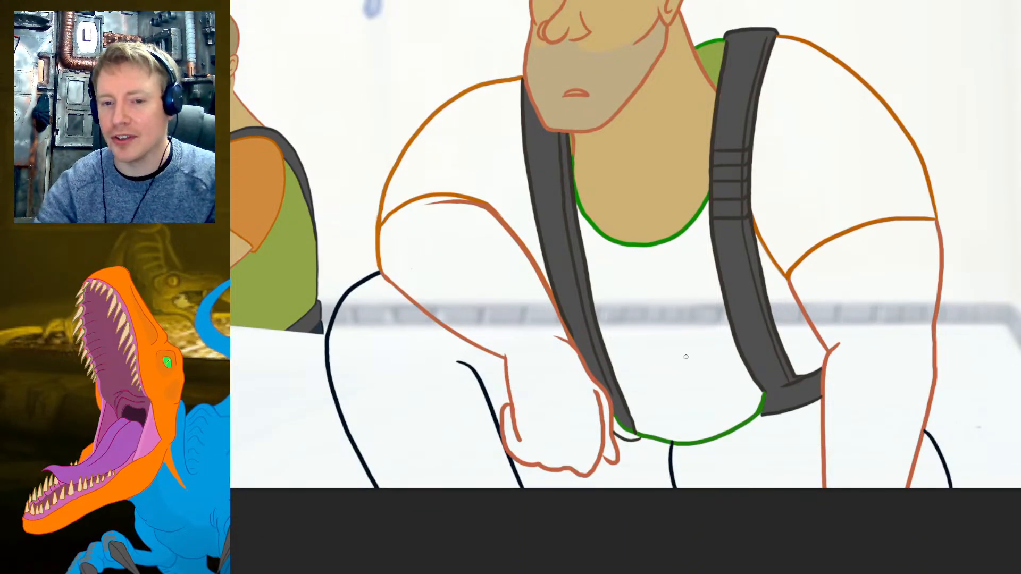
mouse_move(577, 204)
mouse_down()
mouse_move(587, 244)
mouse_move(582, 229)
mouse_move(593, 248)
mouse_move(606, 243)
mouse_move(608, 291)
mouse_move(597, 267)
mouse_move(592, 284)
mouse_move(638, 423)
mouse_up()
key(ctrl+z)
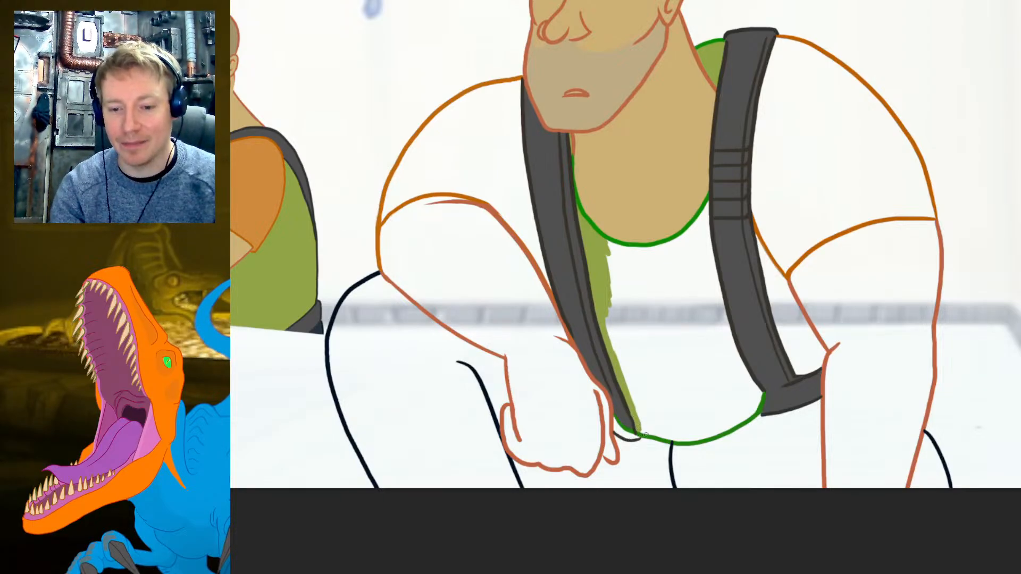
mouse_move(646, 431)
mouse_down()
mouse_move(698, 439)
mouse_move(744, 416)
mouse_move(738, 423)
mouse_move(762, 396)
mouse_move(734, 364)
mouse_move(755, 386)
mouse_up()
mouse_move(749, 379)
mouse_down()
mouse_move(728, 367)
mouse_move(715, 290)
mouse_move(737, 358)
mouse_up()
mouse_move(721, 307)
mouse_down()
mouse_move(700, 225)
mouse_move(710, 245)
mouse_move(707, 204)
mouse_move(694, 234)
mouse_move(692, 221)
mouse_move(704, 230)
mouse_up()
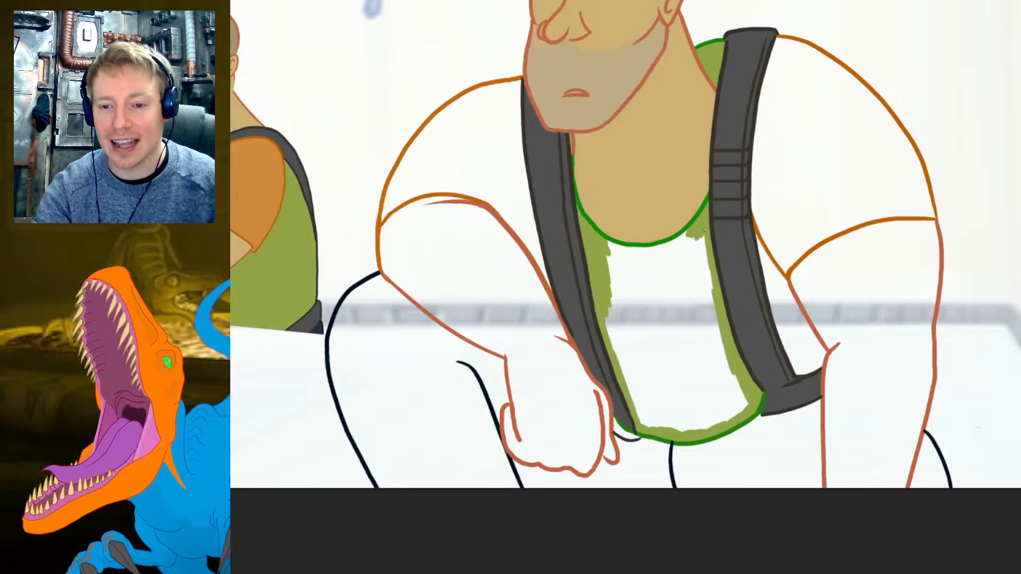
mouse_move(597, 245)
mouse_down()
mouse_move(641, 253)
mouse_move(629, 249)
mouse_move(672, 246)
mouse_move(686, 230)
mouse_up()
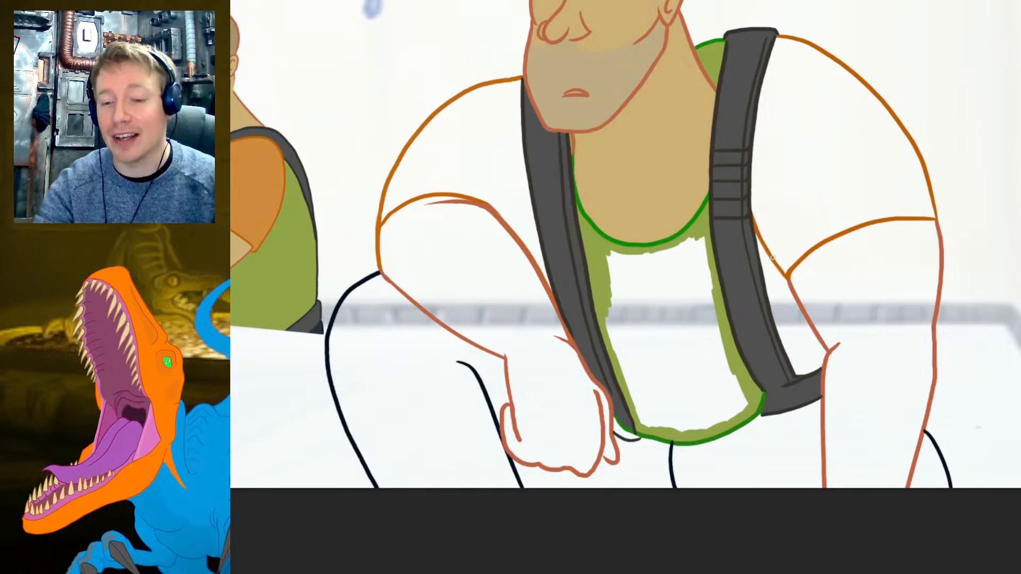
mouse_move(759, 238)
mouse_down()
mouse_move(766, 269)
mouse_move(773, 263)
mouse_move(826, 352)
mouse_move(821, 365)
mouse_move(795, 298)
mouse_move(821, 378)
mouse_move(821, 359)
mouse_move(797, 373)
mouse_move(832, 350)
mouse_move(819, 365)
mouse_move(798, 366)
mouse_move(802, 339)
mouse_move(770, 364)
mouse_move(806, 358)
mouse_move(797, 372)
mouse_move(768, 282)
mouse_move(813, 341)
mouse_up()
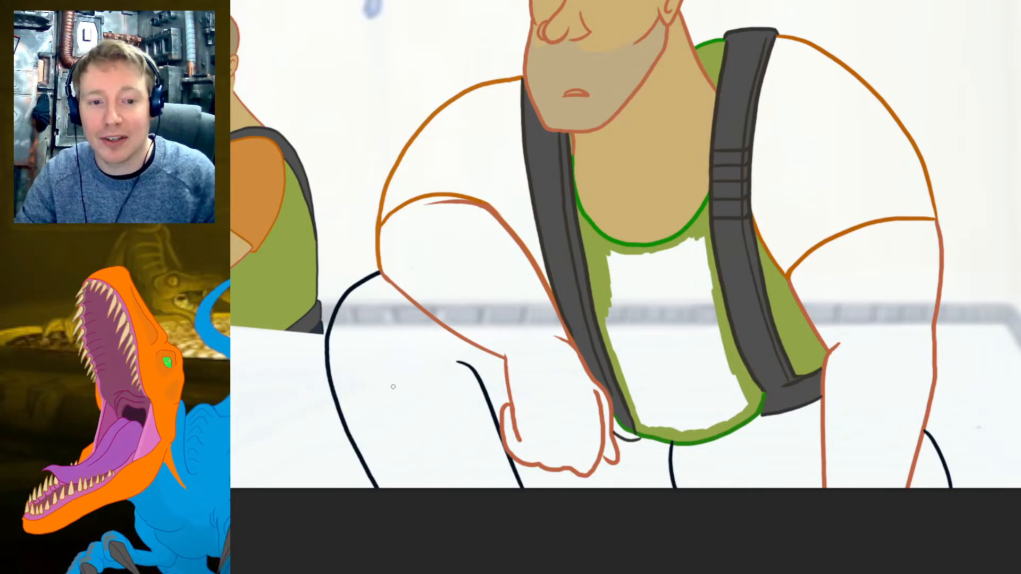
click(684, 346)
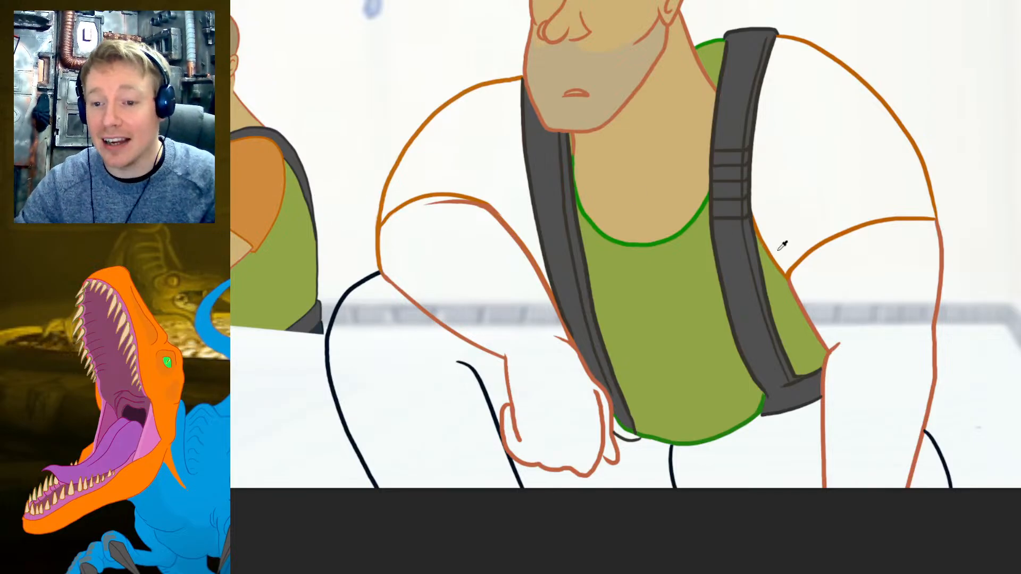
- Sample the orange sleeve outline and draw a short line closing the left sleeve between the left strap and the bent forearm
click(792, 269)
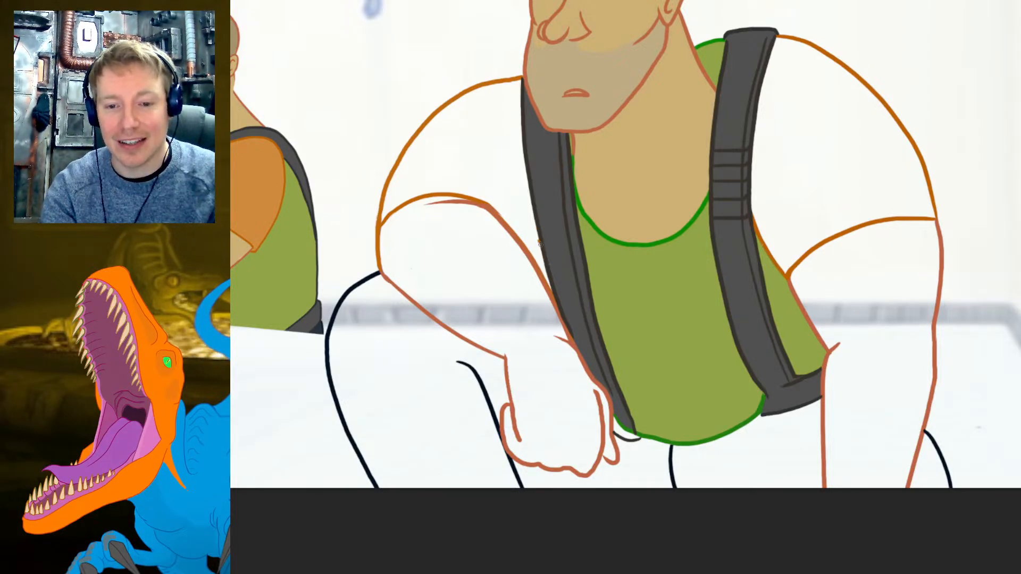
drag(540, 249, 539, 264)
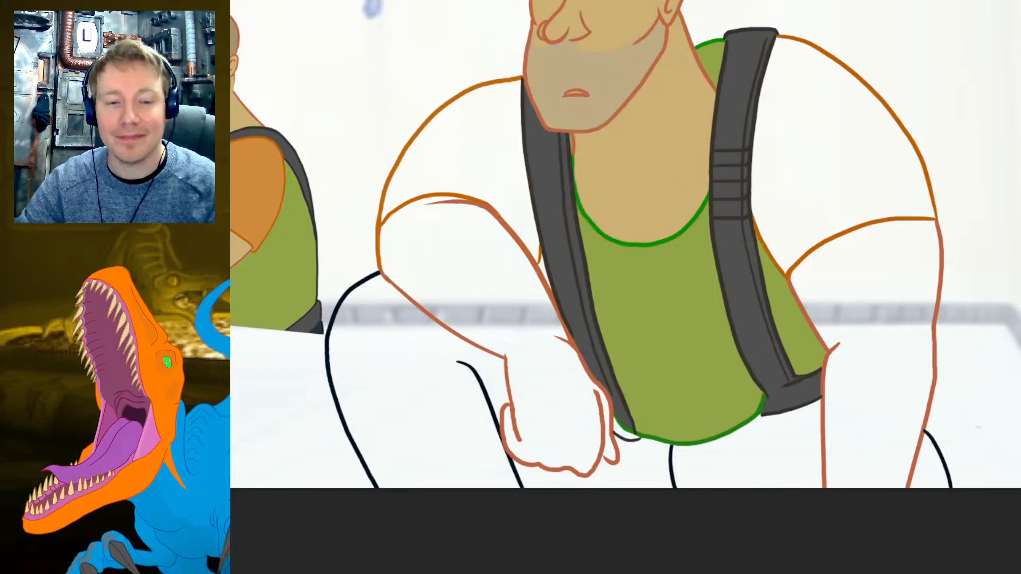
- Fill the bent arm with the tan skin colour, from the sleeve edge through the forearm to the hand and fingers
mouse_move(548, 319)
mouse_down()
mouse_move(556, 372)
mouse_move(569, 375)
mouse_move(578, 341)
mouse_up()
key(ctrl+z)
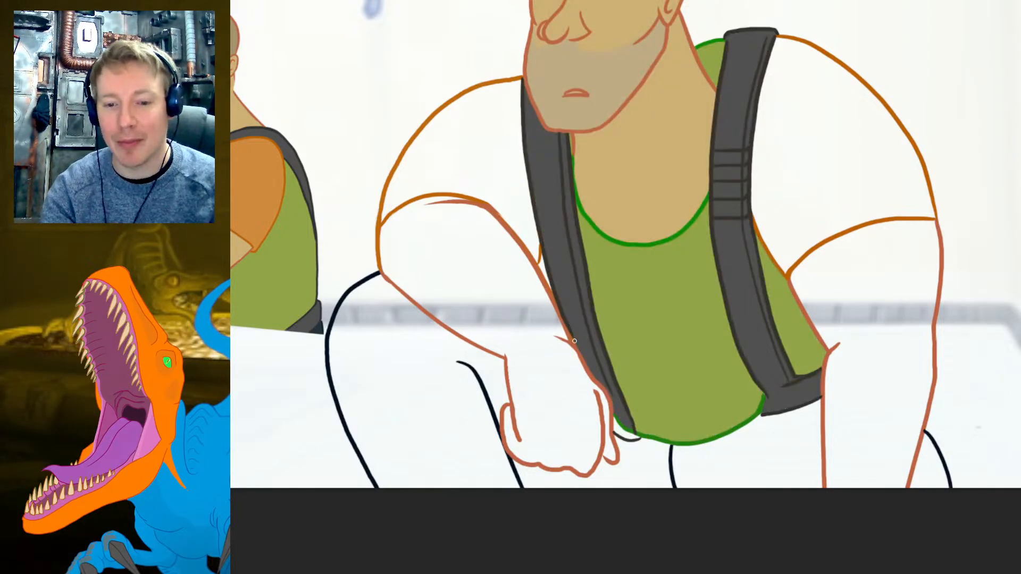
mouse_move(554, 341)
mouse_down()
mouse_move(567, 361)
mouse_move(571, 345)
mouse_move(603, 397)
mouse_move(604, 453)
mouse_up()
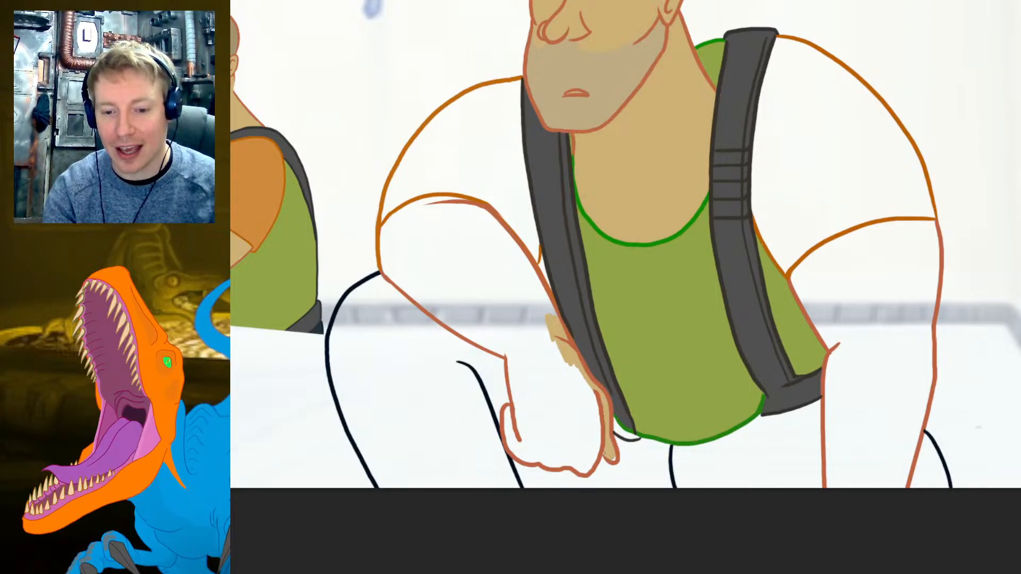
mouse_move(521, 432)
mouse_down()
mouse_move(512, 410)
mouse_move(517, 456)
mouse_move(544, 453)
mouse_move(553, 466)
mouse_move(562, 456)
mouse_move(553, 464)
mouse_move(573, 460)
mouse_move(566, 466)
mouse_move(578, 471)
mouse_move(587, 458)
mouse_move(588, 470)
mouse_move(602, 415)
mouse_move(575, 366)
mouse_up()
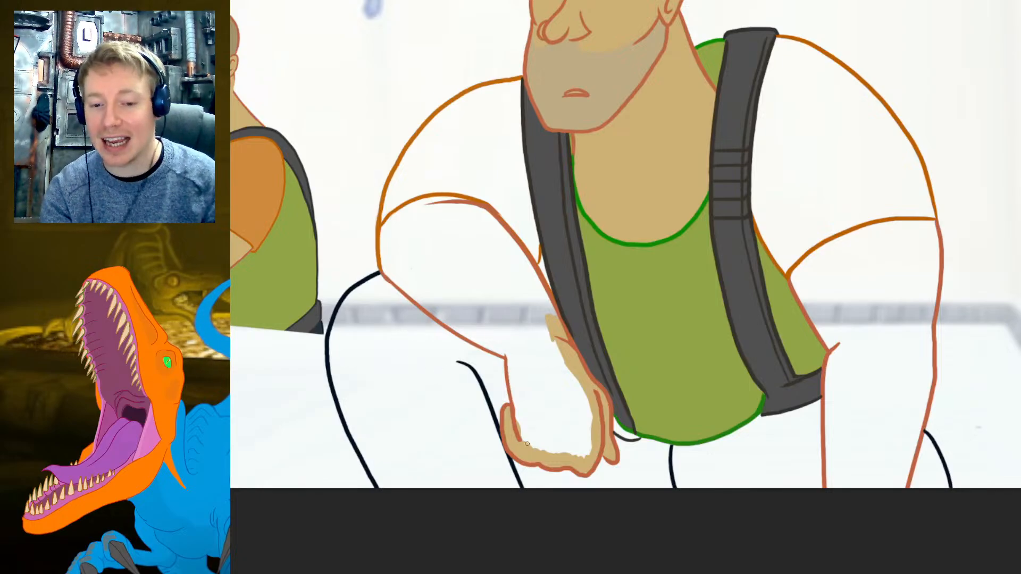
mouse_move(527, 443)
mouse_down()
mouse_move(512, 349)
mouse_move(513, 393)
mouse_move(510, 379)
mouse_up()
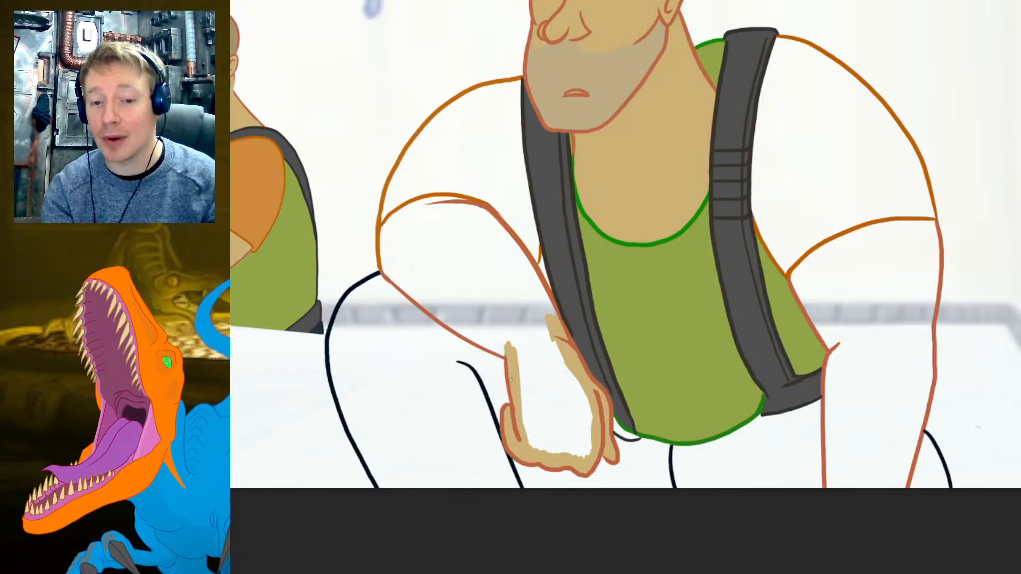
mouse_move(408, 273)
mouse_down()
mouse_move(400, 283)
mouse_move(384, 266)
mouse_move(509, 357)
mouse_move(415, 265)
mouse_move(412, 275)
mouse_move(388, 239)
mouse_move(382, 256)
mouse_move(389, 221)
mouse_move(447, 200)
mouse_move(422, 200)
mouse_move(461, 201)
mouse_up()
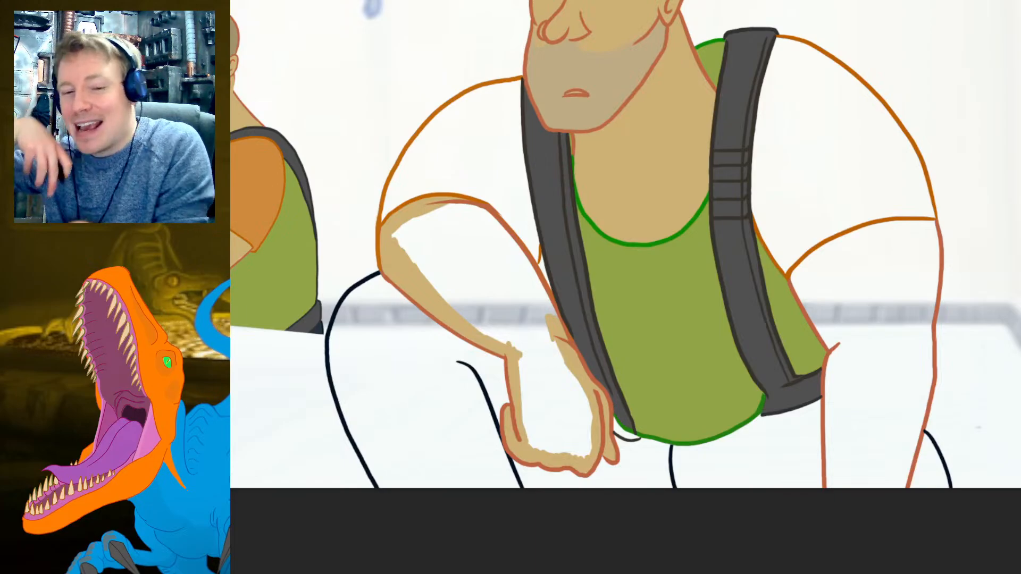
mouse_move(487, 242)
mouse_down()
mouse_move(449, 211)
mouse_move(494, 232)
mouse_move(510, 263)
mouse_move(502, 261)
mouse_move(490, 220)
mouse_move(513, 258)
mouse_move(521, 250)
mouse_move(563, 330)
mouse_move(518, 276)
mouse_move(528, 334)
mouse_up()
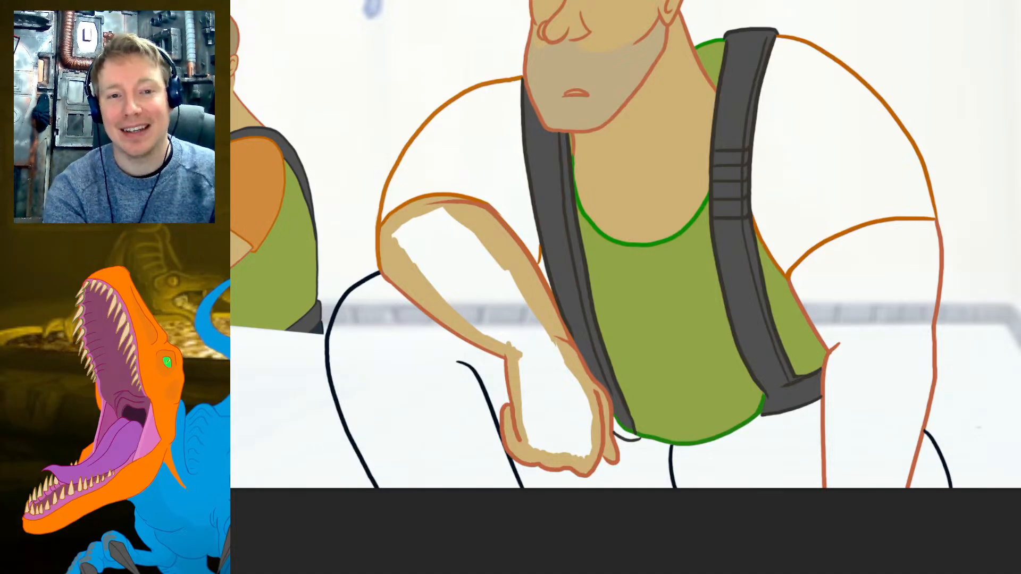
mouse_move(553, 348)
mouse_down()
mouse_move(537, 446)
mouse_move(563, 372)
mouse_move(580, 448)
mouse_move(591, 415)
mouse_move(542, 351)
mouse_move(529, 431)
mouse_move(507, 331)
mouse_move(519, 296)
mouse_move(458, 266)
mouse_move(470, 305)
mouse_move(440, 290)
mouse_move(394, 222)
mouse_move(460, 266)
mouse_move(469, 230)
mouse_up()
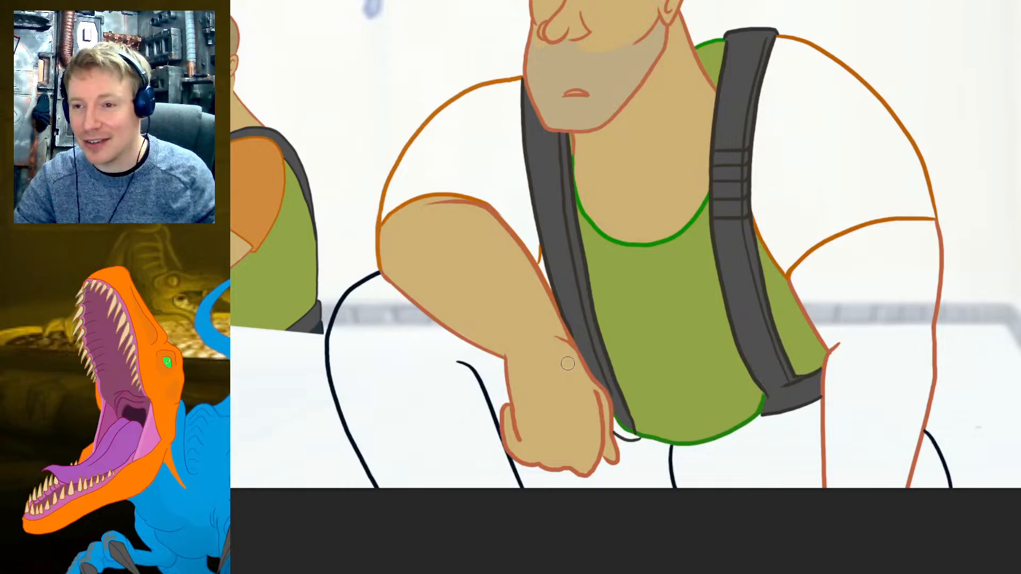
- Fill the straight arm with the tan skin colour from the right sleeve's hem down to the canvas edge
mouse_move(806, 289)
mouse_down()
mouse_move(798, 278)
mouse_move(843, 363)
mouse_up()
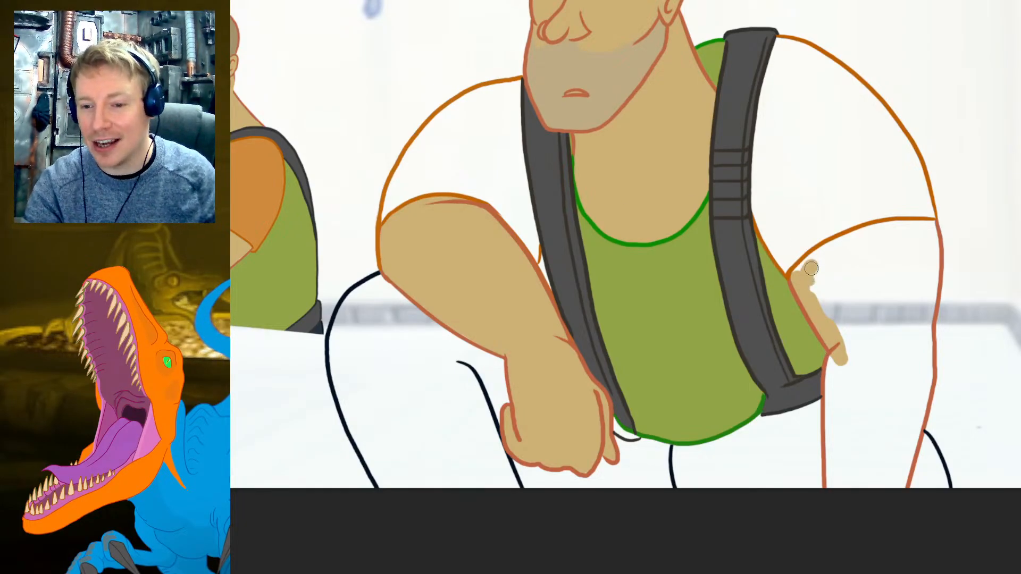
mouse_move(811, 269)
mouse_down()
mouse_move(798, 277)
mouse_move(853, 238)
mouse_move(934, 226)
mouse_up()
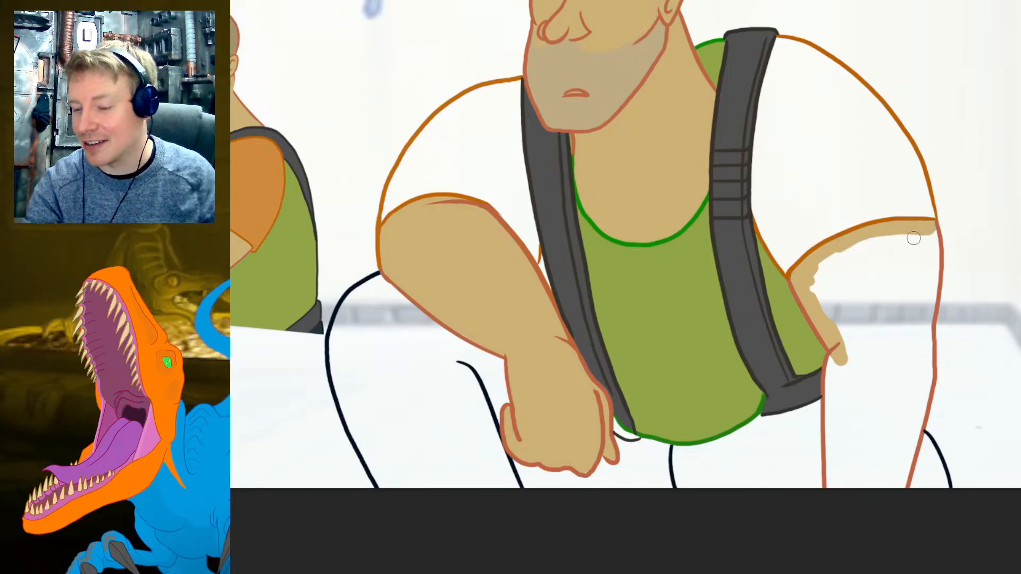
mouse_move(933, 234)
mouse_down()
mouse_move(920, 325)
mouse_move(925, 390)
mouse_move(897, 488)
mouse_move(873, 439)
mouse_move(836, 446)
mouse_move(831, 375)
mouse_move(874, 322)
mouse_move(888, 329)
mouse_move(898, 427)
mouse_move(916, 399)
mouse_move(917, 313)
mouse_move(869, 357)
mouse_move(855, 357)
mouse_move(842, 347)
mouse_move(842, 282)
mouse_move(849, 294)
mouse_move(834, 298)
mouse_move(812, 284)
mouse_move(868, 229)
mouse_up()
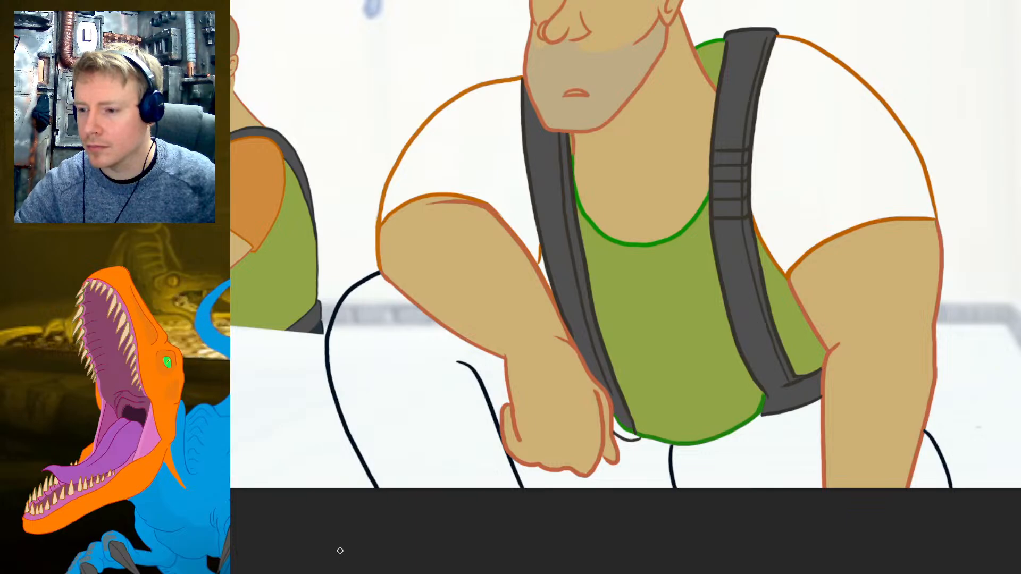
- Fill the left sleeve with orange between the shoulder outline, the dark strap and the bent arm
scroll(553, 534, up, 2)
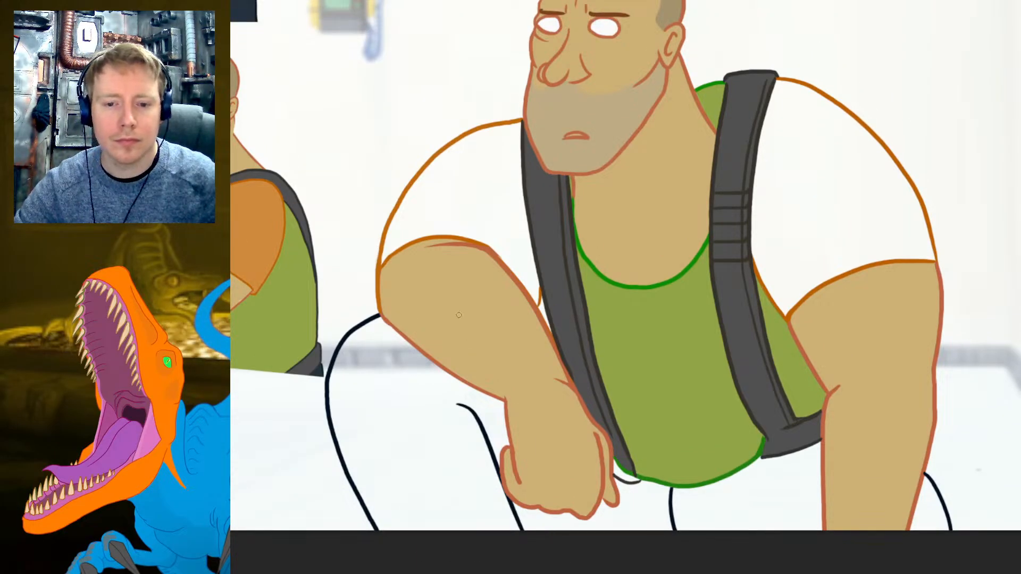
mouse_move(499, 190)
mouse_down()
mouse_move(504, 181)
mouse_move(514, 210)
mouse_move(518, 159)
mouse_move(537, 306)
mouse_move(495, 247)
mouse_move(524, 226)
mouse_move(532, 282)
mouse_move(509, 213)
mouse_move(514, 250)
mouse_move(415, 228)
mouse_move(385, 255)
mouse_move(443, 229)
mouse_move(481, 240)
mouse_move(435, 223)
mouse_move(391, 235)
mouse_move(389, 245)
mouse_move(423, 178)
mouse_move(414, 205)
mouse_move(466, 140)
mouse_move(520, 124)
mouse_move(495, 139)
mouse_move(520, 144)
mouse_move(504, 180)
mouse_move(495, 159)
mouse_move(483, 224)
mouse_move(478, 166)
mouse_move(470, 218)
mouse_move(462, 149)
mouse_move(449, 215)
mouse_move(444, 170)
mouse_move(437, 221)
mouse_move(433, 197)
mouse_move(425, 226)
mouse_move(420, 207)
mouse_move(404, 231)
mouse_up()
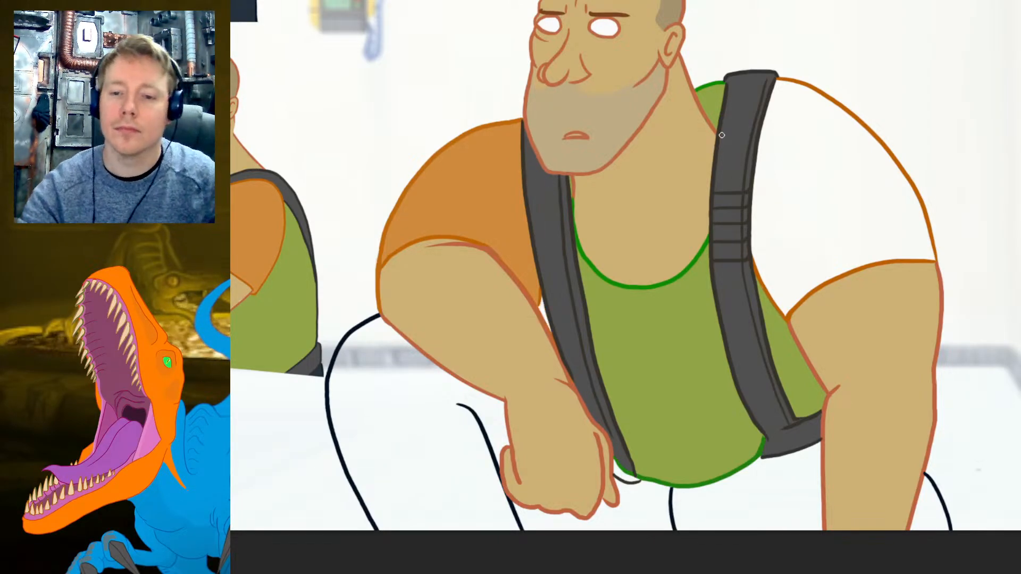
key(i)
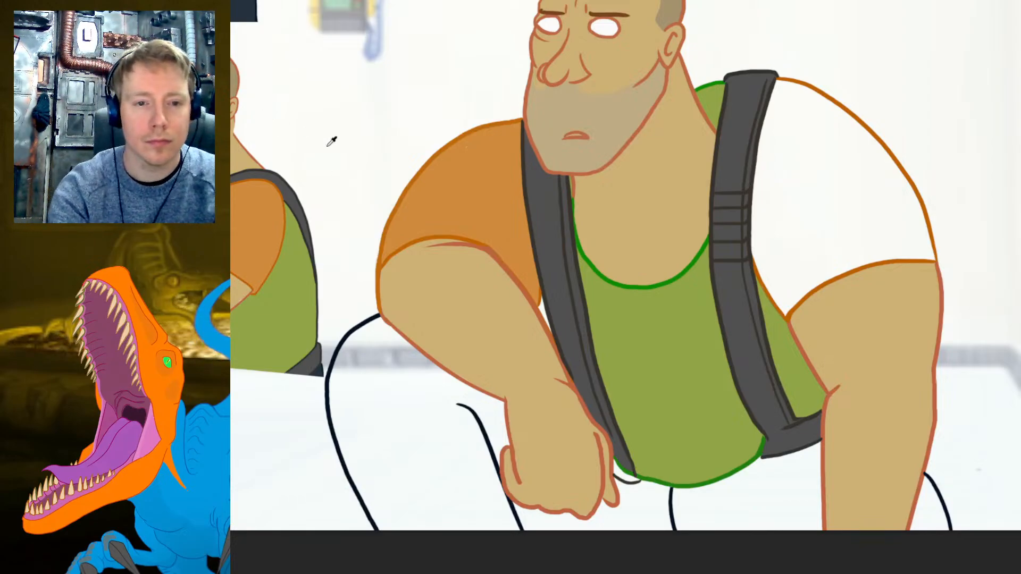
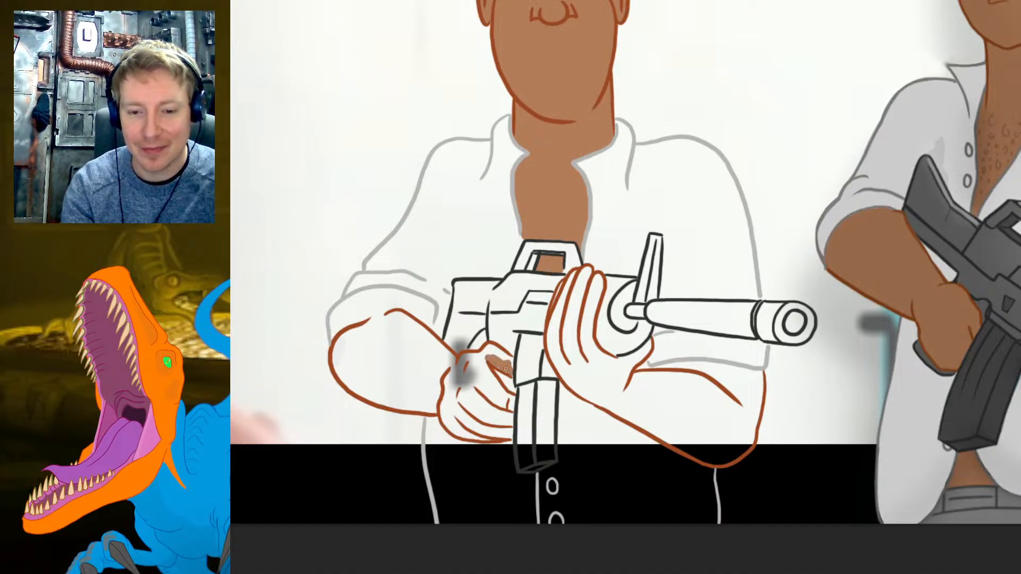
- Fill the rifleman's trigger hand with the brown skin colour, up to the gun's grip and magazine
mouse_move(512, 361)
mouse_down()
mouse_move(484, 352)
mouse_move(509, 361)
mouse_move(493, 352)
mouse_move(459, 364)
mouse_move(472, 357)
mouse_move(508, 394)
mouse_move(512, 436)
mouse_move(468, 435)
mouse_move(442, 411)
mouse_move(470, 437)
mouse_move(444, 398)
mouse_move(450, 390)
mouse_move(466, 422)
mouse_move(478, 417)
mouse_move(487, 381)
mouse_move(509, 423)
mouse_up()
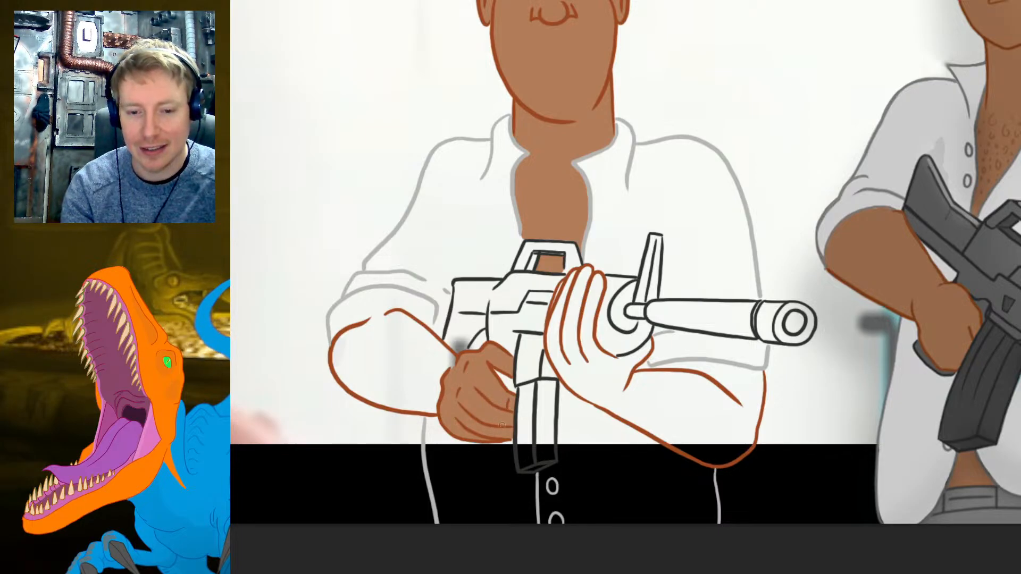
- Fill the rifleman's bent forearm and the upper fingers of his supporting hand with the brown skin colour
mouse_move(340, 371)
mouse_down()
mouse_move(339, 339)
mouse_move(394, 314)
mouse_move(366, 326)
mouse_move(406, 316)
mouse_move(420, 349)
mouse_up()
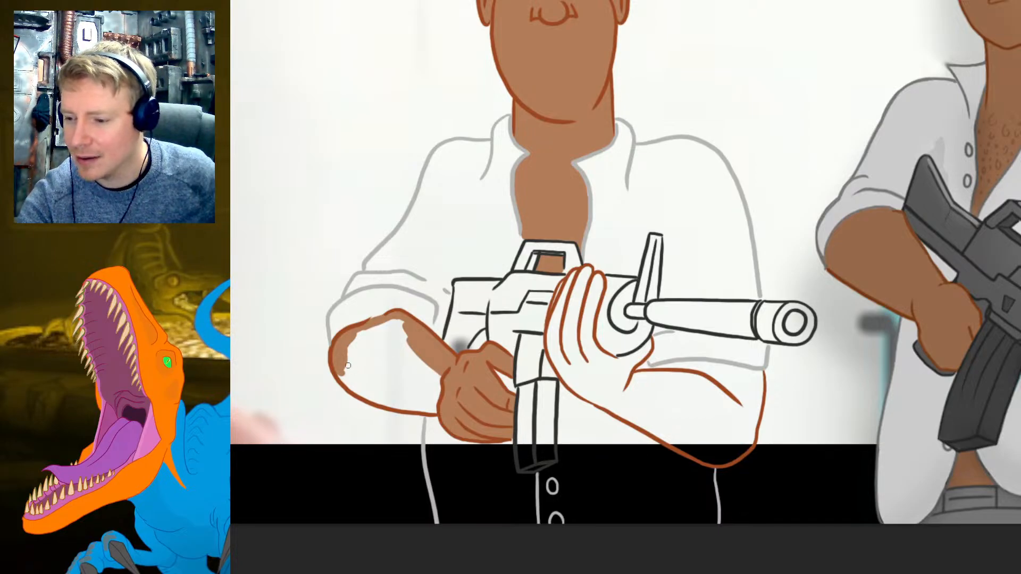
mouse_move(424, 395)
mouse_down()
mouse_move(374, 400)
mouse_move(350, 381)
mouse_move(396, 396)
mouse_move(354, 370)
mouse_move(369, 366)
mouse_move(335, 361)
mouse_move(385, 388)
mouse_move(372, 365)
mouse_move(381, 350)
mouse_move(420, 350)
mouse_move(411, 344)
mouse_move(421, 359)
mouse_move(397, 371)
mouse_move(376, 340)
mouse_move(384, 324)
mouse_move(388, 340)
mouse_move(386, 326)
mouse_move(356, 351)
mouse_up()
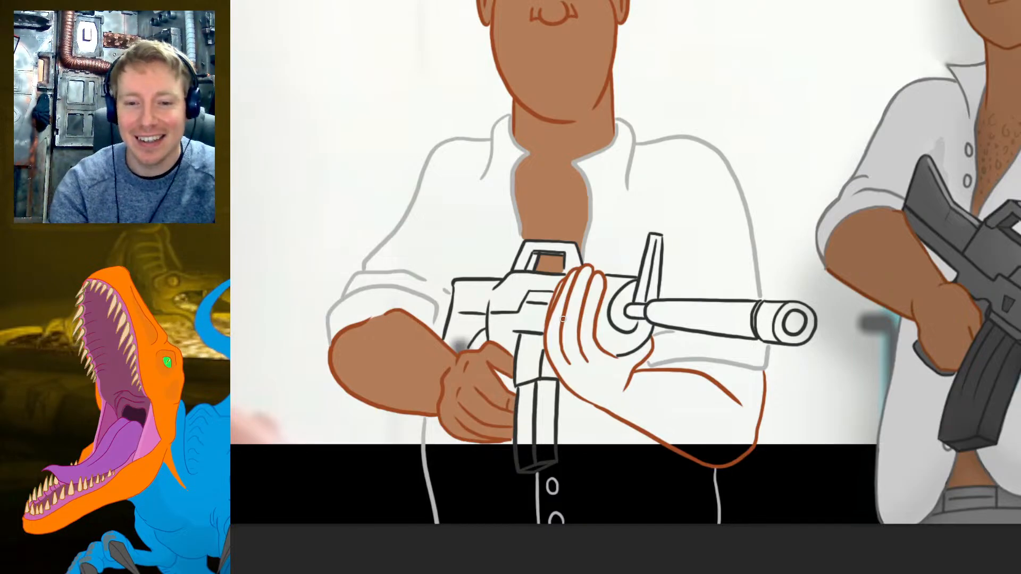
mouse_move(559, 320)
mouse_down()
mouse_move(575, 274)
mouse_move(566, 311)
mouse_move(590, 275)
mouse_move(581, 282)
mouse_move(591, 295)
mouse_move(598, 280)
mouse_move(595, 307)
mouse_move(602, 284)
mouse_move(582, 328)
mouse_move(593, 312)
mouse_move(589, 325)
mouse_move(636, 338)
mouse_move(599, 354)
mouse_move(580, 329)
mouse_move(593, 346)
mouse_up()
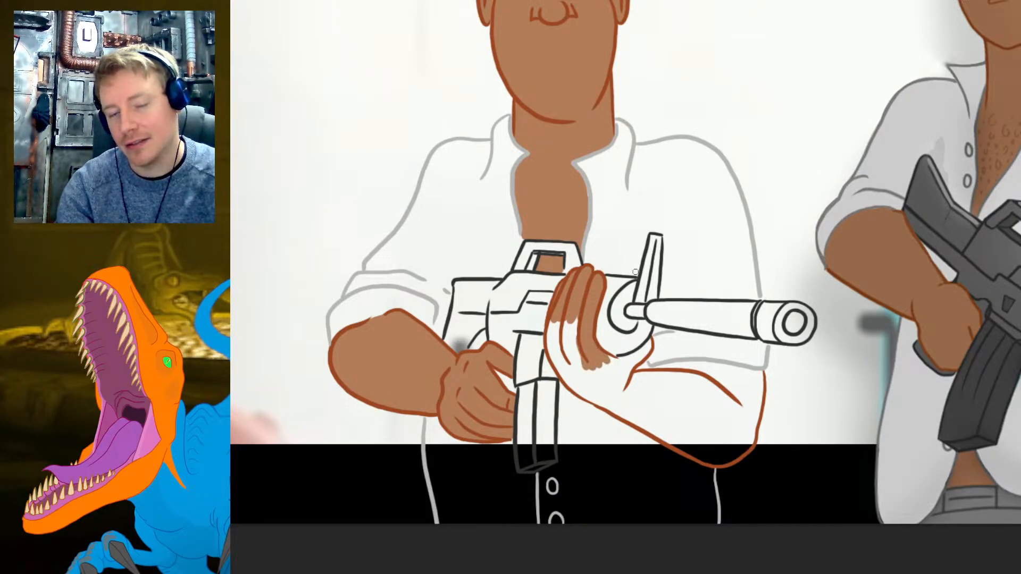
- Handwrite a person's full name in brown on the blank wall beside the rifleman's head
mouse_move(699, 10)
mouse_down()
mouse_move(745, 11)
mouse_move(776, 38)
mouse_up()
mouse_move(715, 63)
mouse_down()
mouse_move(768, 82)
mouse_move(802, 63)
mouse_move(819, 77)
mouse_move(833, 72)
mouse_up()
mouse_move(836, 72)
mouse_down()
mouse_move(844, 59)
mouse_move(851, 69)
mouse_up()
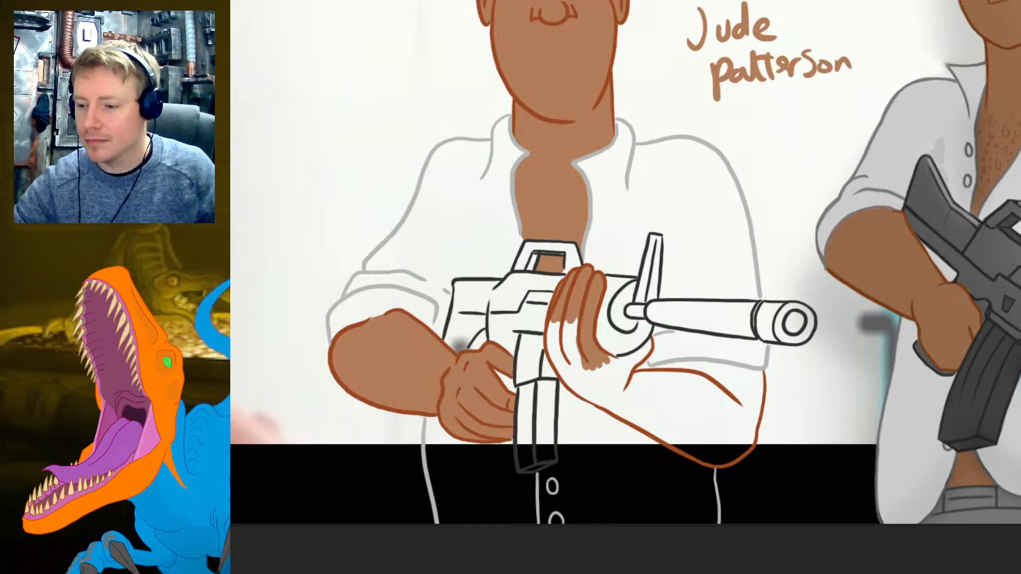
- Undo all strokes of the handwritten name on the wall
key(ctrl+z)
key(ctrl+z)
key(ctrl+z)
key(ctrl+z)
key(ctrl+z)
key(ctrl+z)
key(ctrl+z)
key(ctrl+z)
key(ctrl+z)
key(ctrl+z)
key(ctrl+z)
key(ctrl+z)
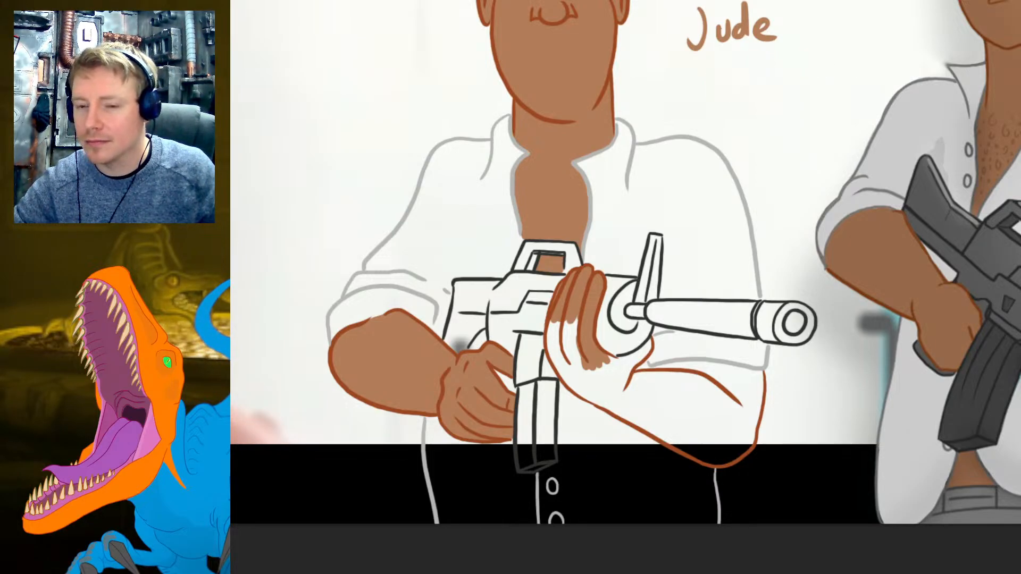
key(ctrl+z)
key(ctrl+z)
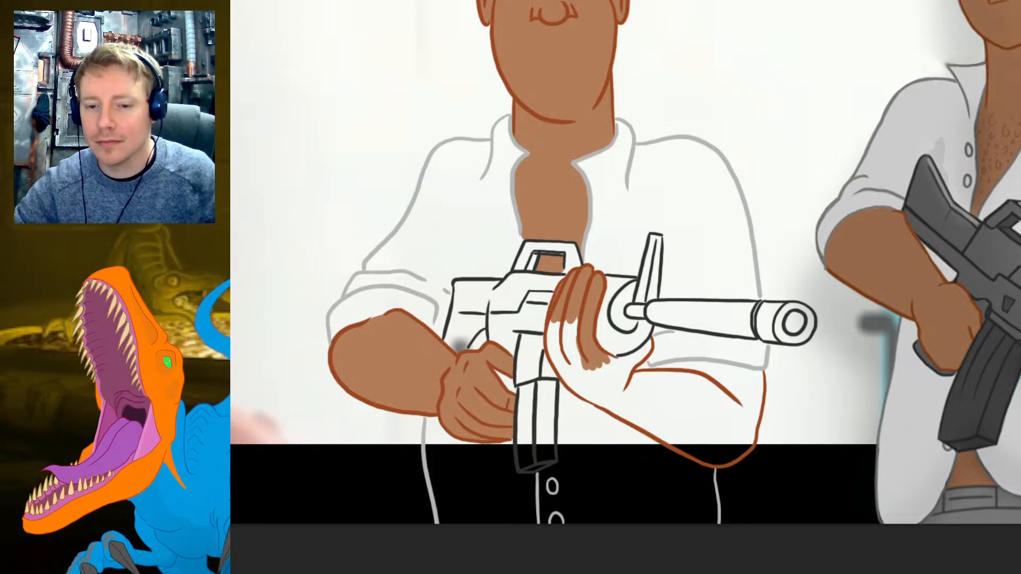
- Fill the rest of the supporting hand and its forearm with brown skin colour up to the sleeve hem, covering the leftover gaps
mouse_move(602, 357)
mouse_down()
mouse_move(650, 341)
mouse_move(627, 387)
mouse_move(701, 366)
mouse_move(679, 366)
mouse_move(688, 364)
mouse_move(757, 374)
mouse_up()
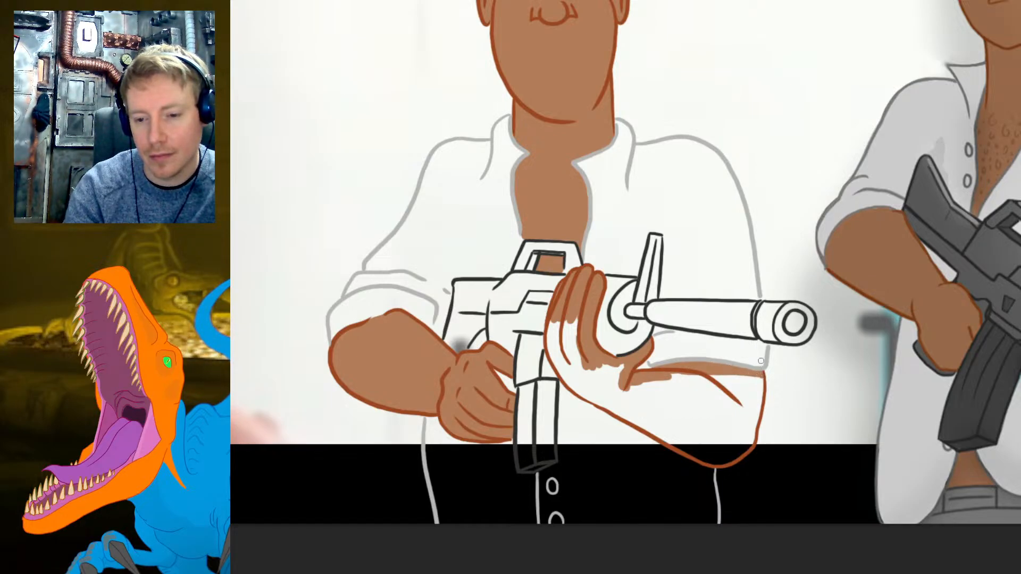
mouse_move(574, 341)
mouse_down()
mouse_move(582, 315)
mouse_move(563, 317)
mouse_move(557, 353)
mouse_move(553, 319)
mouse_move(556, 364)
mouse_move(581, 396)
mouse_move(597, 393)
mouse_move(672, 442)
mouse_move(688, 428)
mouse_move(669, 435)
mouse_move(677, 450)
mouse_move(725, 455)
mouse_move(703, 458)
mouse_move(749, 447)
mouse_move(761, 382)
mouse_up()
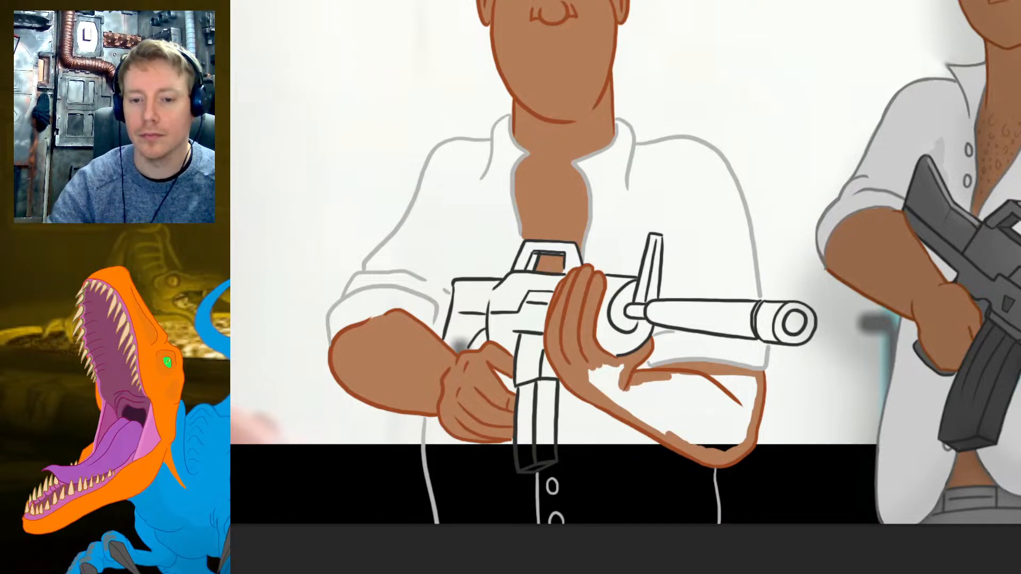
click(715, 404)
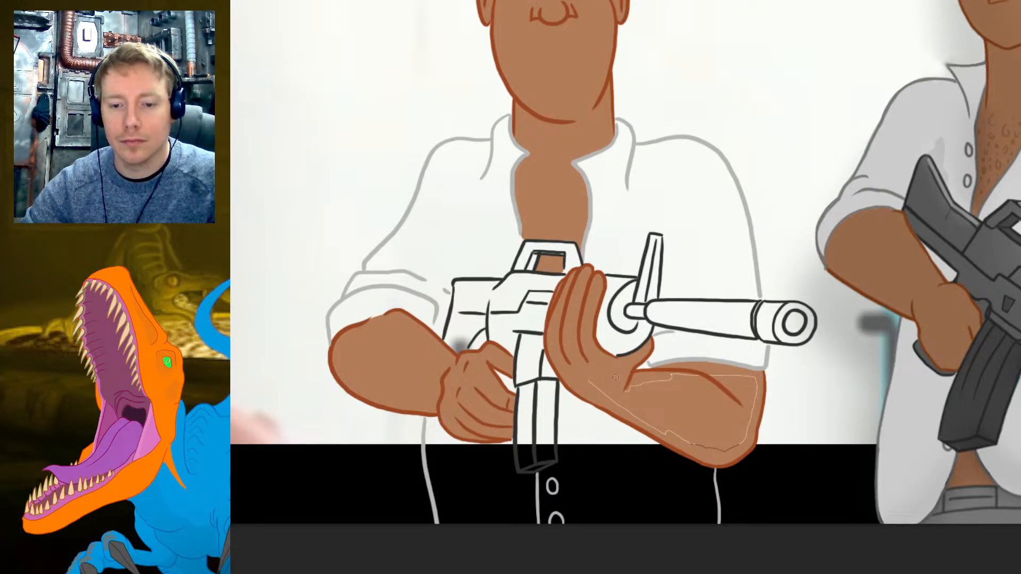
mouse_move(649, 381)
mouse_down()
mouse_move(744, 374)
mouse_move(756, 384)
mouse_move(748, 417)
mouse_up()
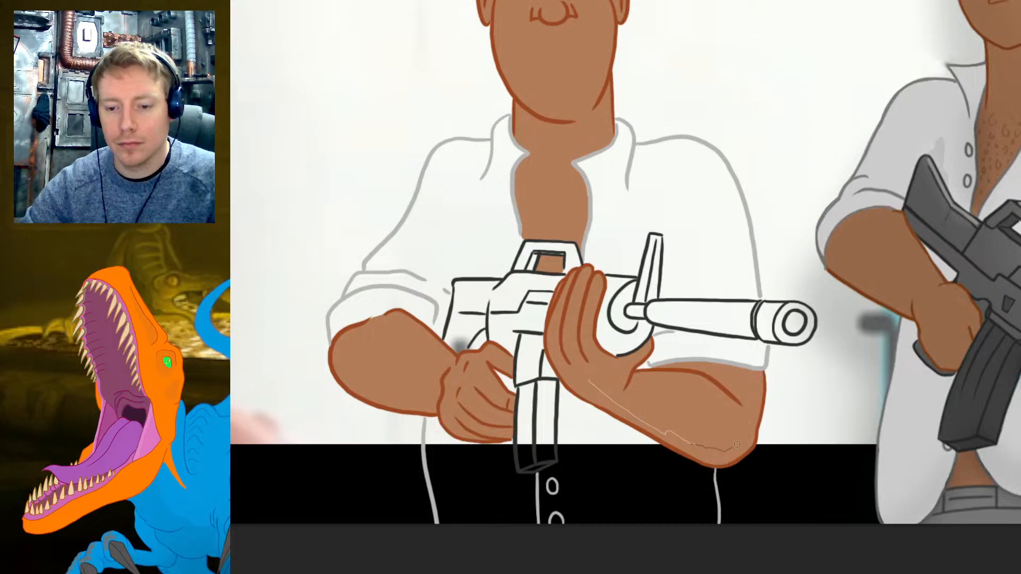
drag(722, 451, 696, 446)
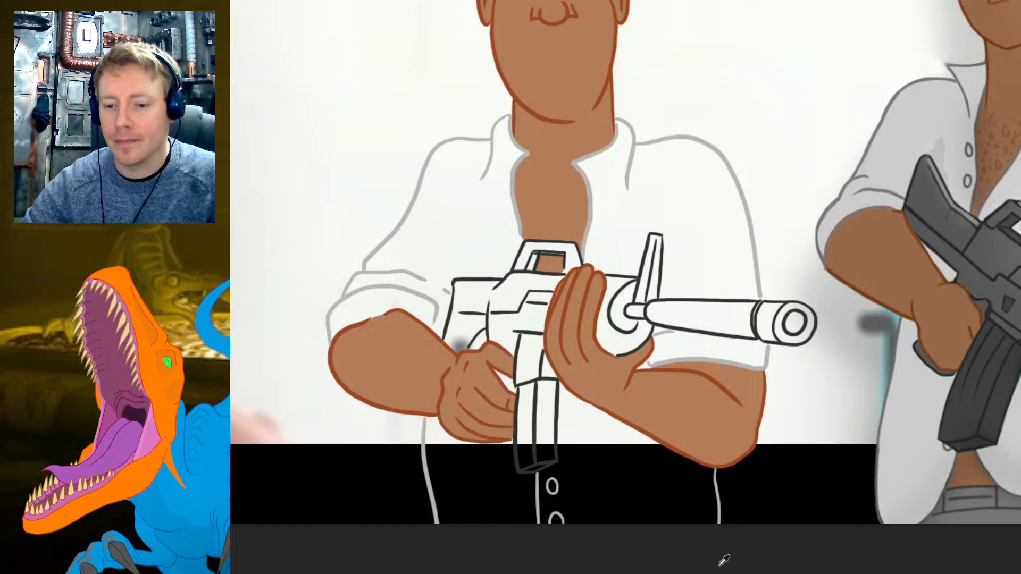
- Sample the dark grey from the neighbouring character's finished rifle
scroll(941, 350, right, 3)
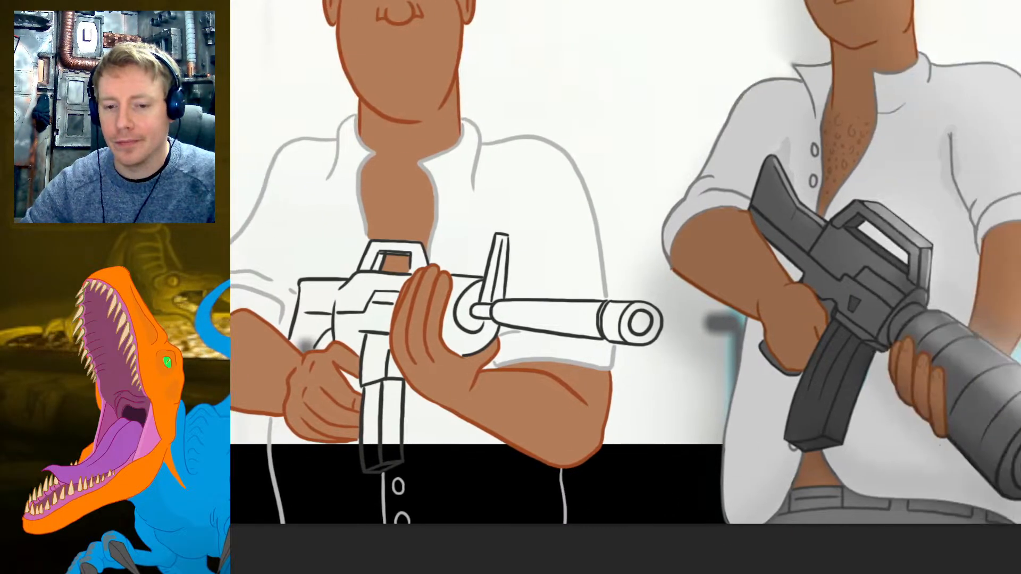
click(871, 272)
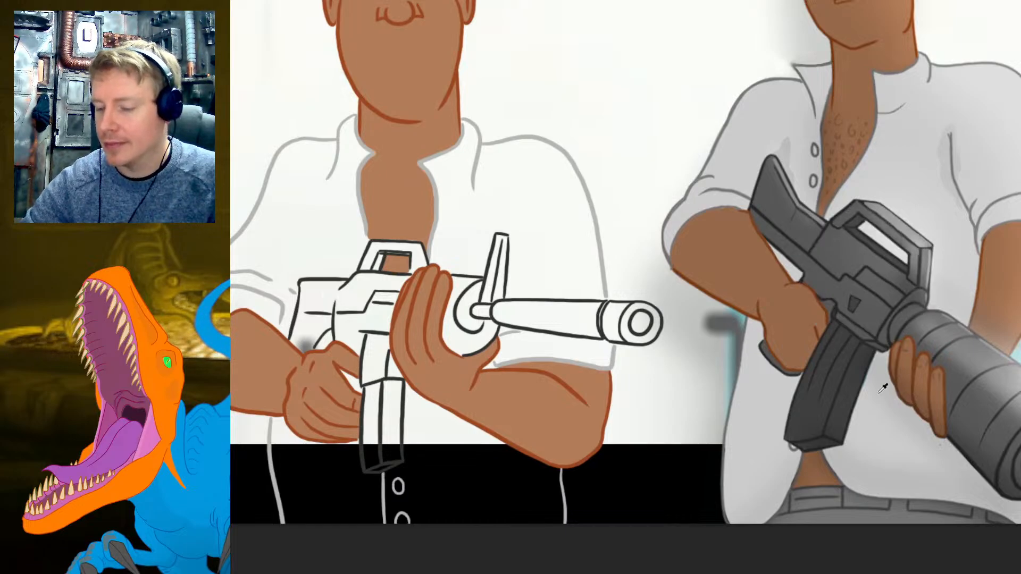